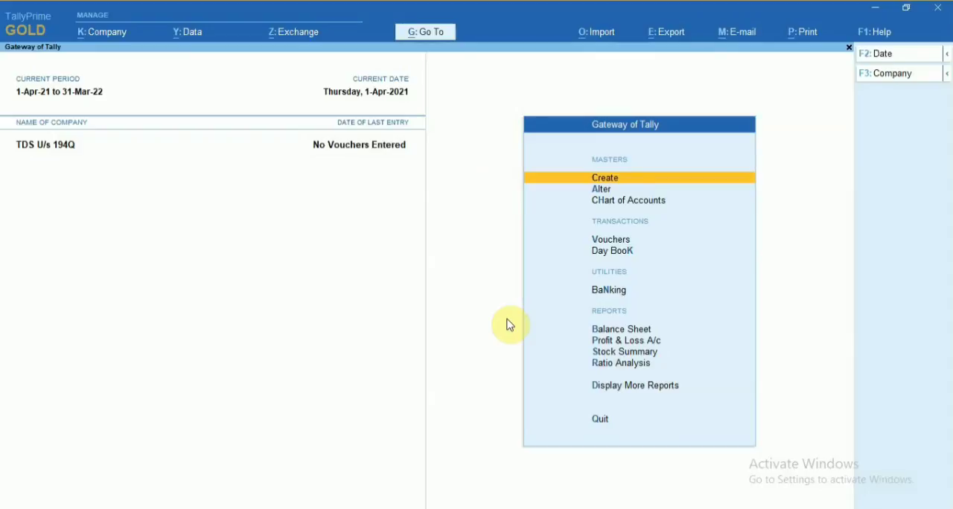
key("Down")
key("Down")
key("Down")
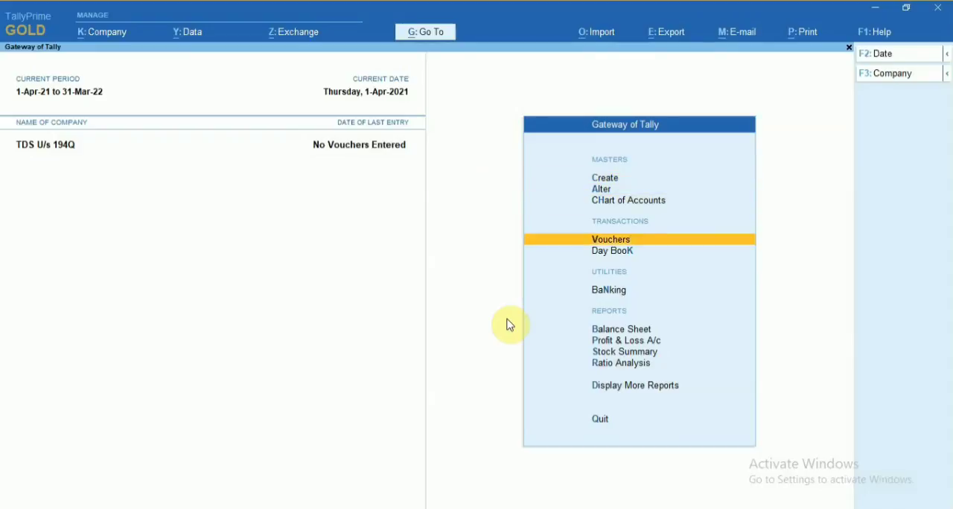
key("Up")
key("Up")
key("Up")
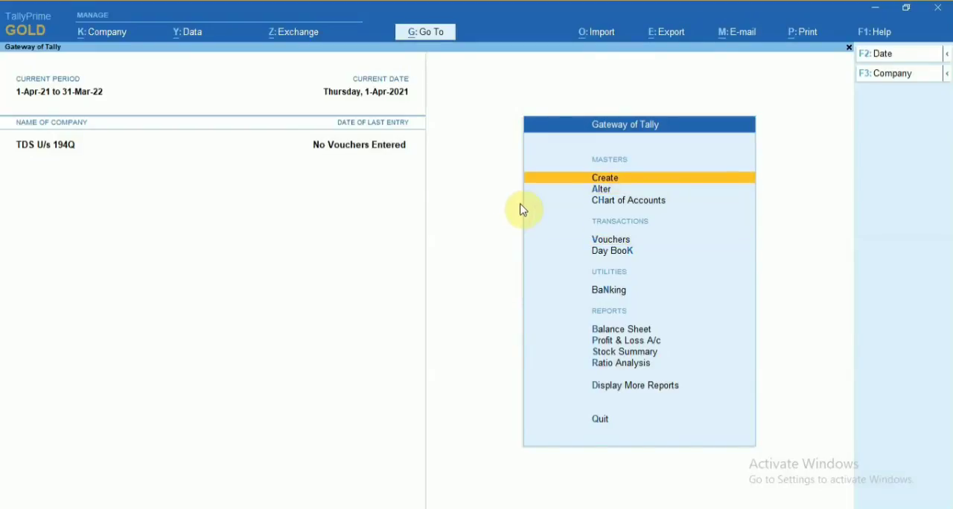
Open the features settings of the company TDS U/s 194Q.
left_click(117, 37)
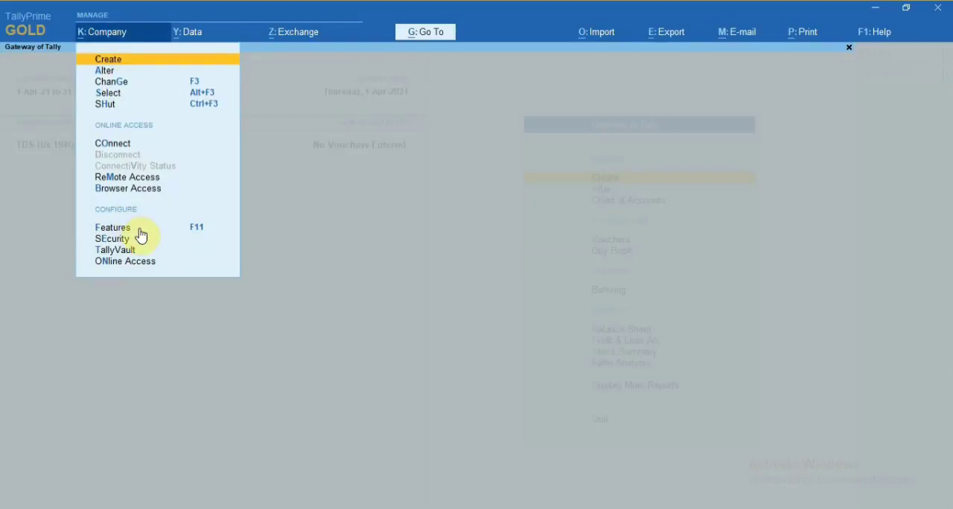
key("Down")
key("Down")
key("Down")
key("Down")
key("Down")
key("Down")
key("Down")
key("Down")
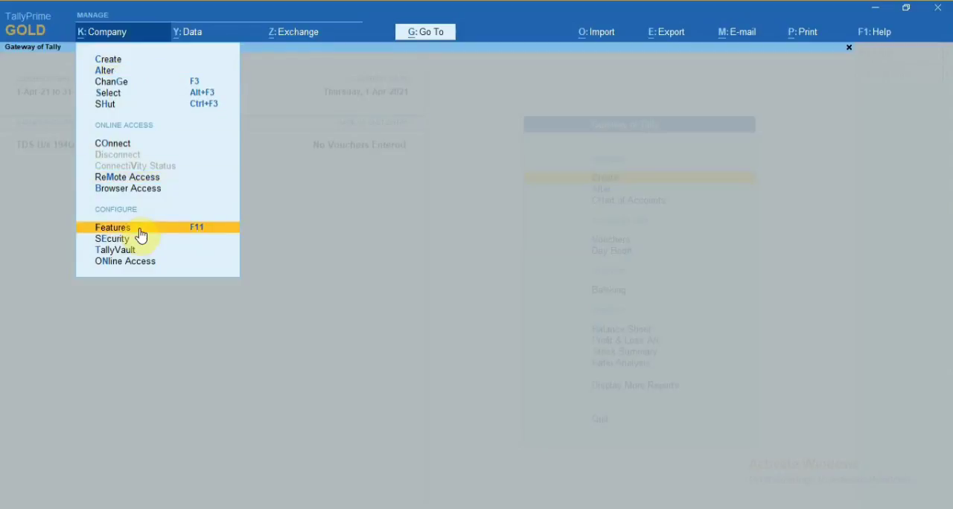
key("Return")
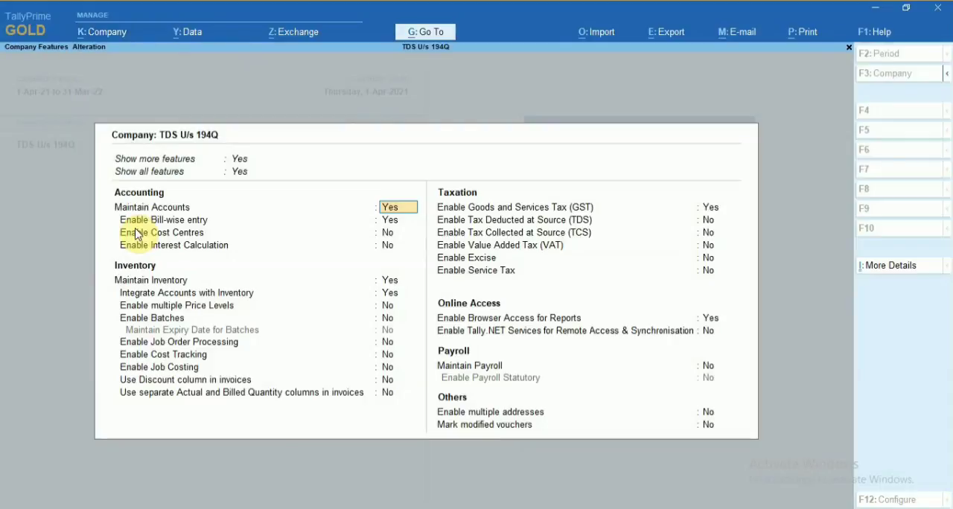
Keep Goods and Services Tax enabled and go through its registration details up to GSTIN/UIN, keeping Assam, Regular and 1-Apr-21.
key("Down")
key("Down")
key("Down")
key("Down")
key("Down")
key("Down")
key("Down")
key("Down")
key("Down")
key("Down")
key("Down")
key("Down")
key("Down")
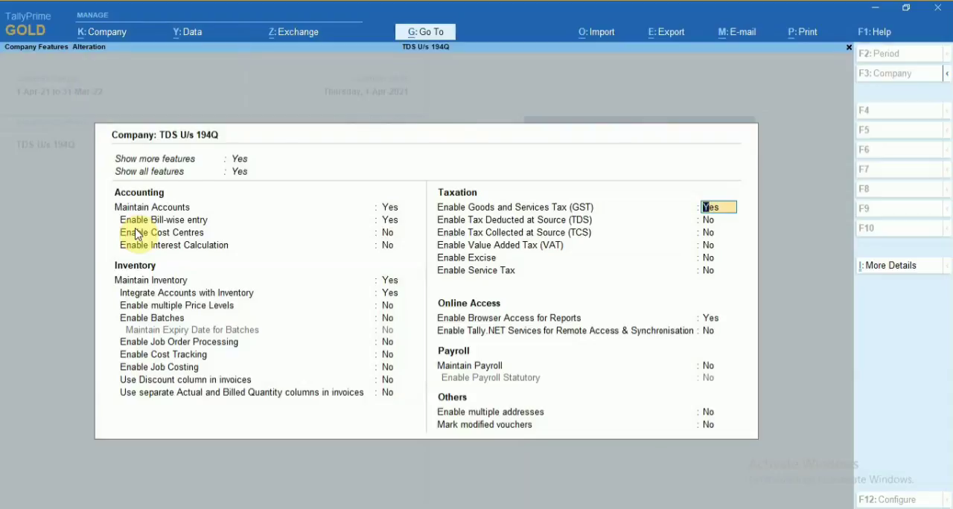
key("Return")
key("Return")
key("Return")
key("Return")
key("Return")
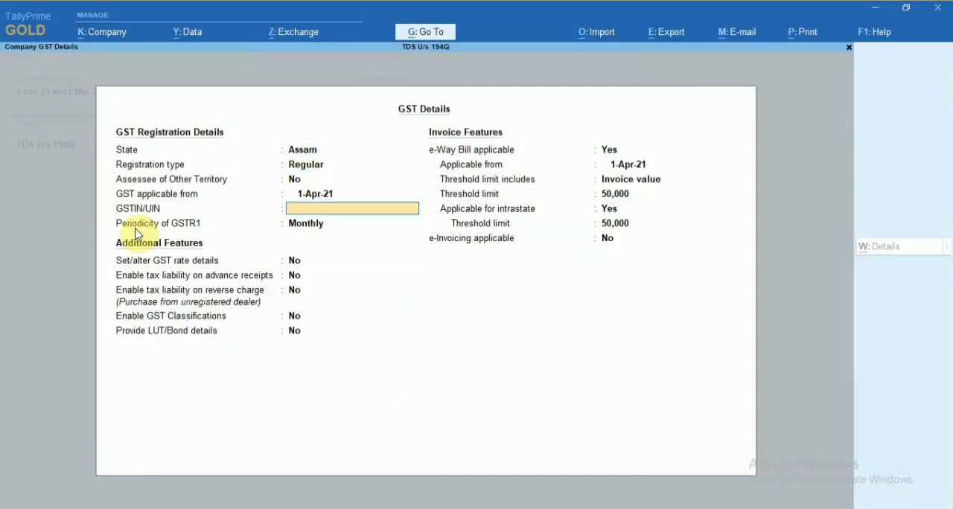
Enter the company's GSTIN/UIN in the GST registration details.
type("18ABCPD")
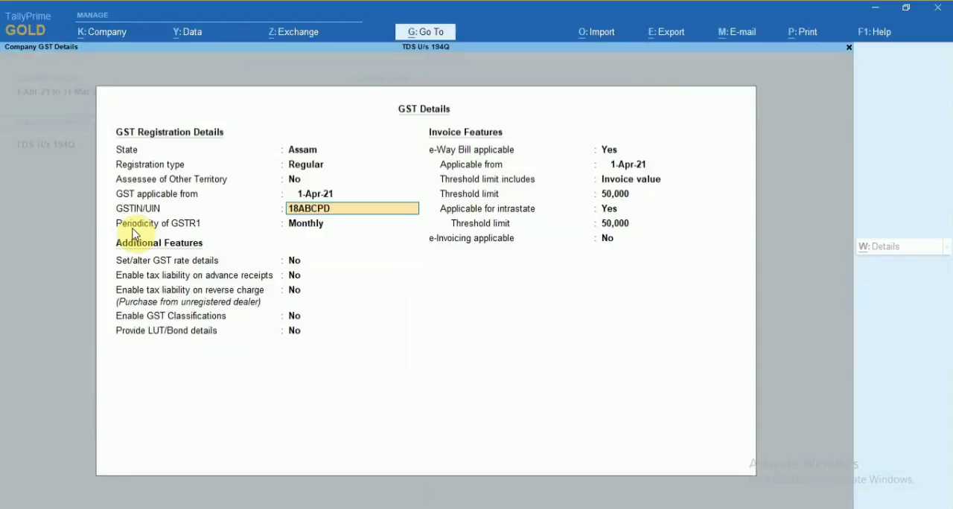
type("1234AZ1A")
key("Return")
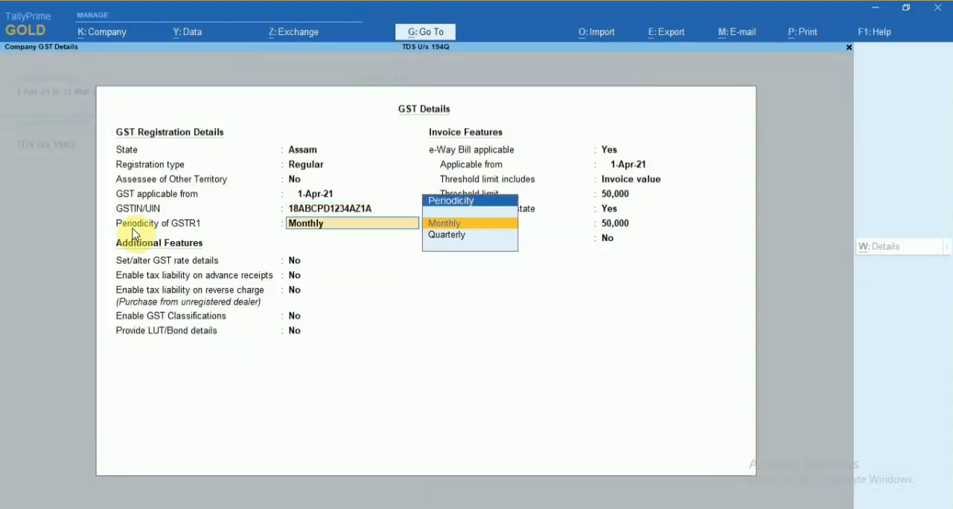
Keep the GSTR1 periodicity Monthly, set e-Way Bill applicable to No and accept the GST details.
key("Return")
key("Return")
key("Return")
key("Return")
key("Return")
key("Return")
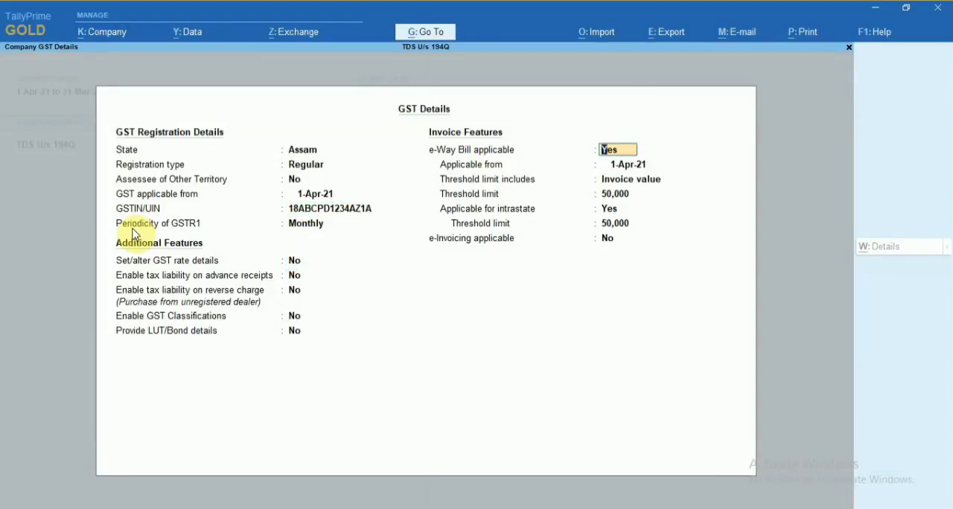
type("no")
key("Return")
Enable Tax Deducted at Source (TDS) for the company and enter its TAN registration number.
key("Return")
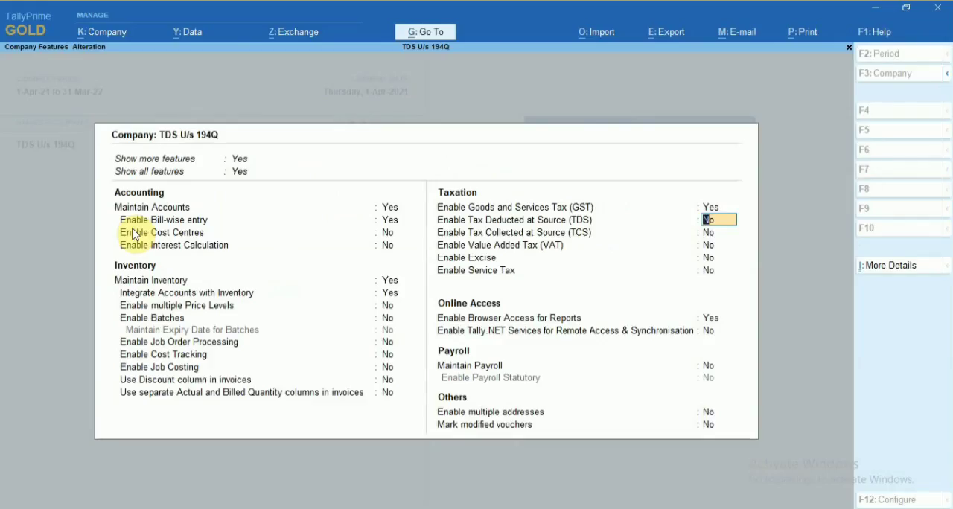
type("y")
key("Return")
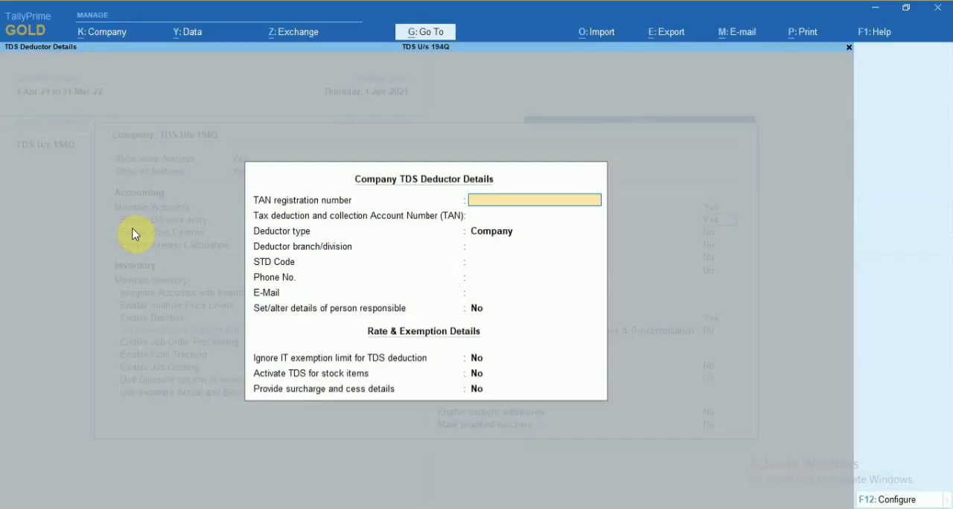
type("ABCD54321A")
key("Return")
key("Return")
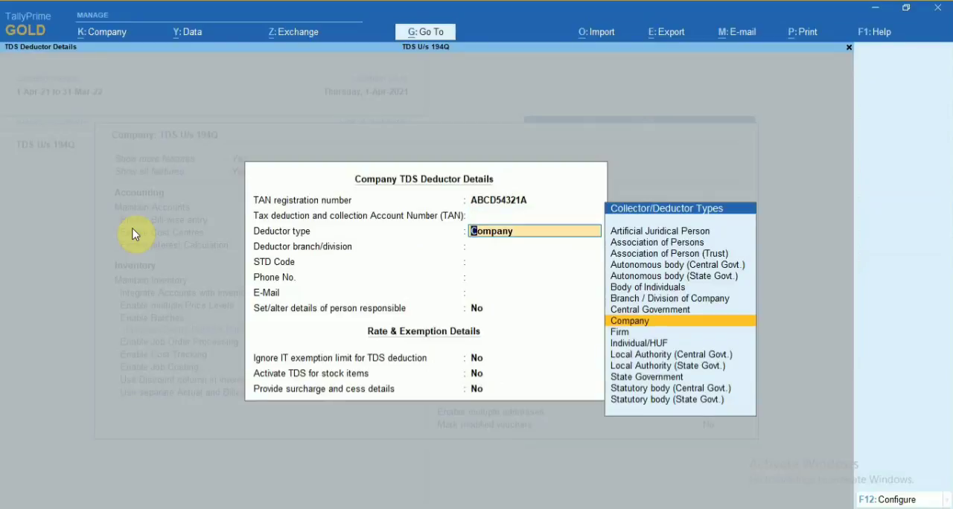
Set the deductor type to Individual/HUF in the company's TDS deductor details.
key("Down")
key("Down")
key("Down")
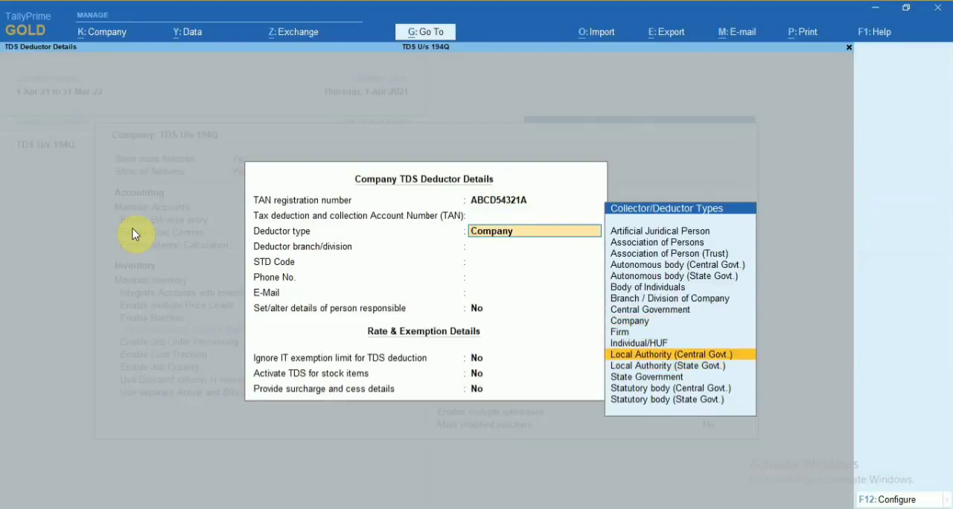
key("Up")
key("Return")
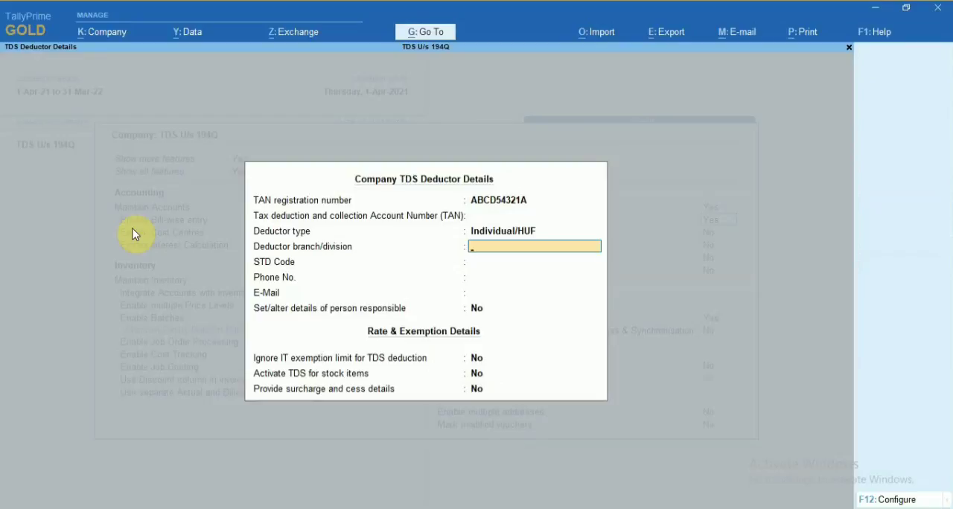
Leave the deductor branch/division blank and enter the deductor's STD code and phone number.
key("Return")
type("12345")
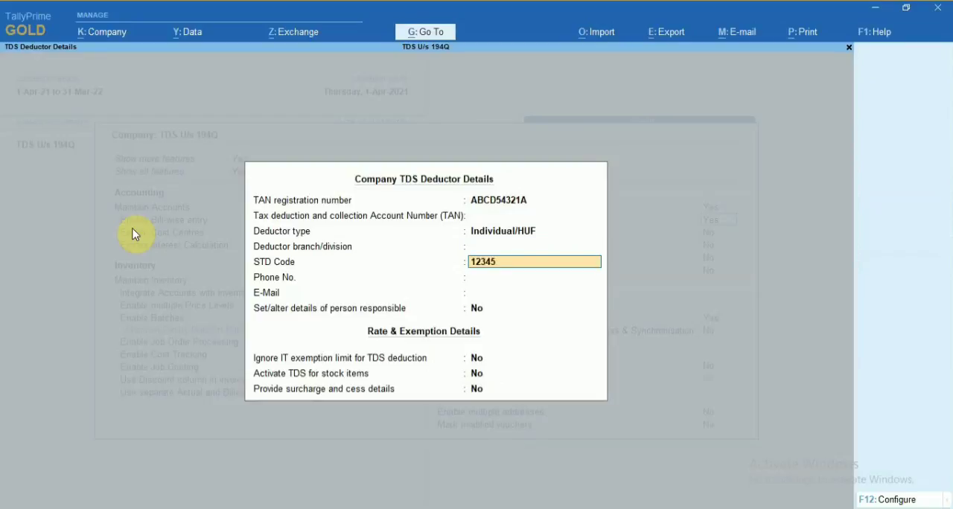
key("Return")
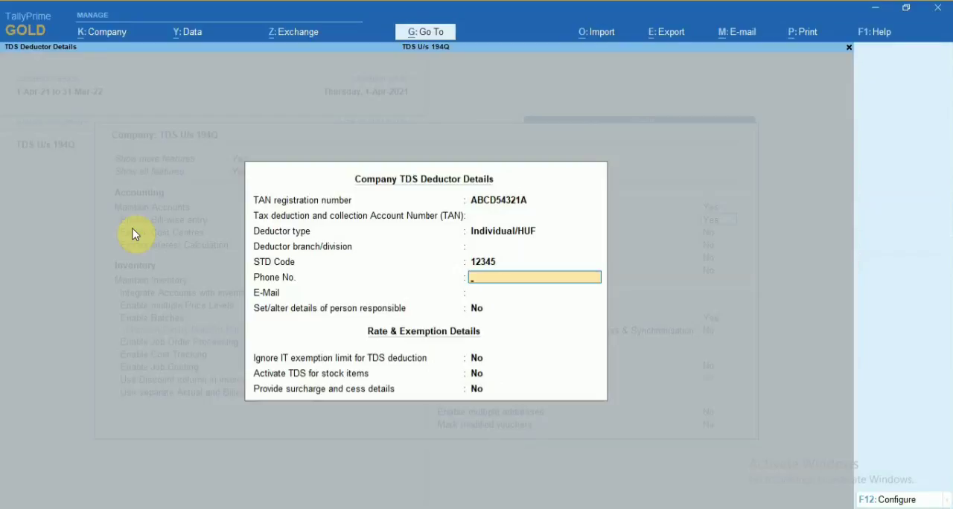
type("0987654321")
key("Return")
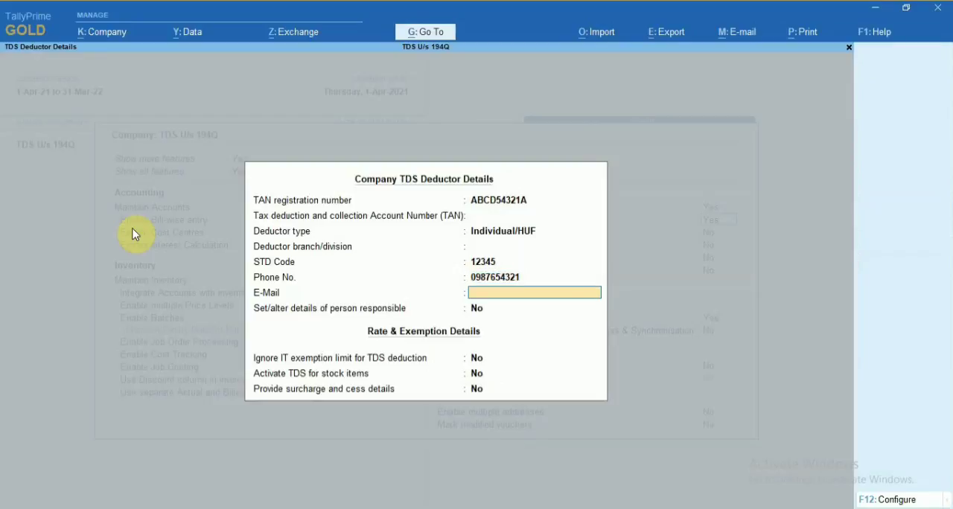
Enter the deductor's e-mail address and keep Set/alter details of person responsible at No.
type("abc@def.com")
key("Return")
key("Return")
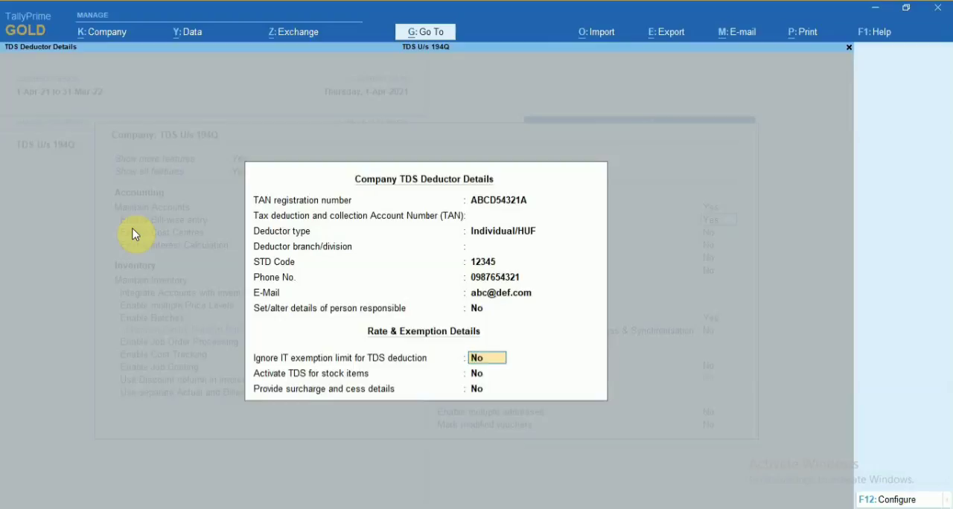
Set Ignore IT exemption limit for TDS deduction to Yes, keep the other two rate options at No and accept the deductor details.
type("y")
key("Return")
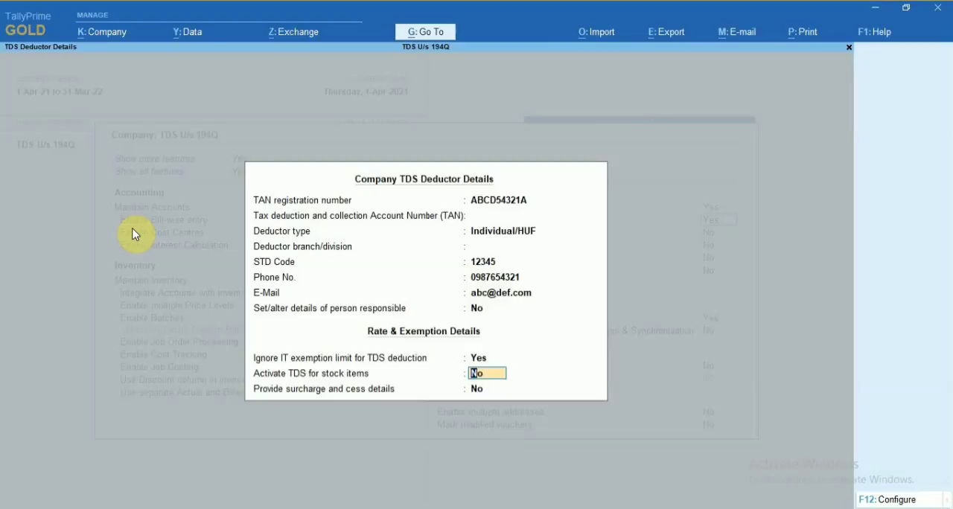
key("Return")
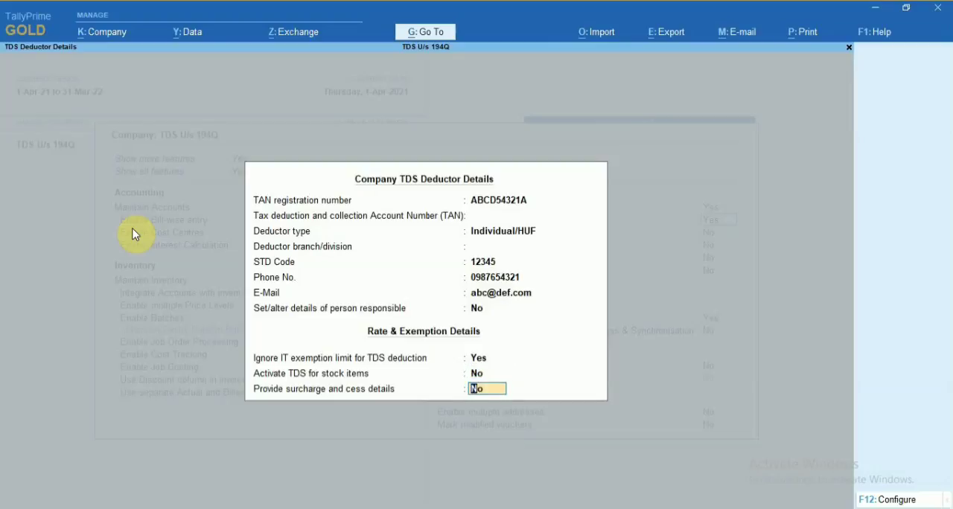
key("Return")
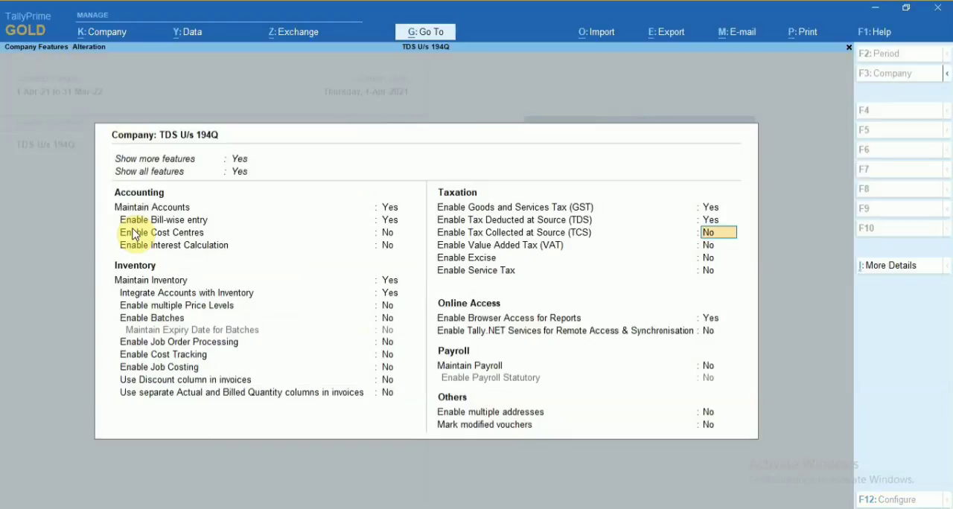
Keep the remaining company features unchanged and accept the company features alteration.
key("Return")
key("Return")
key("Return")
key("Return")
key("Return")
key("Return")
key("Return")
key("Return")
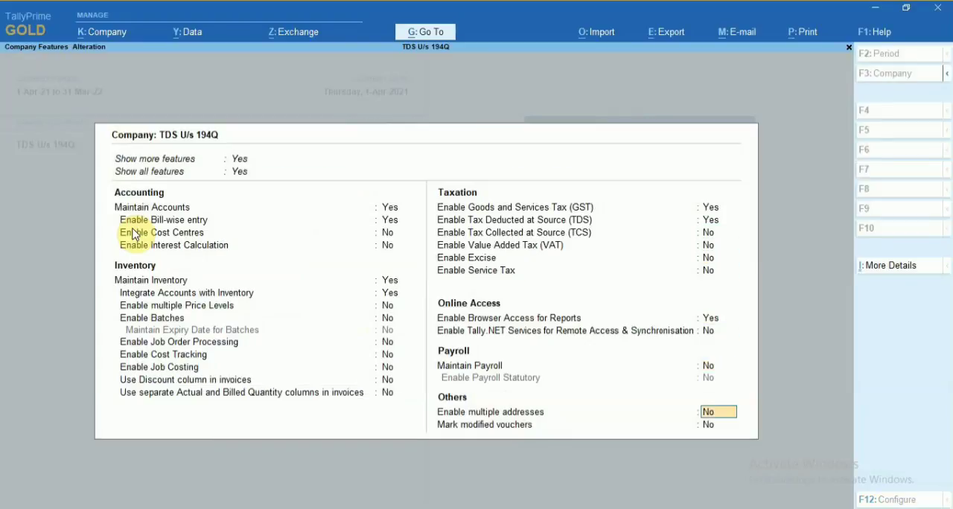
key("Return")
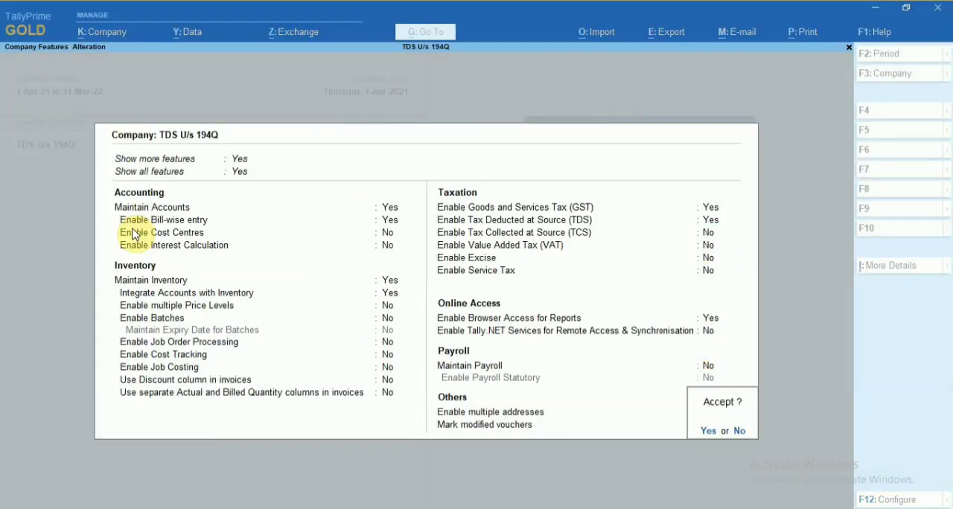
key("Return")
Start creating a new TDS Nature of Payments statutory master.
key("Down")
key("Up")
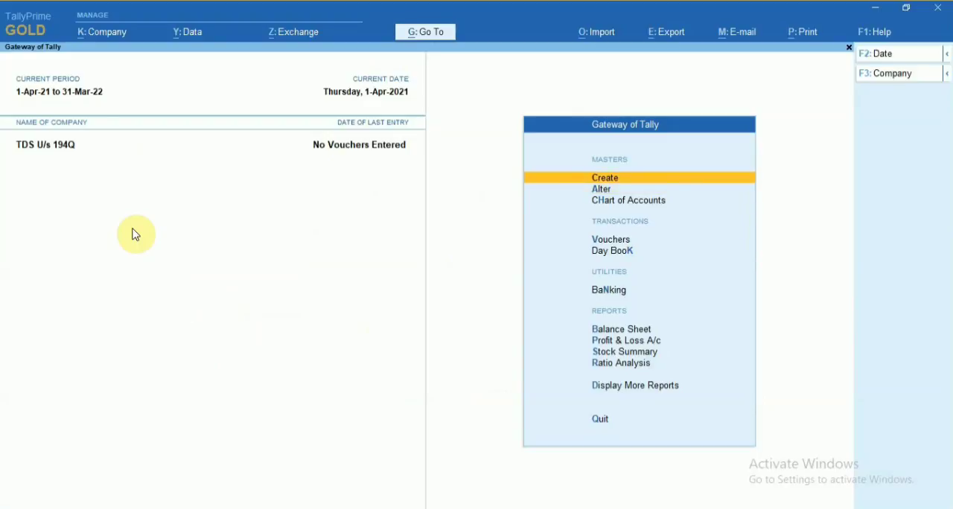
key("Return")
key("Down")
key("Down")
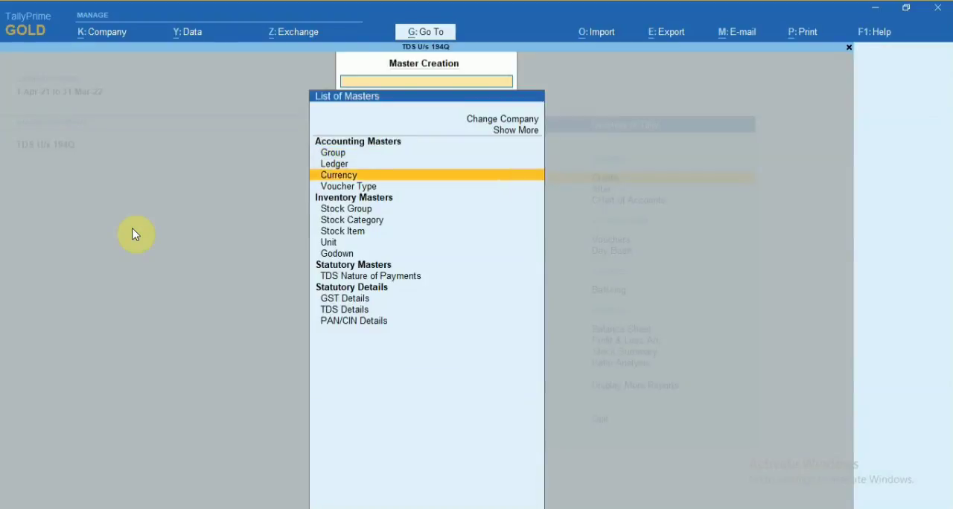
key("Down")
key("Up")
key("Up")
key("Down")
key("Down")
key("Down")
key("Down")
key("Down")
key("Down")
key("Down")
key("Down")
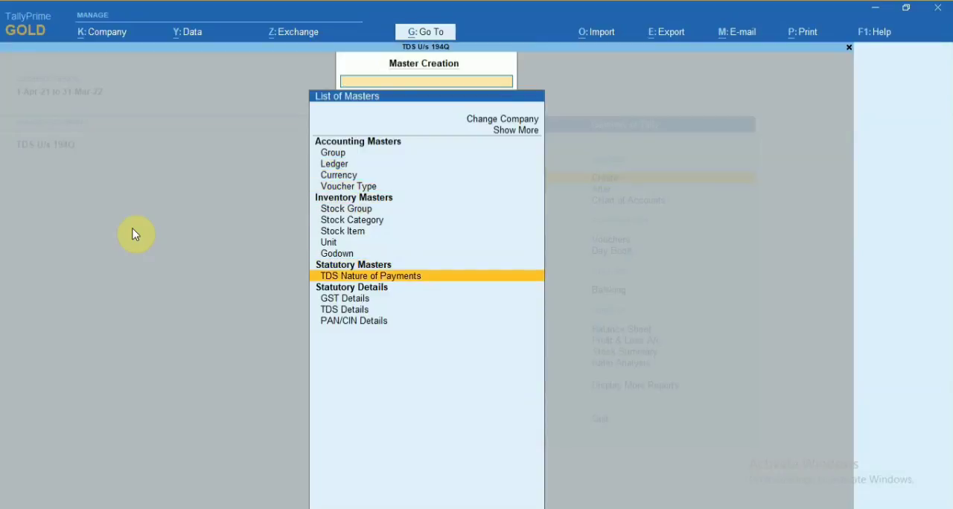
key("Return")
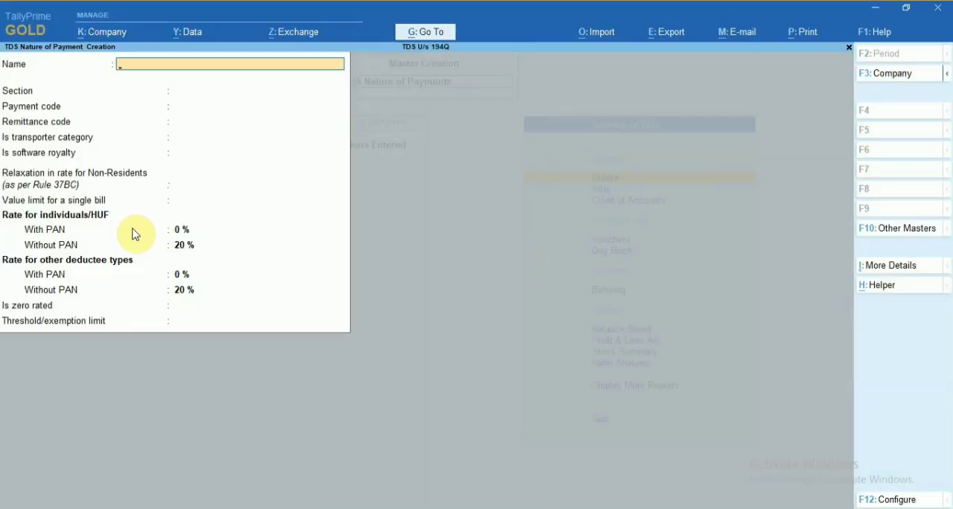
Name the nature of payment TDS on Purchase of Goods, with section 194Q and payment code 94Q.
type("TDS on Purchase of Goods")
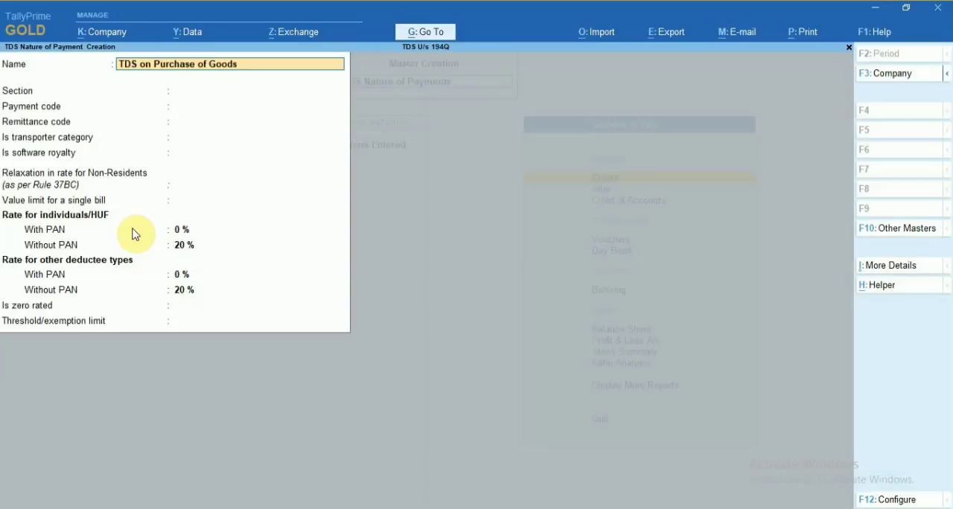
key("Return")
type("194Q")
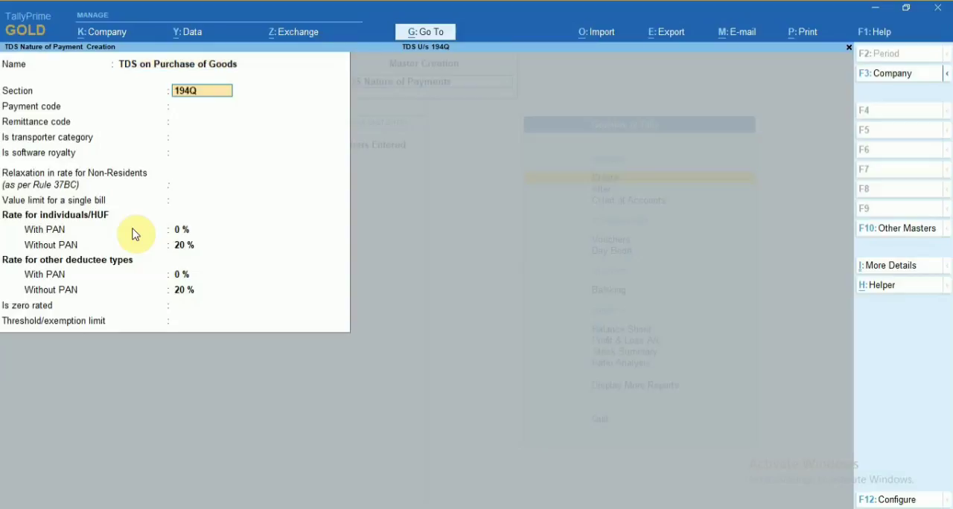
key("Return")
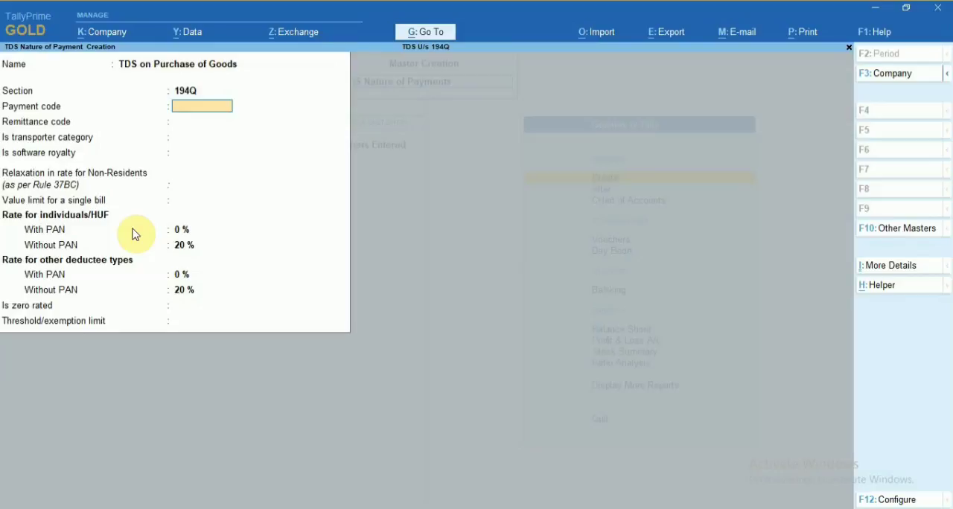
type("94Q")
key("Return")
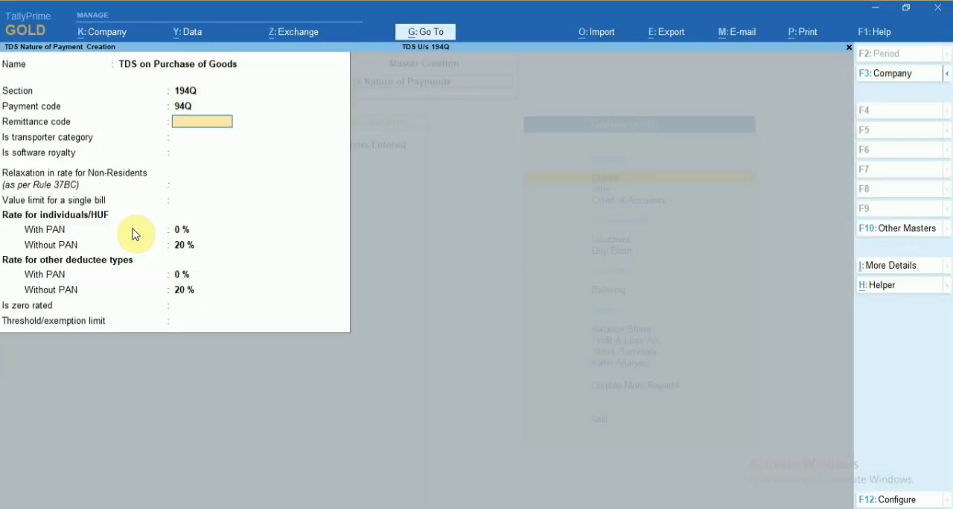
Leave remittance code and single-bill value limit blank, and set transporter category, software royalty and non-resident rate relaxation to No.
key("Return")
key("Return")
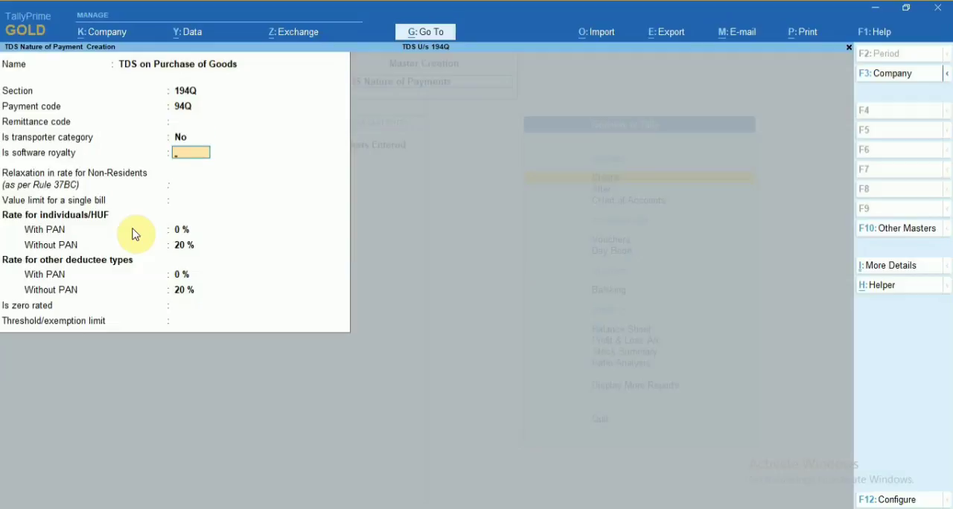
key("Return")
key("Return")
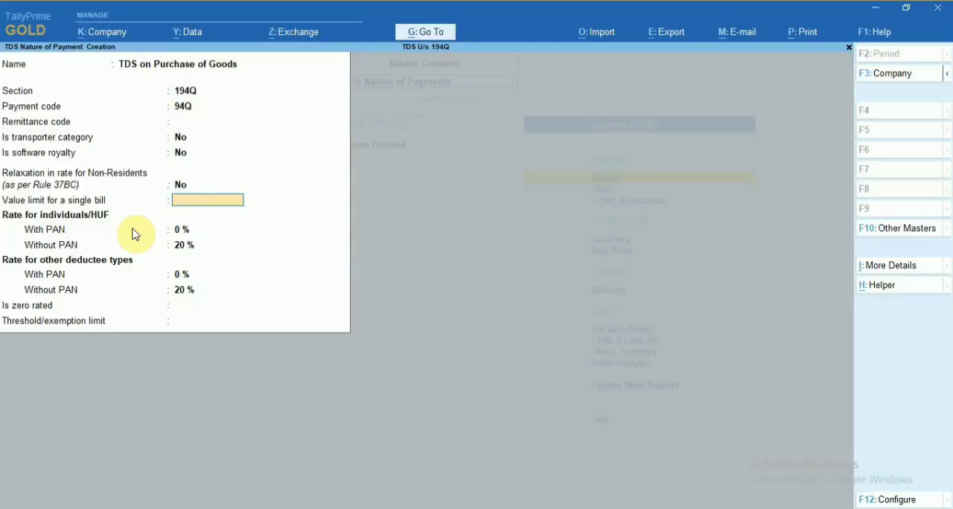
Set the rates for both individuals/HUF and other deductee types to 0.10% with PAN and 5% without PAN.
key("Return")
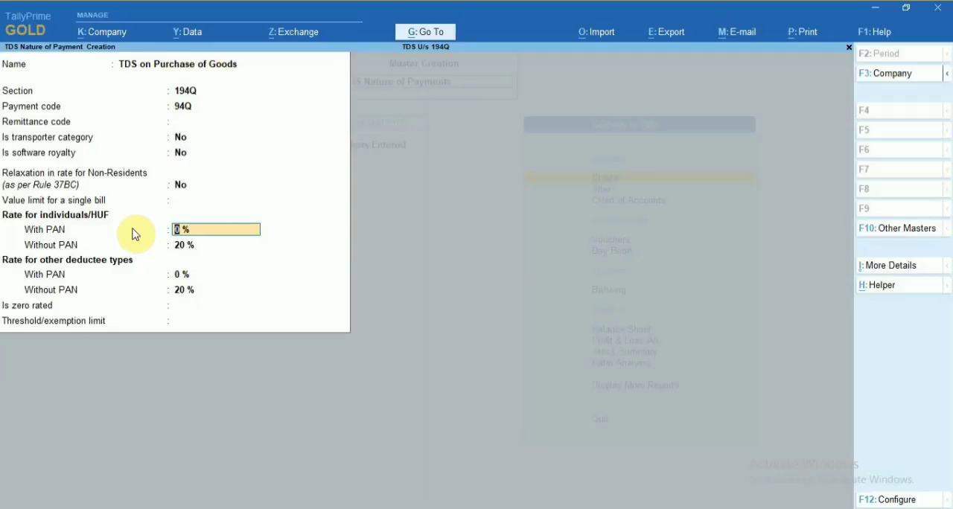
type("0.1")
key("Return")
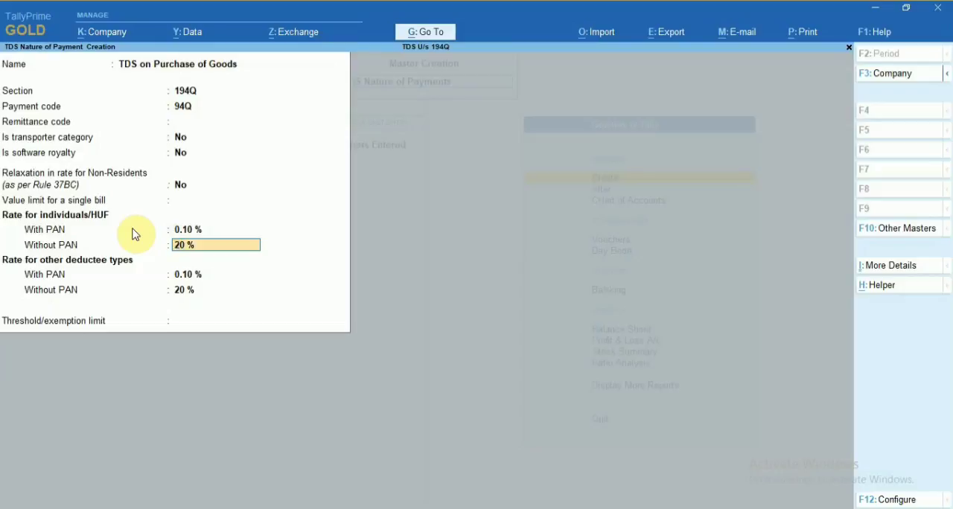
type("5")
key("Return")
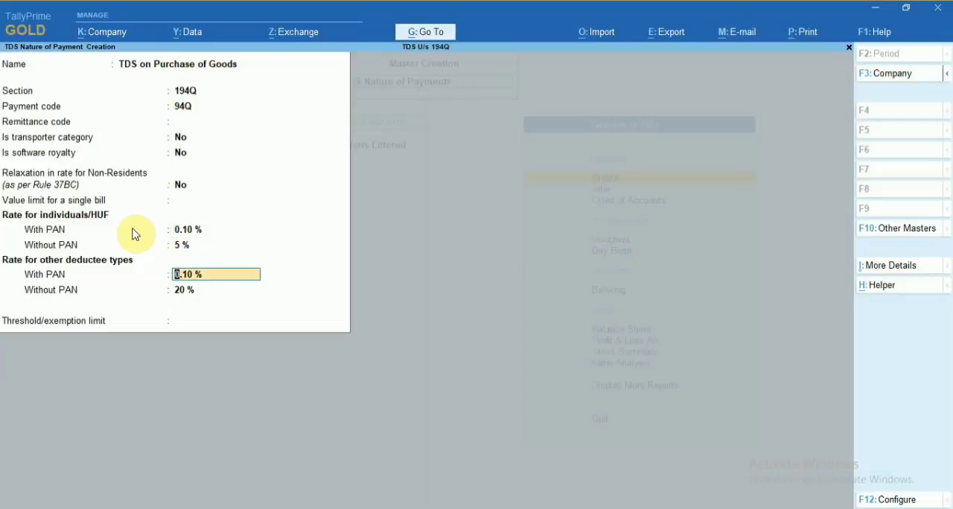
key("Return")
type("5")
key("Return")
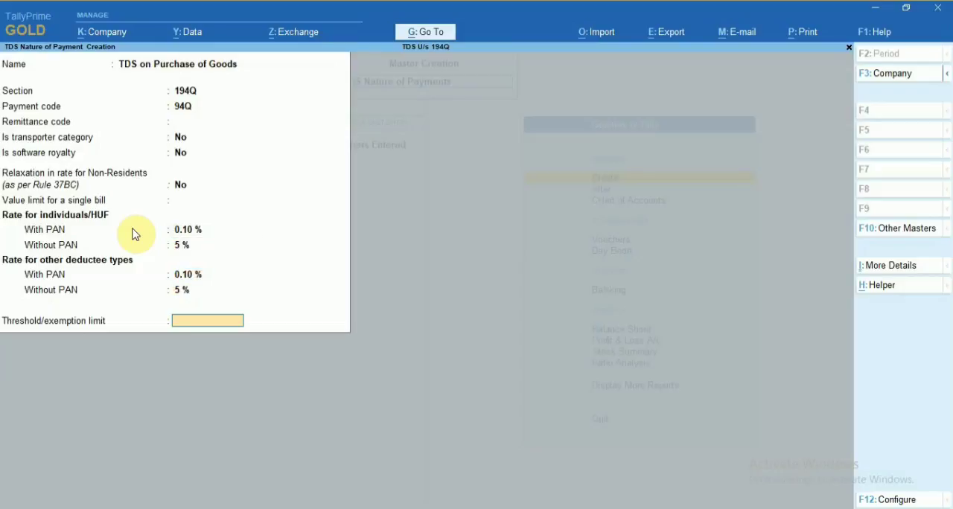
Set the threshold/exemption limit to 50,00,000, save the nature of payment and return to the Gateway of Tally.
type("50,")
type("00,000")
key("Return")
key("Return")
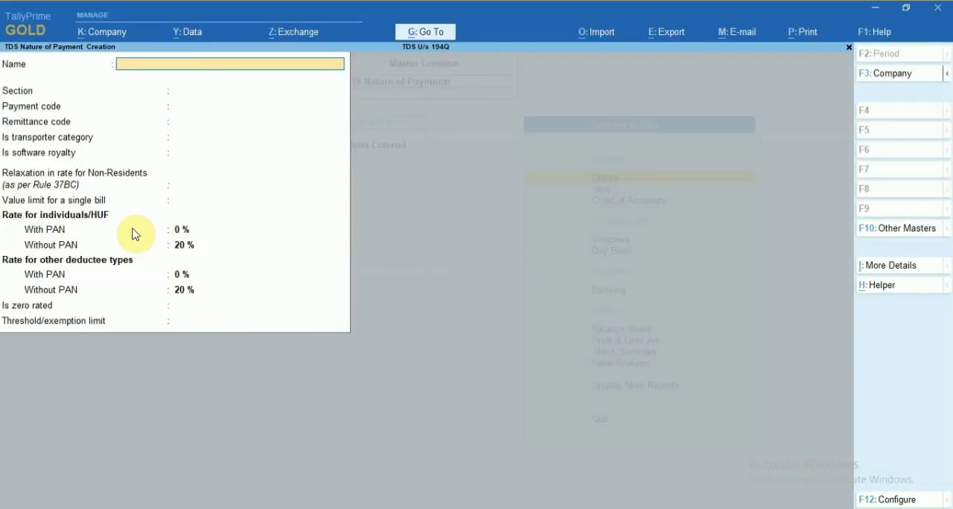
key("Escape")
key("Escape")
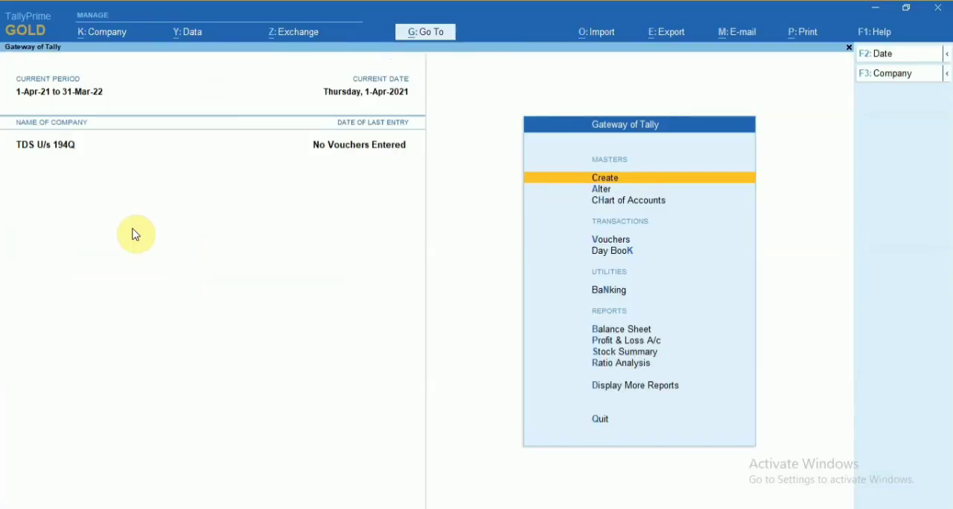
Start a new ledger named Supplier and place it under the Sundry Creditors group.
key("Return")
key("Down")
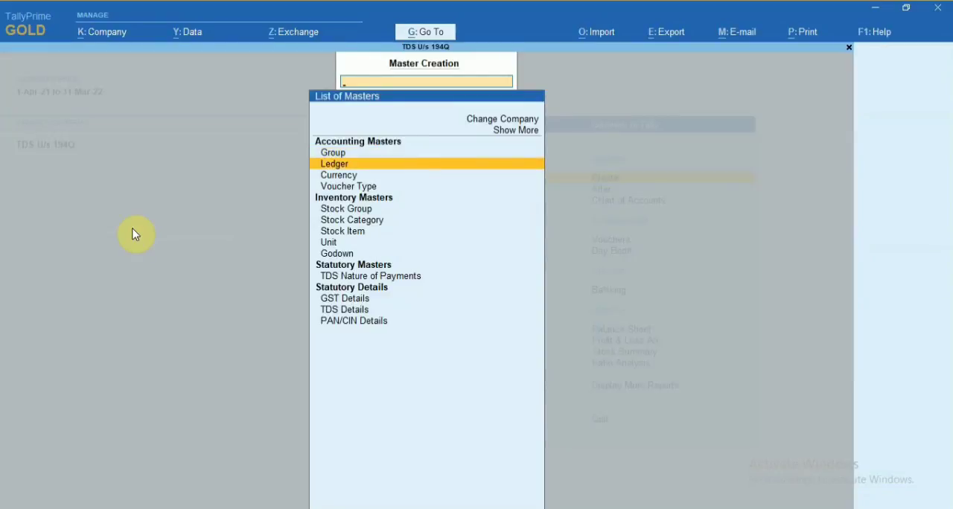
key("Return")
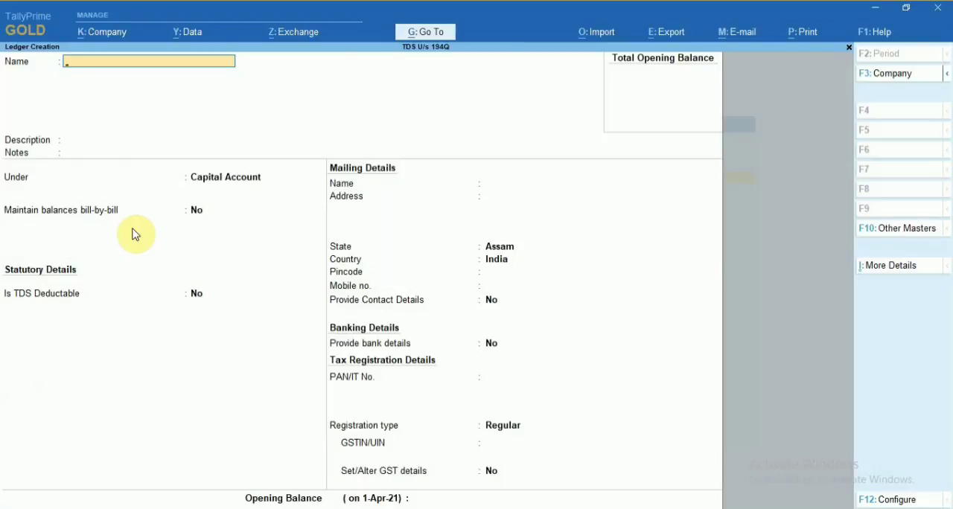
type("Supplier")
key("Return")
key("Return")
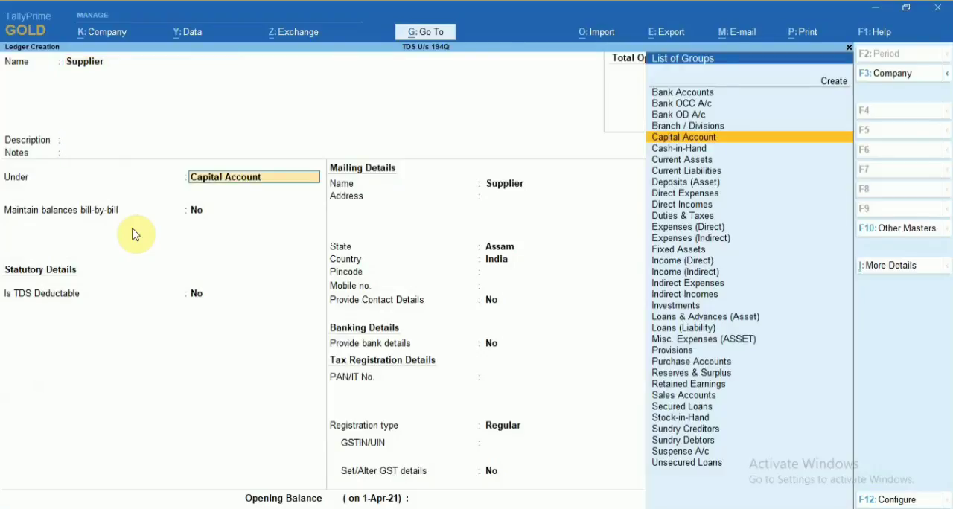
type("Sundr")
key("Return")
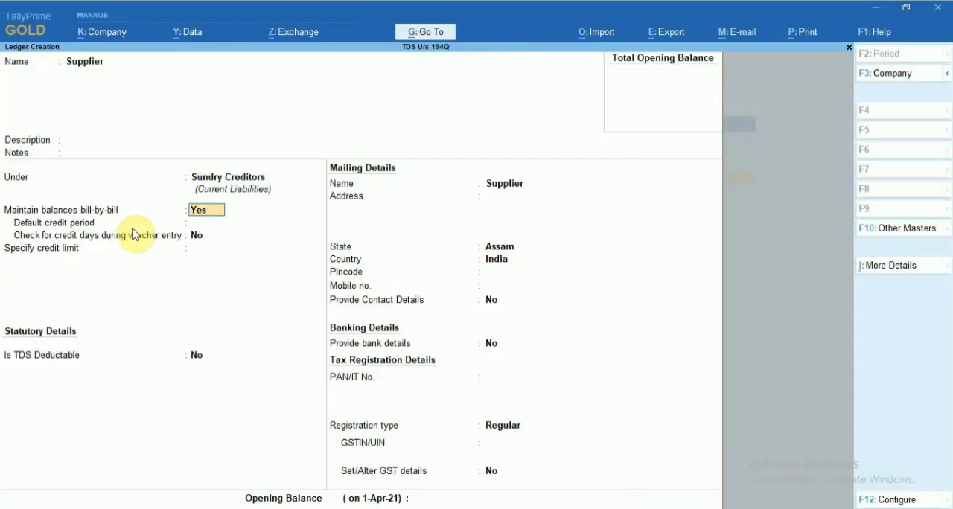
Keep bill-by-bill balances at Yes and leave the default credit period and credit limit blank.
key("Return")
key("Return")
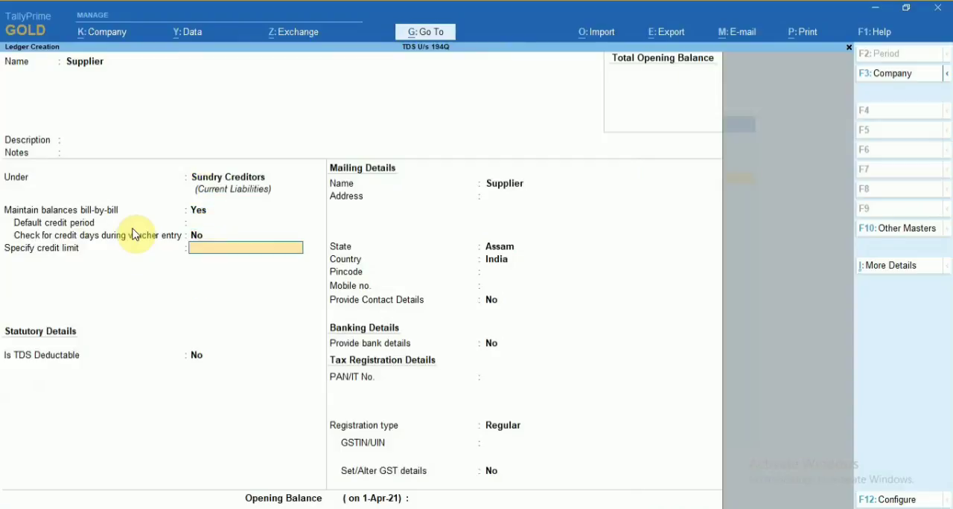
key("Return")
Mark the Supplier ledger as TDS deductable with deductee type Individual/HUF - Resident.
type("Y")
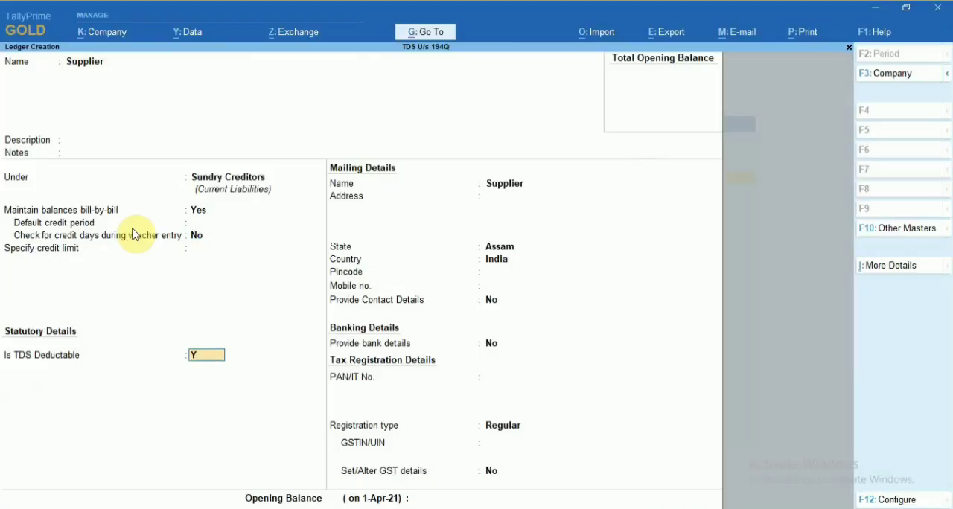
key("Return")
key("Down")
key("Down")
key("Down")
key("Down")
key("Down")
key("Down")
key("Down")
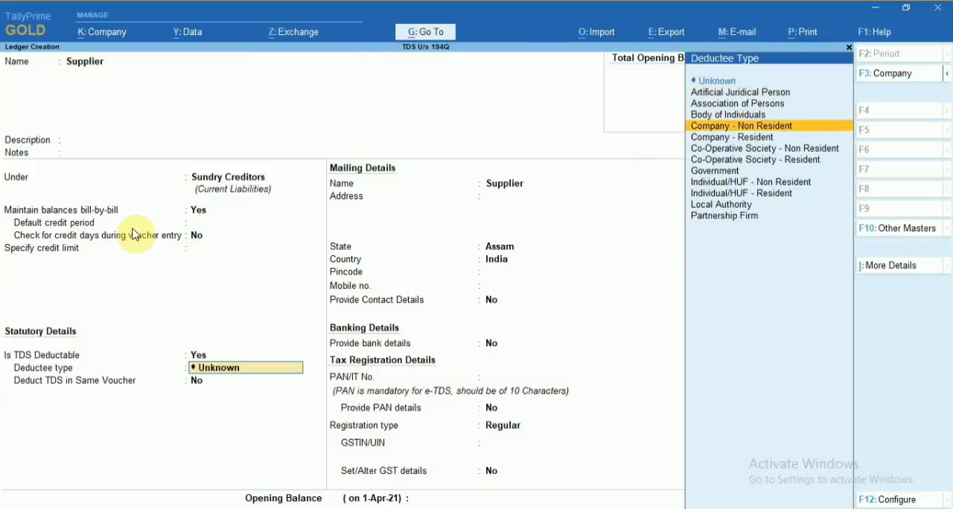
key("Down")
key("Down")
key("Down")
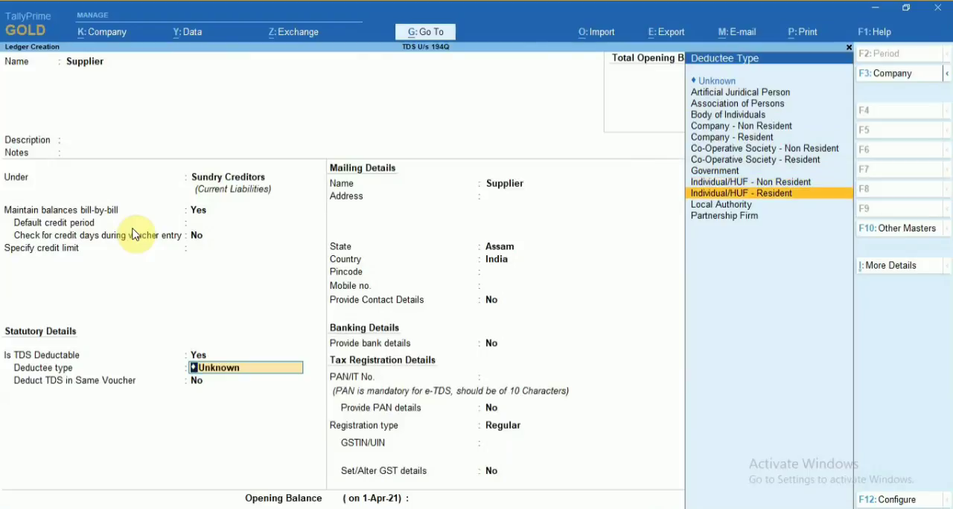
key("Up")
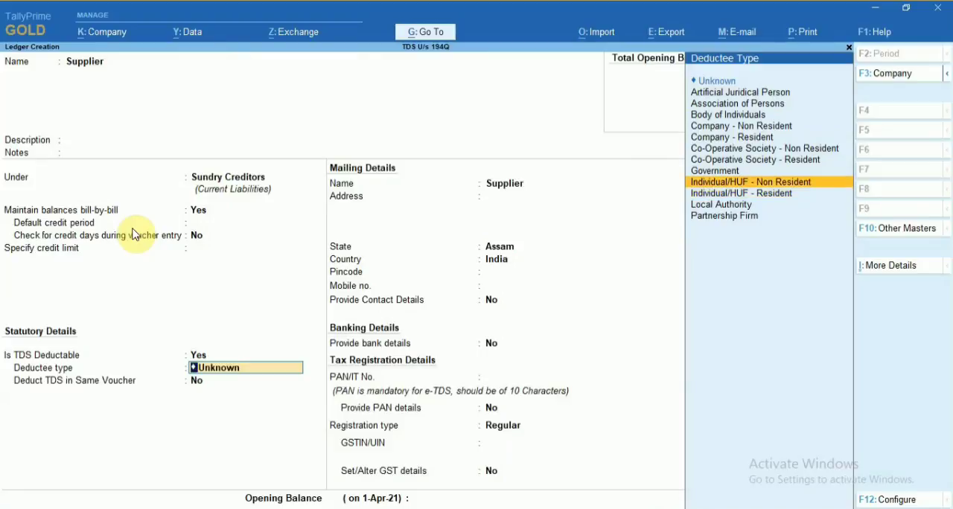
key("Down")
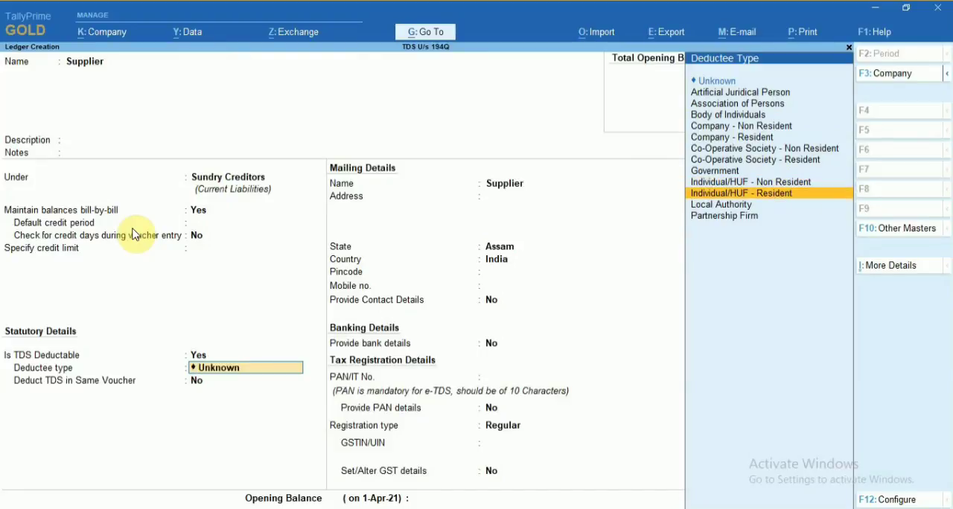
key("Return")
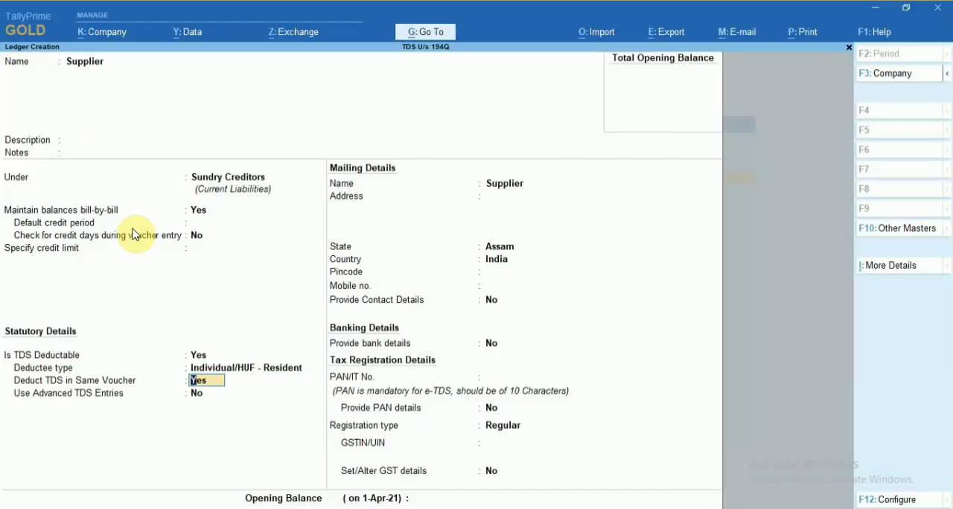
Enable deducting TDS in the same voucher for the nature of payment TDS on Purchase of Goods.
key("Return")
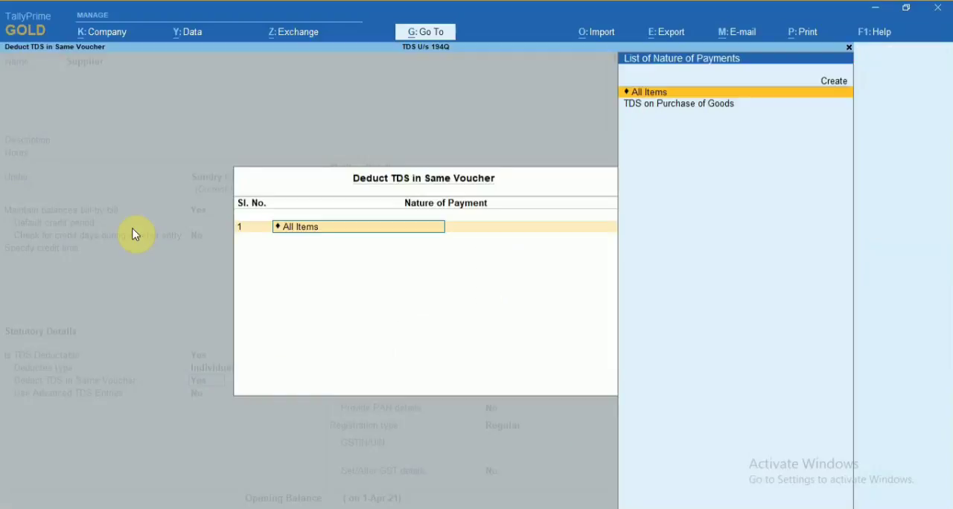
key("Down")
key("Return")
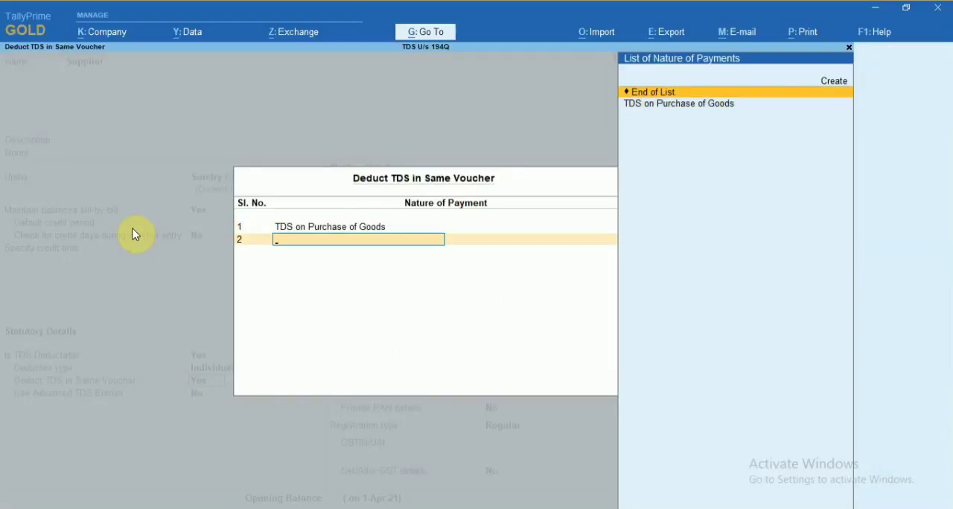
key("Down")
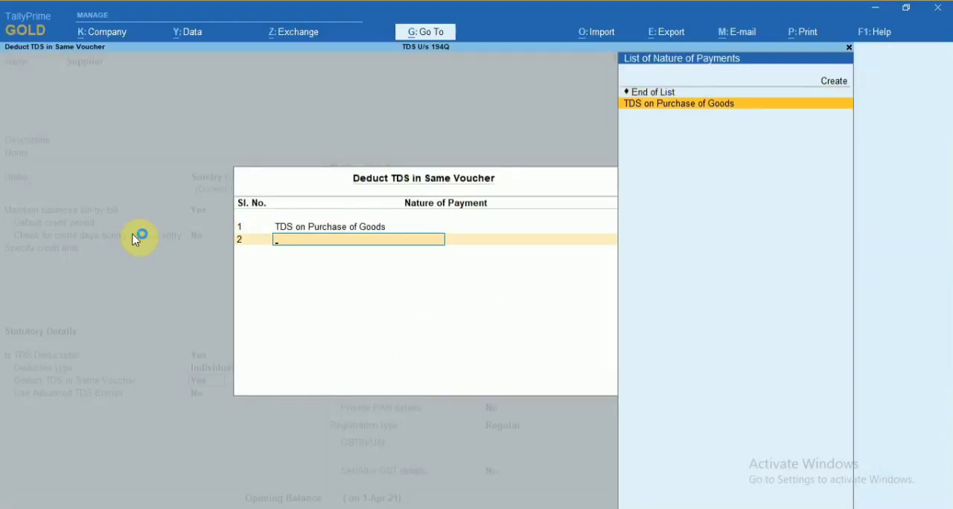
key("Up")
key("Return")
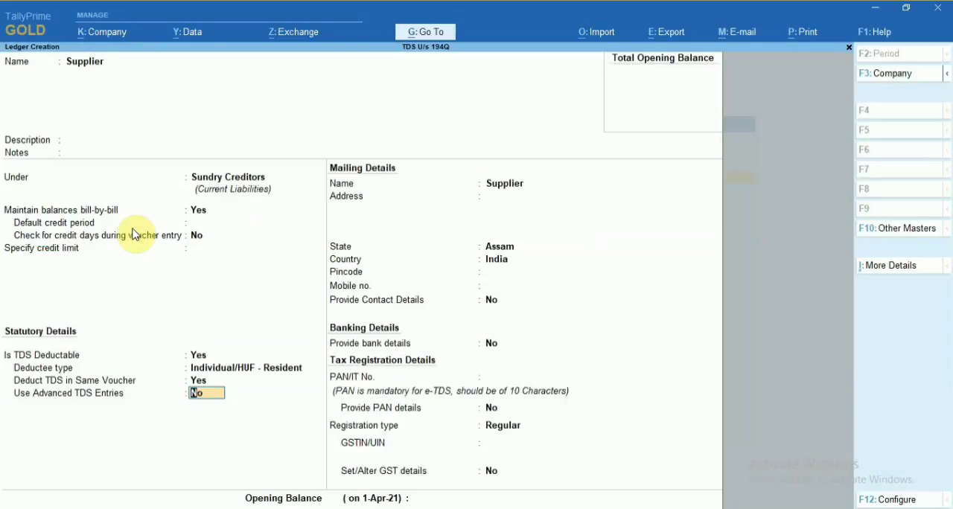
Keep advanced TDS entries at No and enter the supplier's pincode and mobile number, leaving contact and bank details at No.
key("Return")
key("Return")
key("Return")
key("Return")
key("Return")
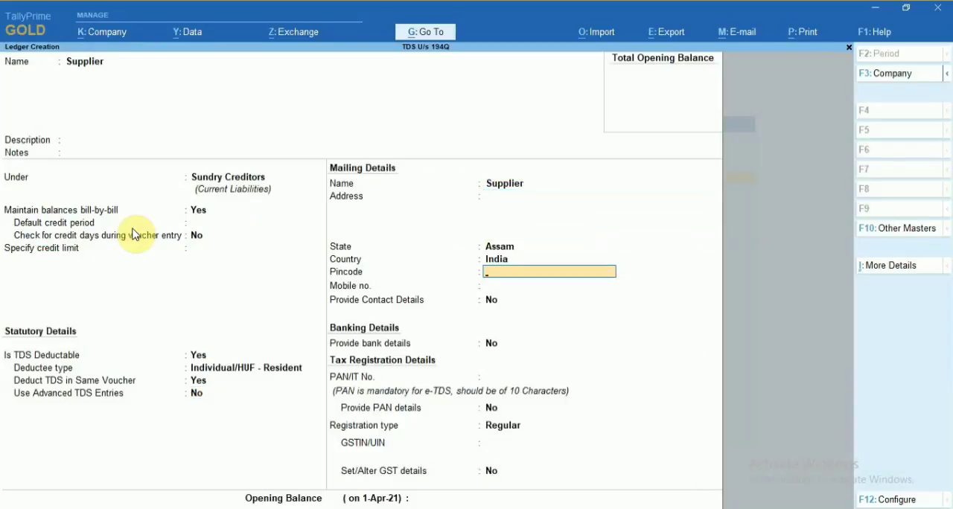
type("100100")
key("Return")
type("09")
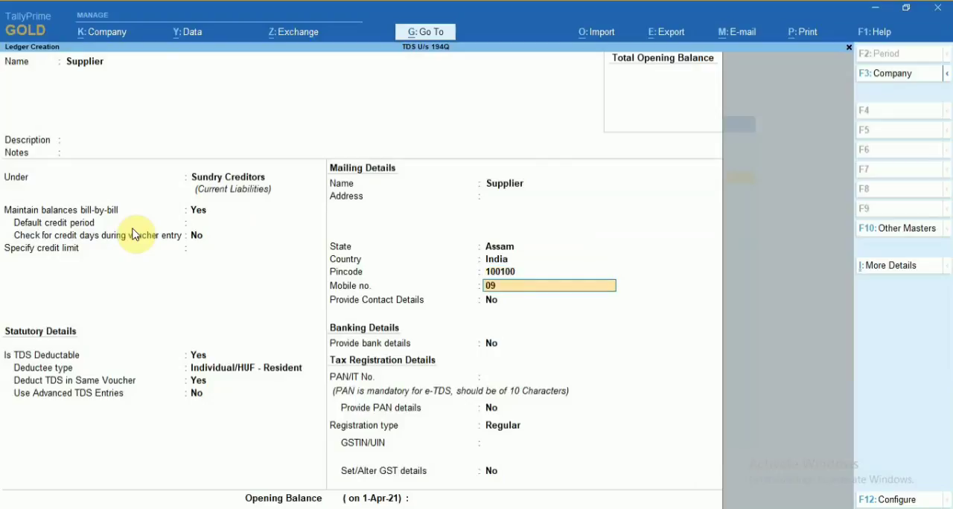
type("87654321")
key("Return")
key("Return")
key("Return")
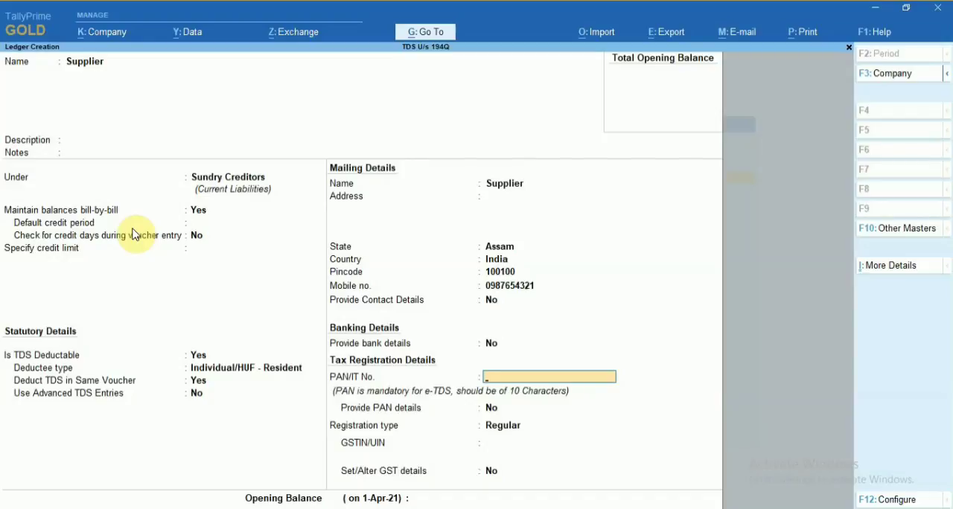
Enter the supplier's PAN in the tax registration details and keep Provide PAN details at No.
type("DCBPA5432A")
key("Return")
Keep the supplier's registration type as Regular and enter its GSTIN/UIN.
key("Return")
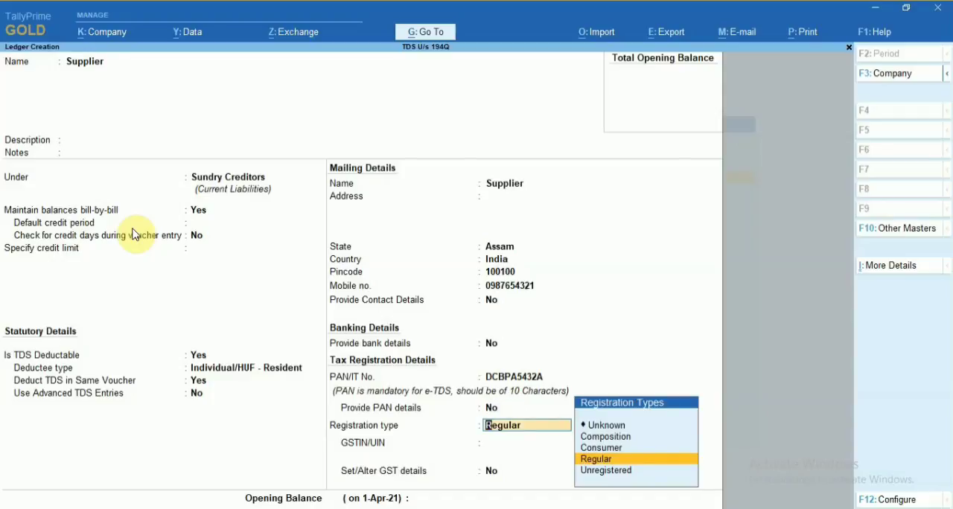
key("Return")
type("18")
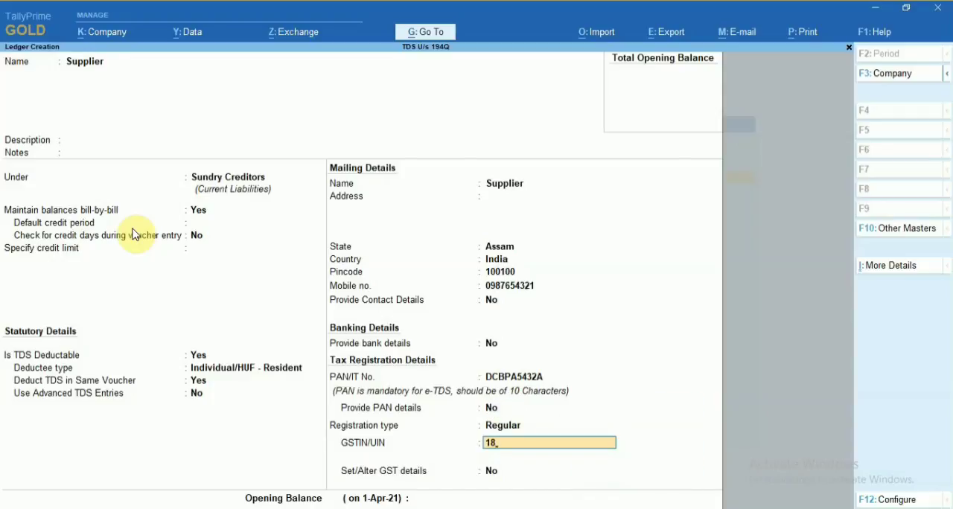
type("DCBPA5432A1ZK")
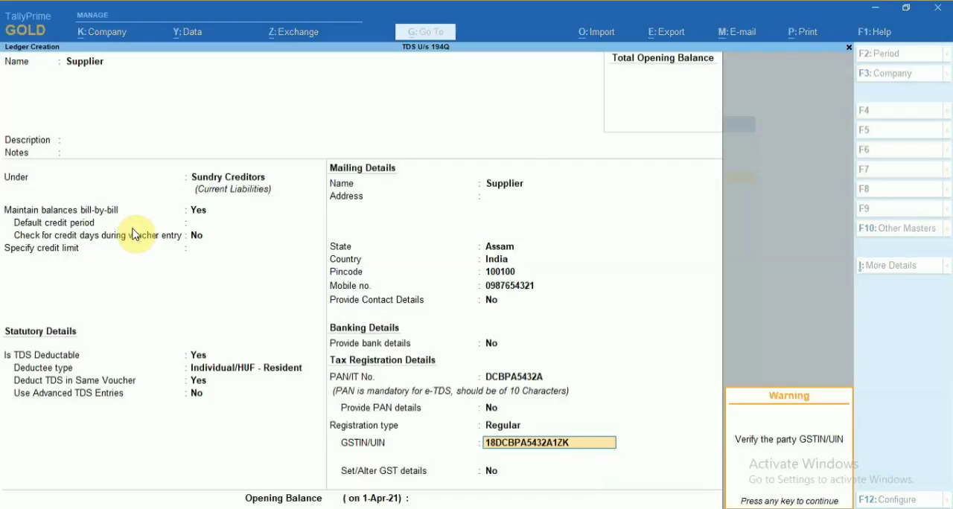
key("Return")
Keep Set/Alter GST details at No and save the Supplier ledger.
key("Return")
key("Return")
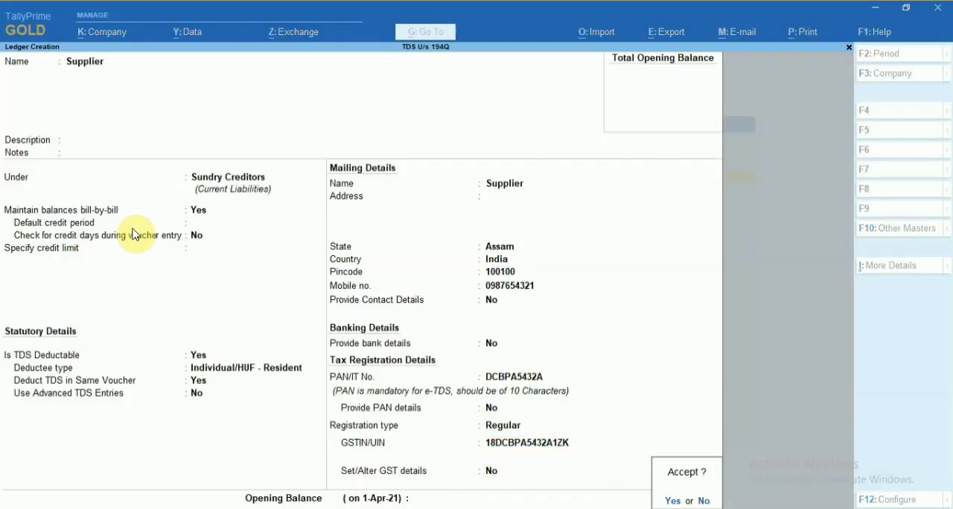
key("Return")
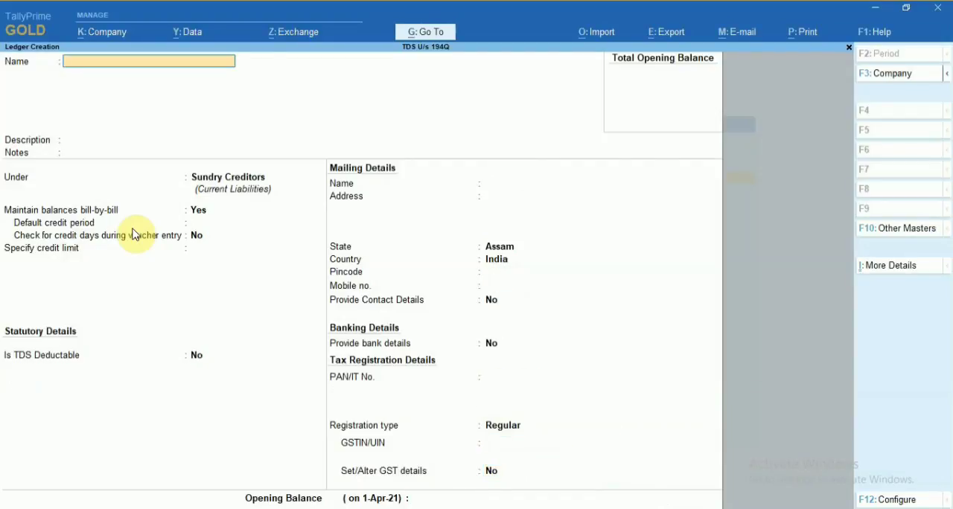
Name the next ledger CGST and place it under the Duties & Taxes group.
type("CGST")
key("Return")
key("Return")
key("Return")
type("Dut")
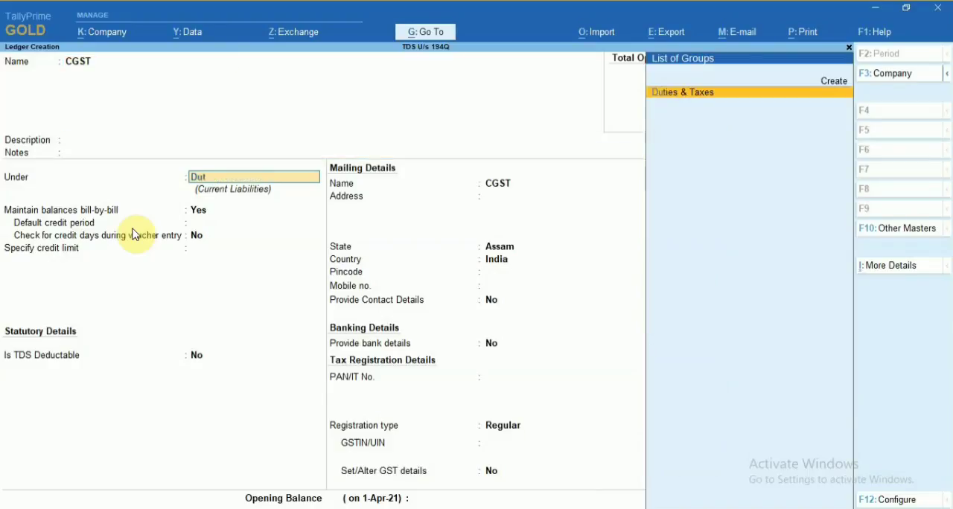
type("ies")
key("Return")
Set the CGST ledger's type of duty/tax to GST and its tax type to Central Tax.
key("Up")
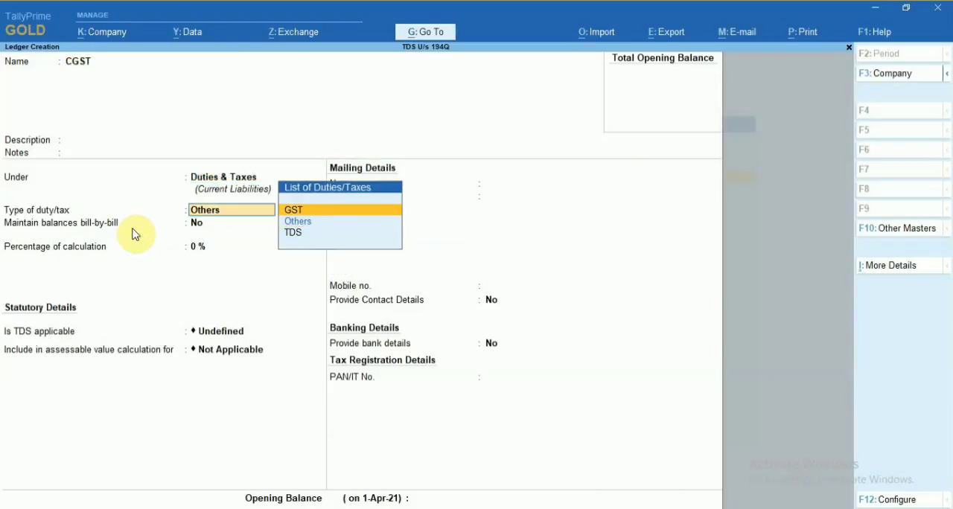
key("Return")
key("Down")
key("Up")
key("Return")
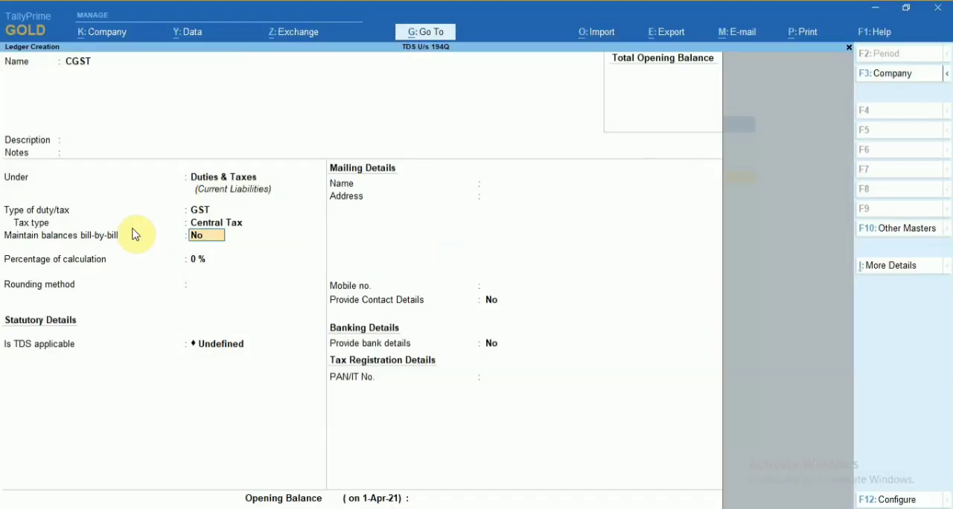
Keep bill-by-bill balances at No, the calculation percentage at 0% and the rounding method at Not Applicable.
key("Return")
key("Return")
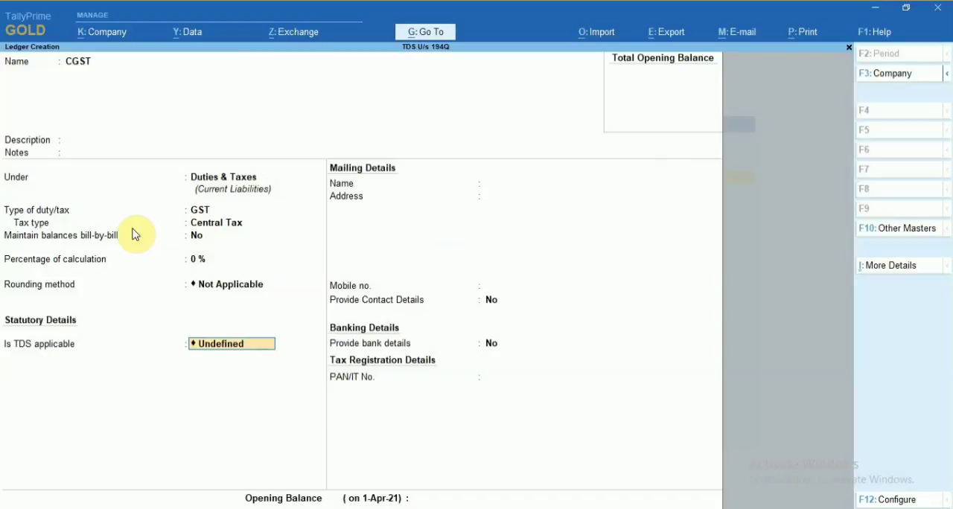
key("BackSpace")
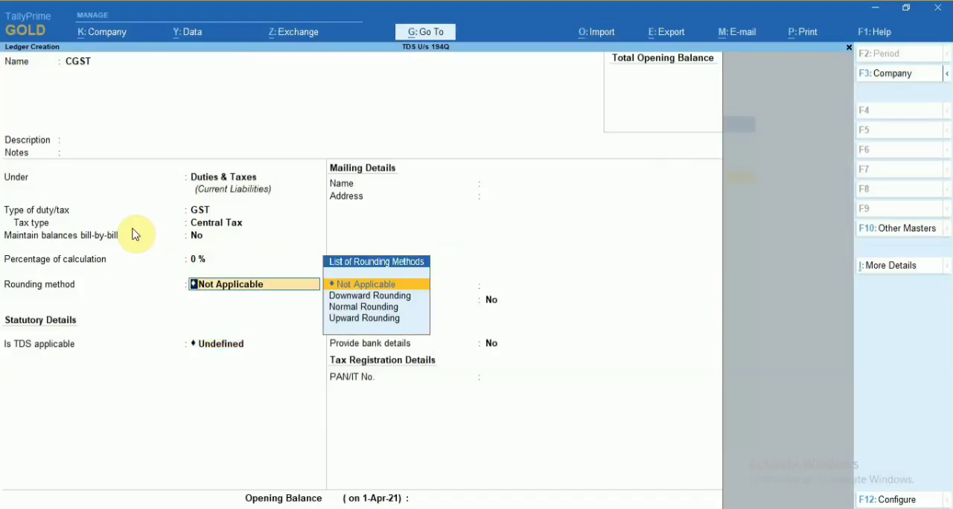
key("Return")
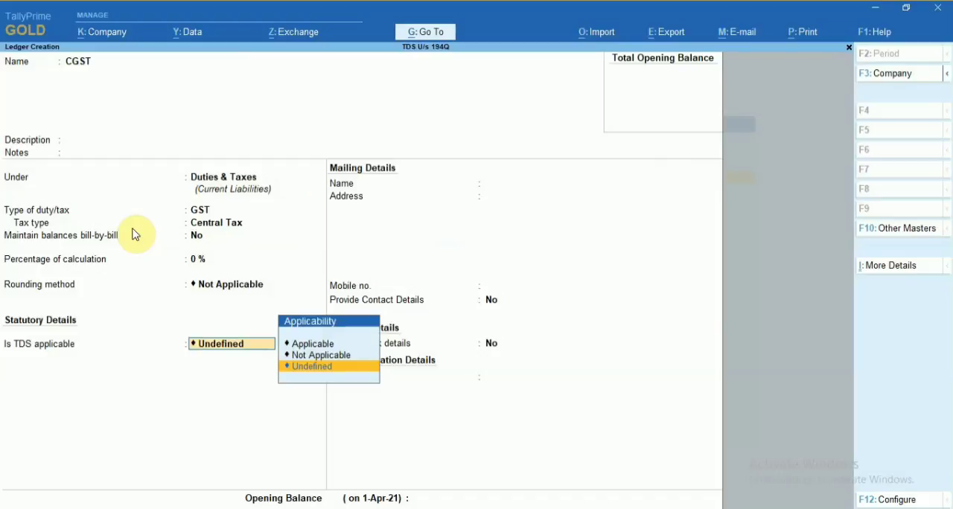
Make TDS applicable to the CGST ledger with TDS on Purchase of Goods as nature of payment, and save it.
key("Up")
key("Up")
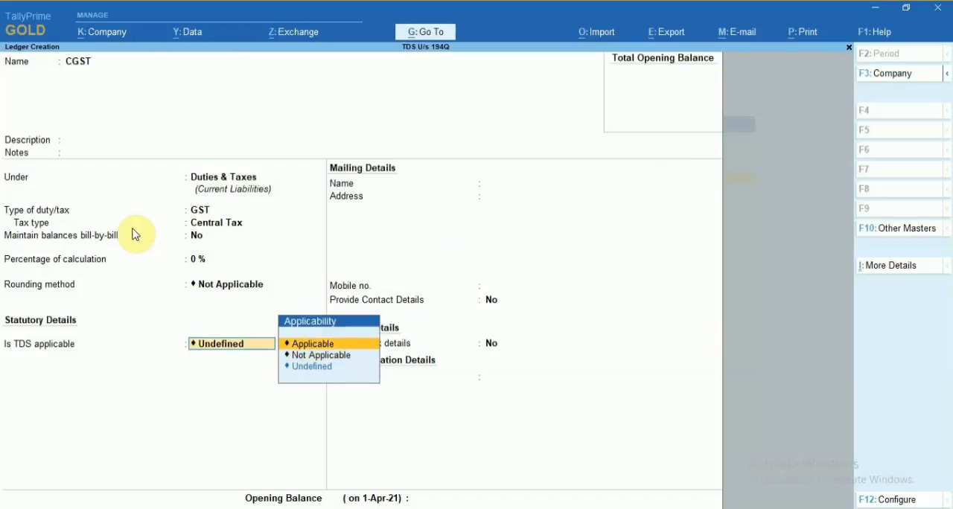
key("Return")
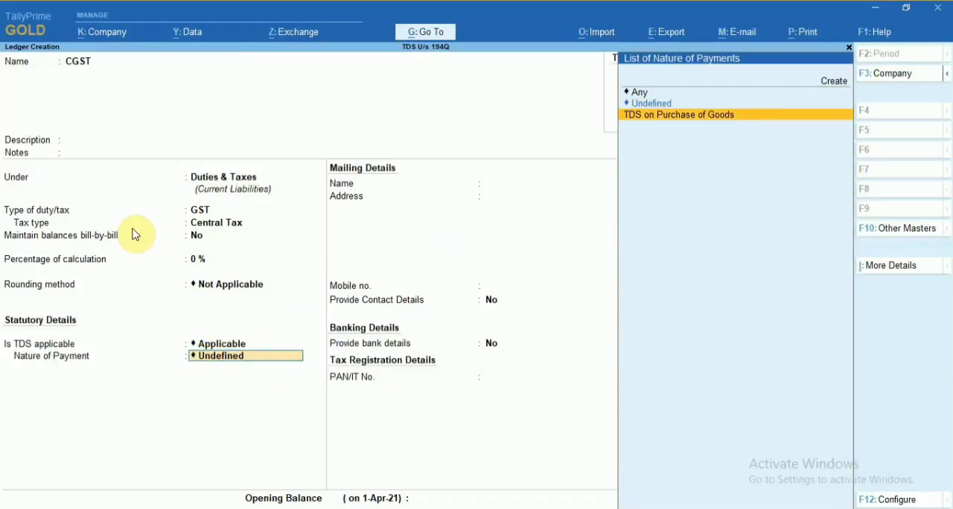
key("Return")
key("Return")
key("Return")
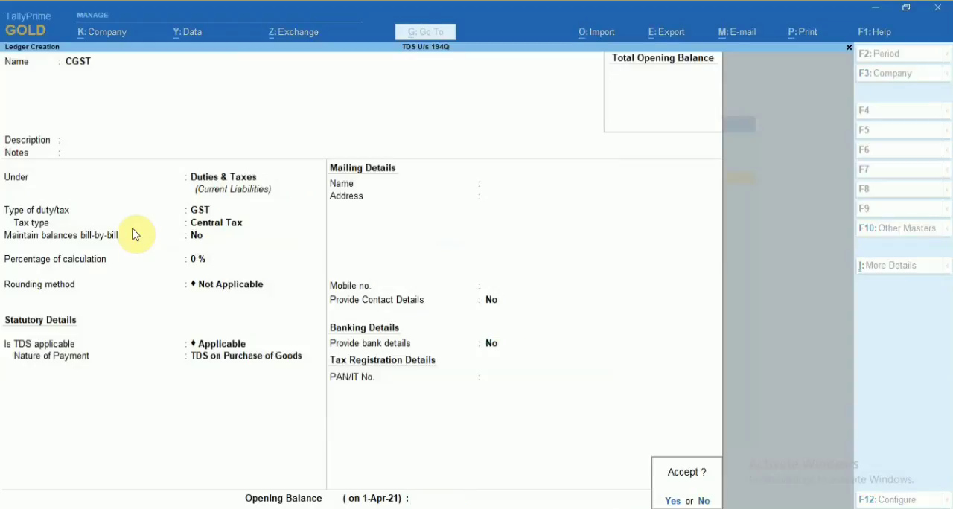
key("Return")
Name the next ledger SGST and keep it under the Duties & Taxes group.
type("SGST")
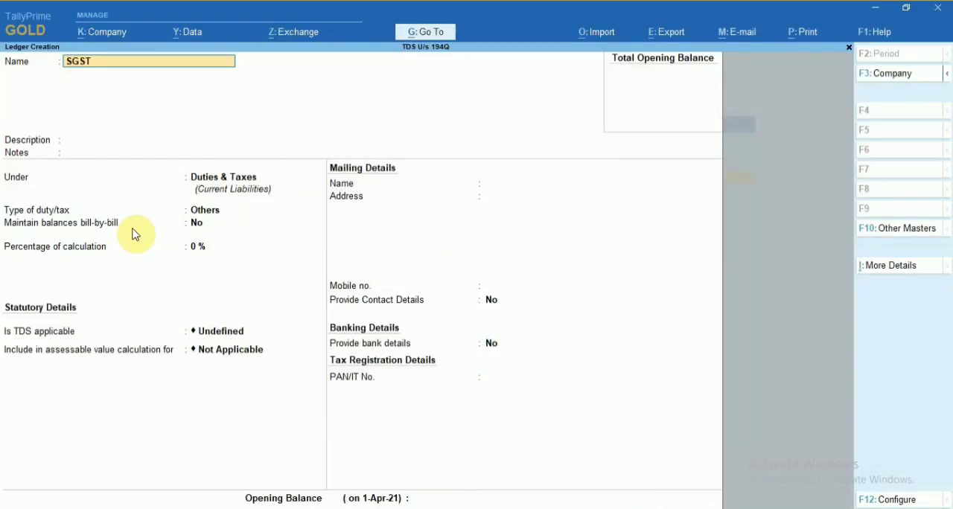
key("Return")
key("Return")
key("Return")
Set the SGST ledger's type of duty/tax to GST and tax type to State Tax, keeping the remaining calculation settings at their defaults.
key("Return")
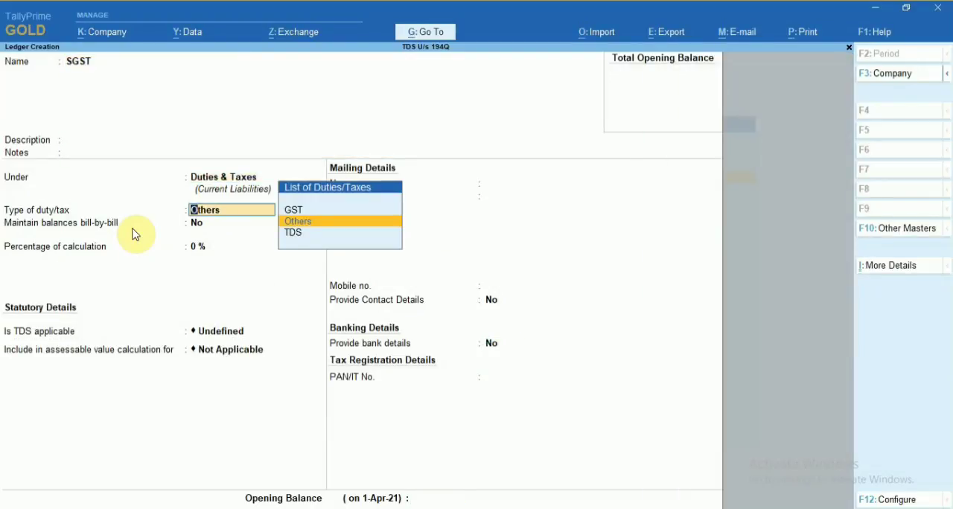
key("Up")
key("Return")
key("Down")
key("Down")
key("Down")
key("Return")
key("Return")
key("Return")
key("Return")
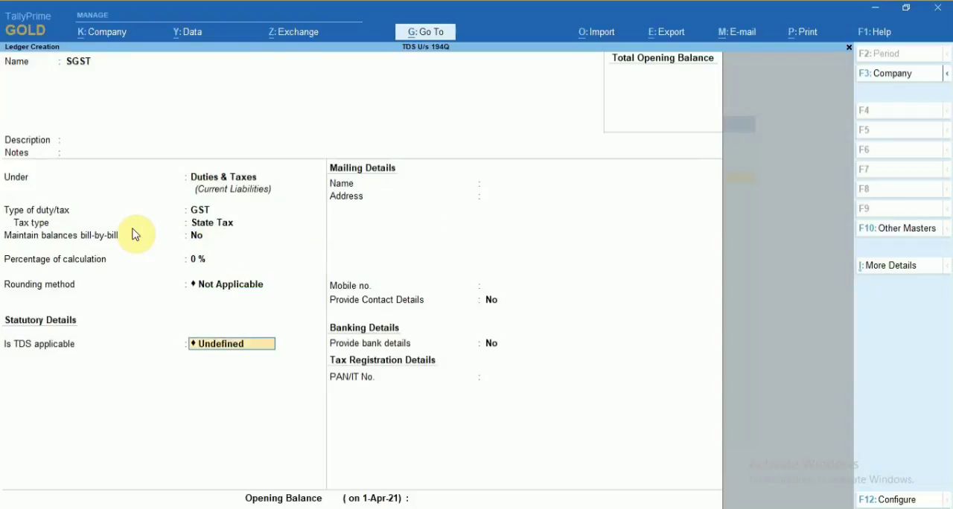
Make TDS applicable to the SGST ledger with TDS on Purchase of Goods as nature of payment, and save it.
key("Up")
key("Up")
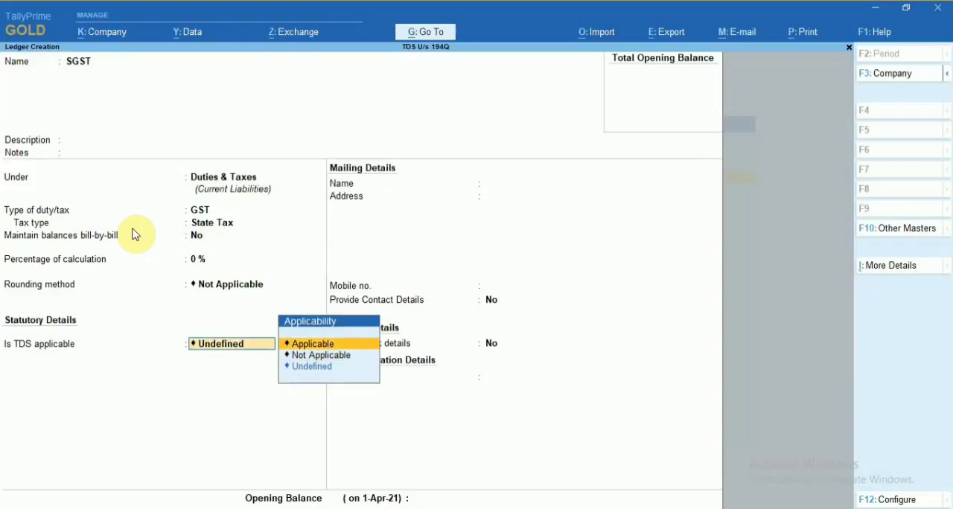
key("Return")
key("Down")
key("Return")
key("Return")
key("Return")
key("Return")
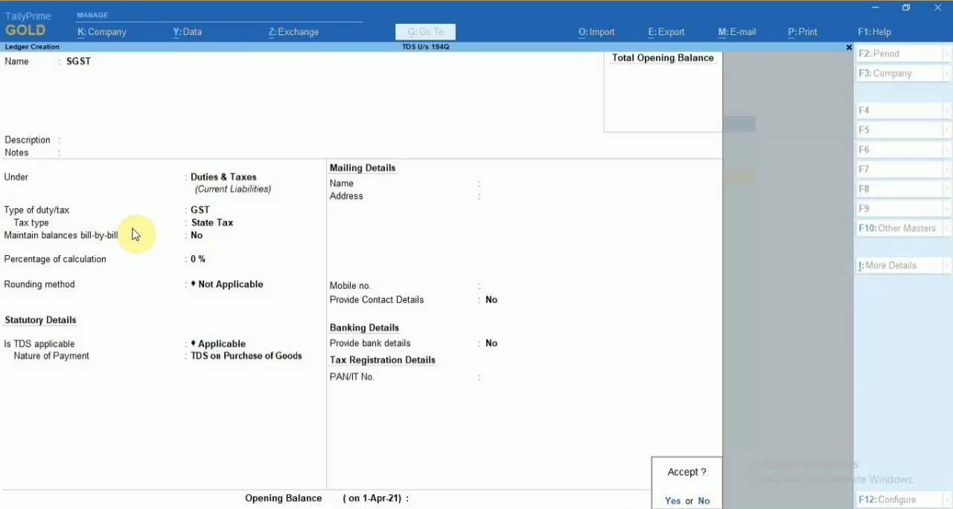
key("Return")
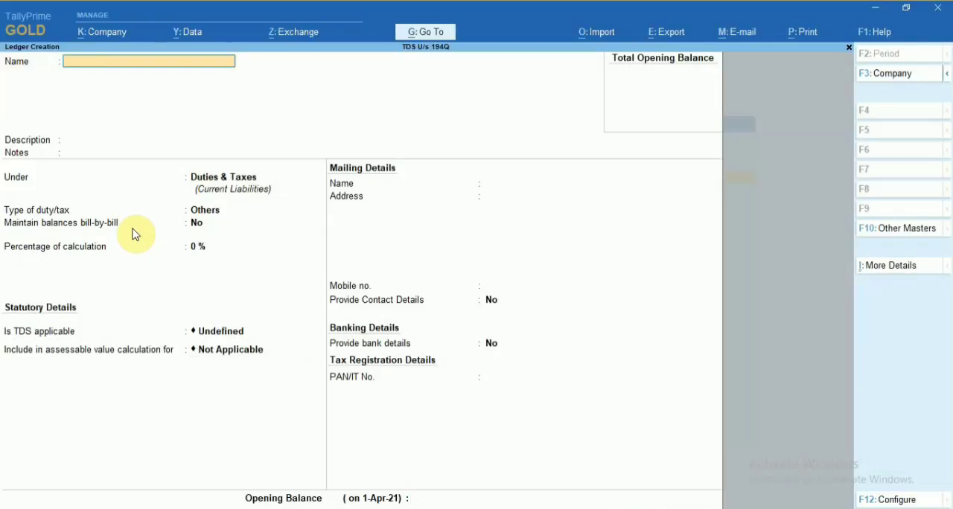
Name the next ledger 194Q TDS on Purchase of Goods and keep it under Duties & Taxes.
type("194Q TDS on Purcha")
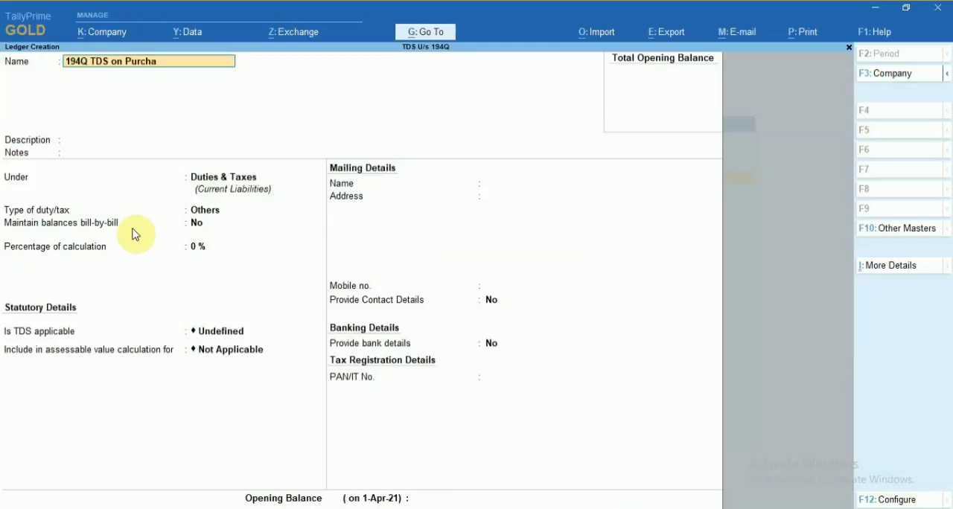
type("se of Goods")
key("Return")
key("Return")
key("Return")
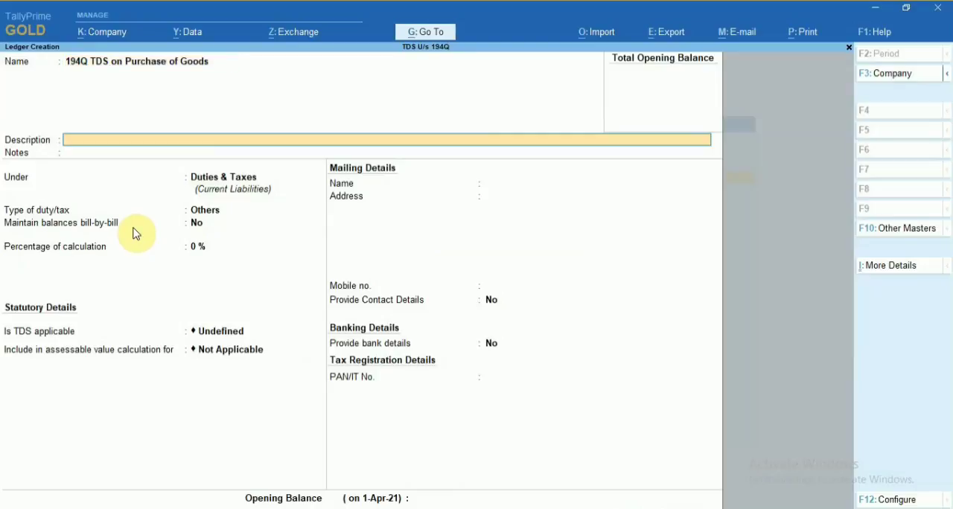
key("Return")
Set the ledger's type of duty/tax to TDS with nature of payment TDS on Purchase of Goods, and save it.
key("Down")
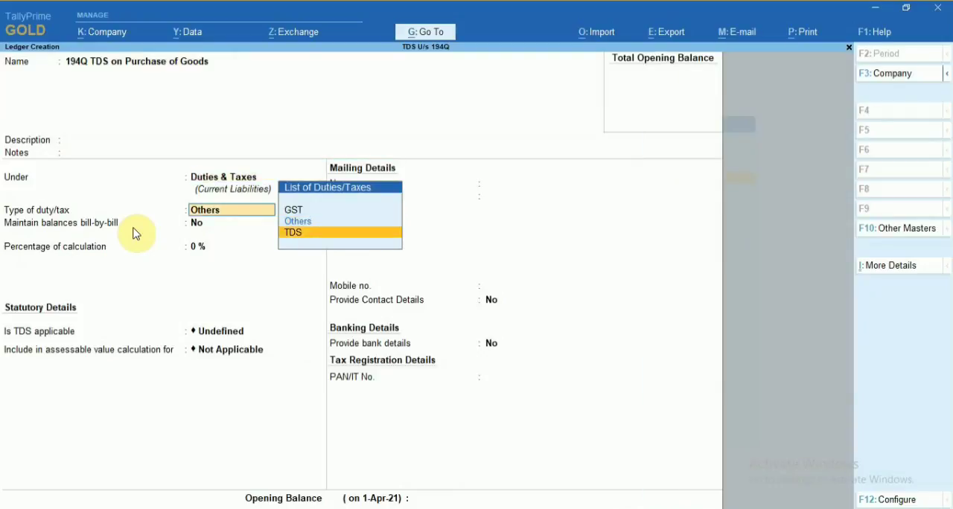
key("Return")
key("Down")
key("Return")
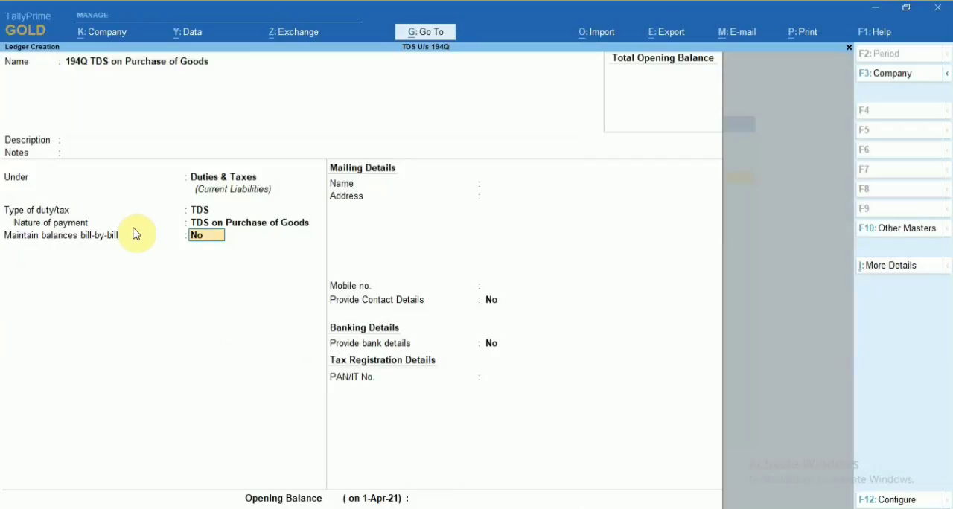
key("Return")
key("Return")
key("Return")
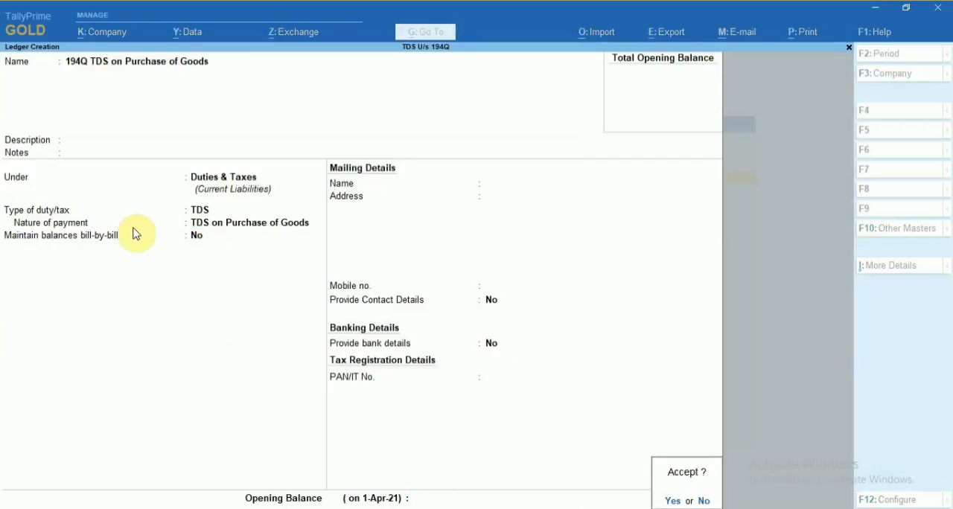
key("Return")
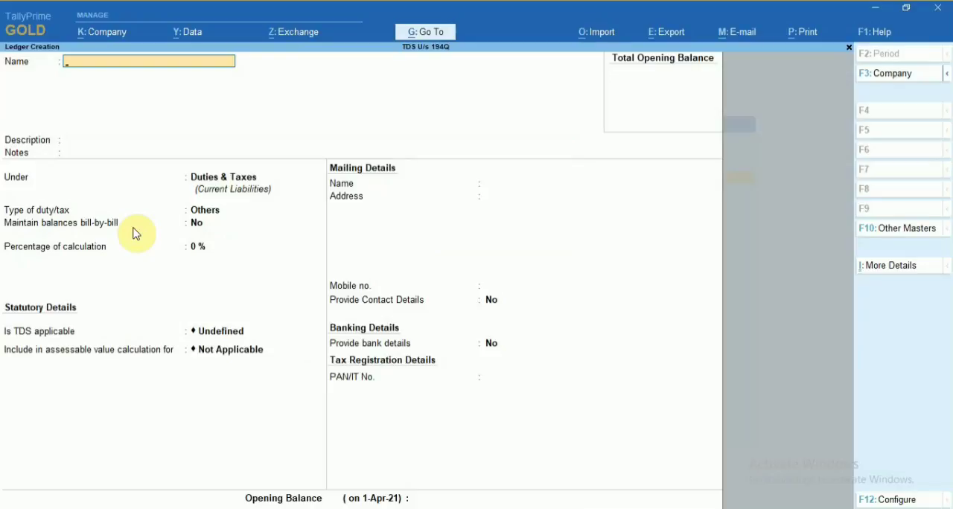
Name the next ledger SBI Bank Account and place it under the Bank Accounts group.
type("SBI Bank Accoiun")
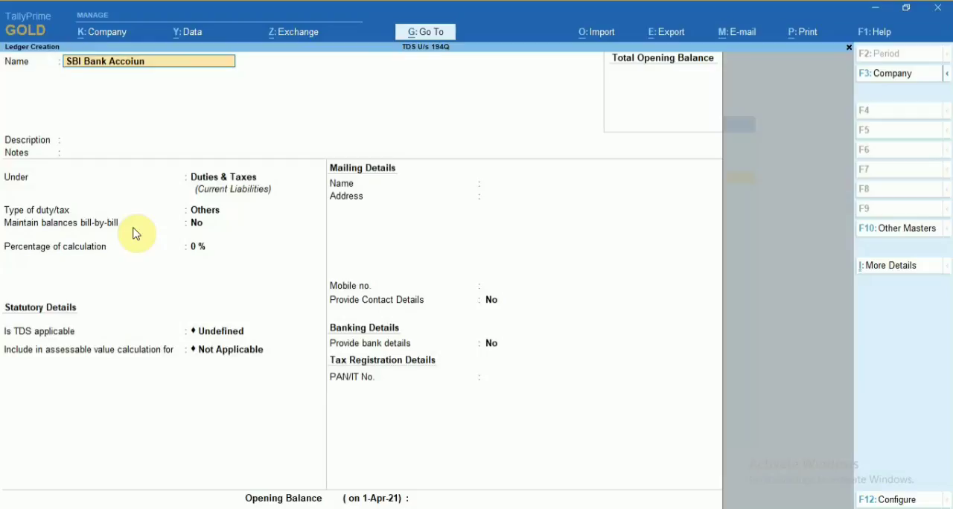
key("BackSpace")
type("unt")
key("Return")
key("Return")
type("Ban")
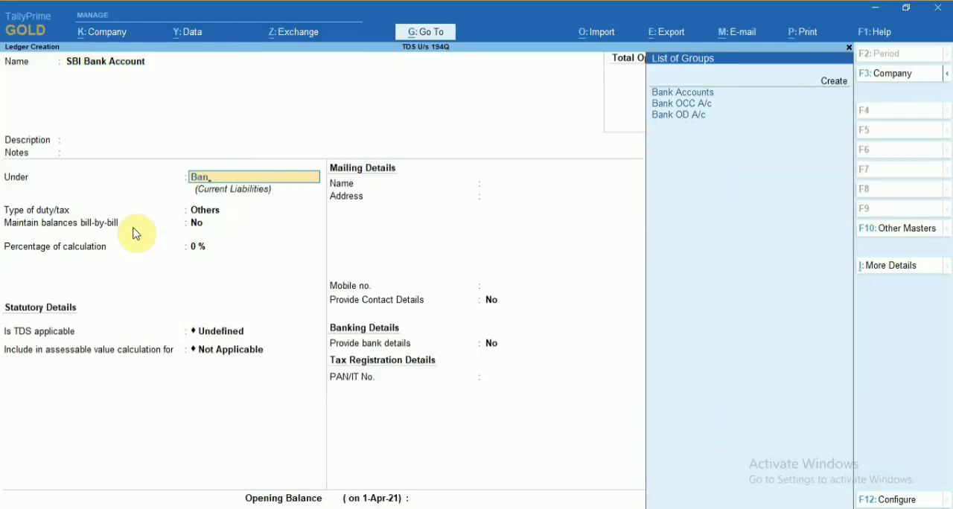
key("Return")
Keep the reconciliation date at 1-Apr-21, enter the bank account holder's name and leave the account number blank.
key("Return")
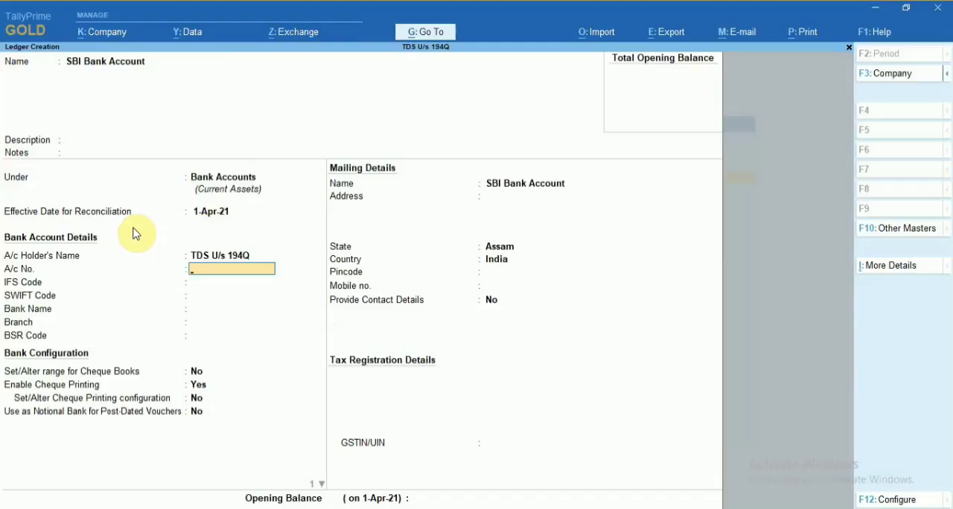
key("BackSpace")
type("Abcd")
Set the bank name to Not Applicable, leave the remaining bank and mailing details at their defaults, and save the bank ledger.
key("Return")
key("Return")
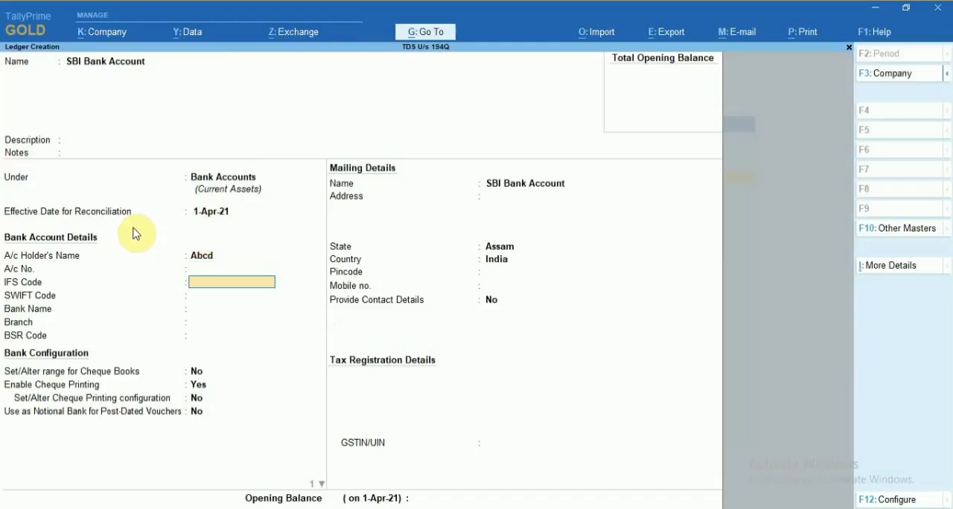
key("Return")
key("Return")
key("Return")
key("Return")
key("Return")
key("Return")
key("Return")
key("Return")
key("Return")
key("Return")
key("Return")
key("Return")
key("Return")
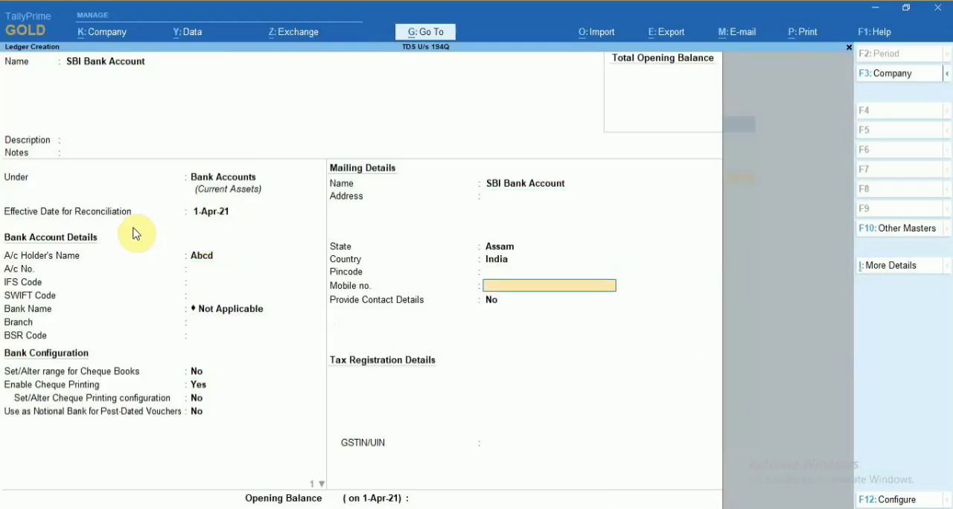
key("Return")
key("Return")
key("Return")
key("Return")
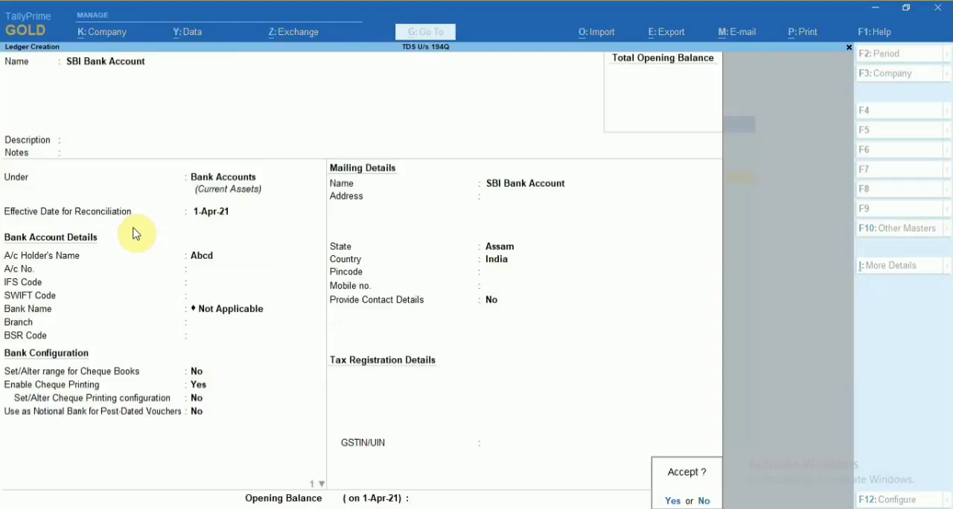
key("Return")
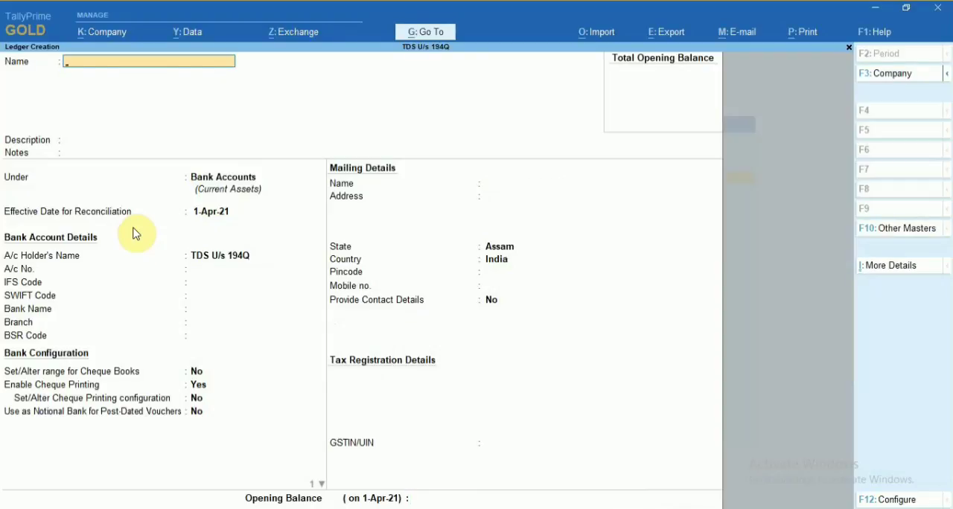
Name the next ledger Purchase of Goods and place it under the Purchase Accounts group.
type("Purchase of Goods")
key("Return")
key("Return")
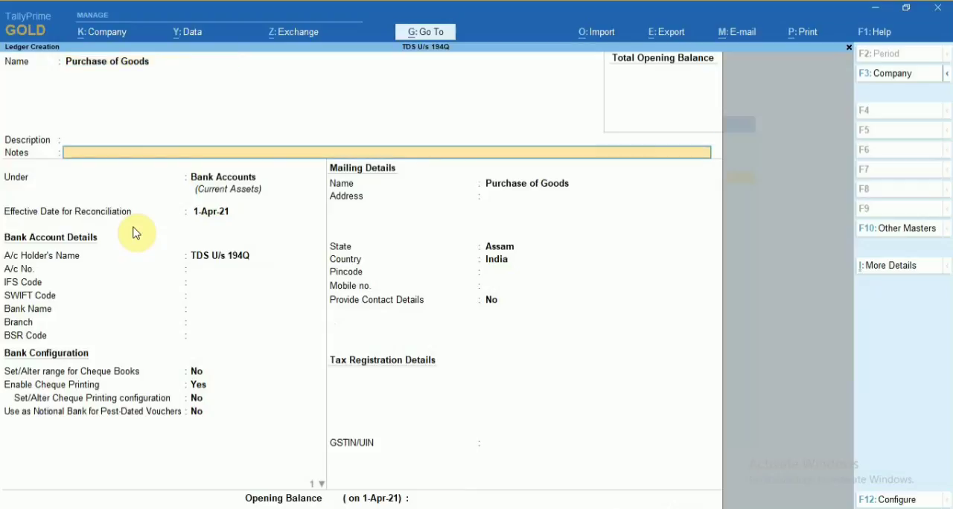
key("Return")
type("Purc")
Set the purchase ledger's type to Not Applicable, keep GST as Applicable and set the type of supply to Goods.
key("Return")
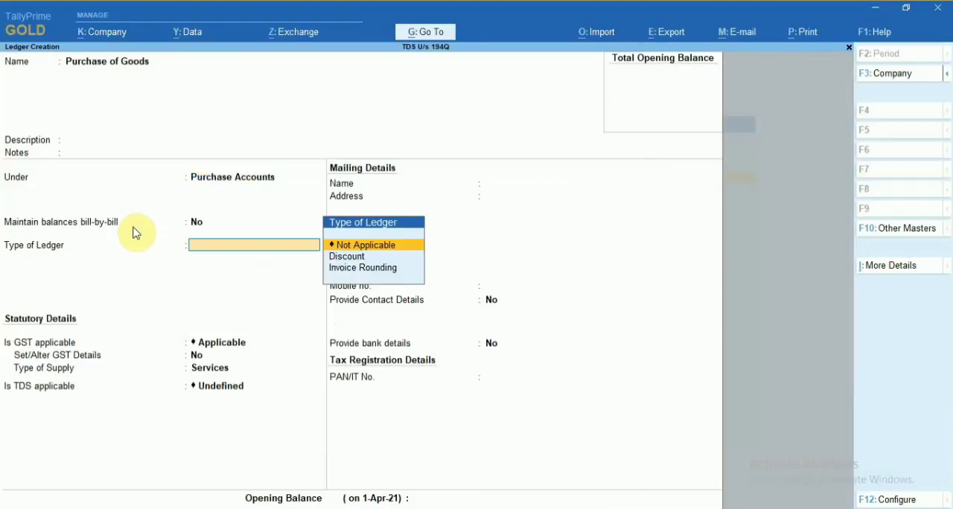
key("Return")
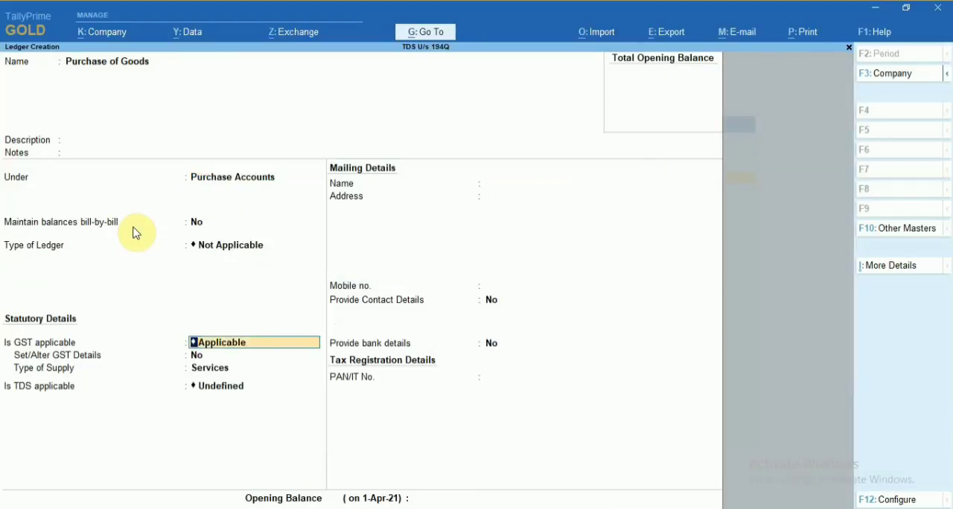
key("Return")
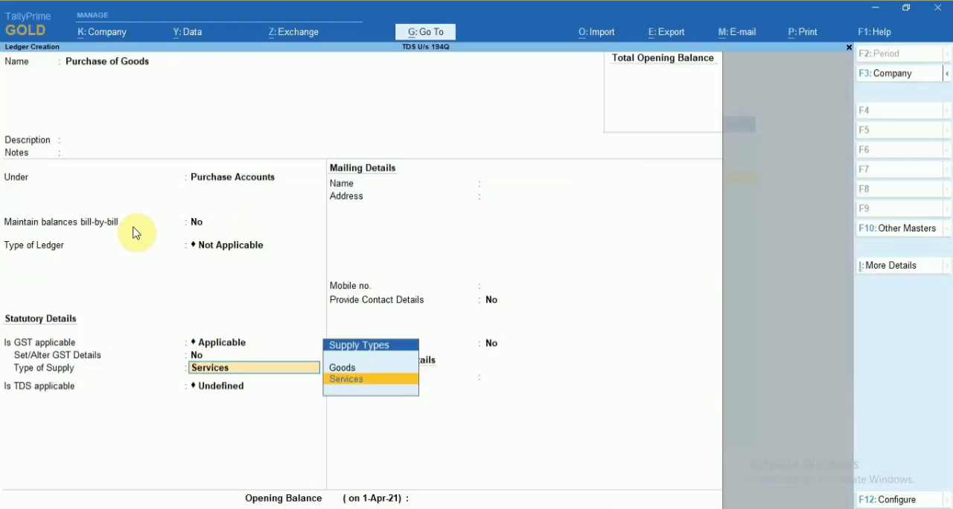
key("Up")
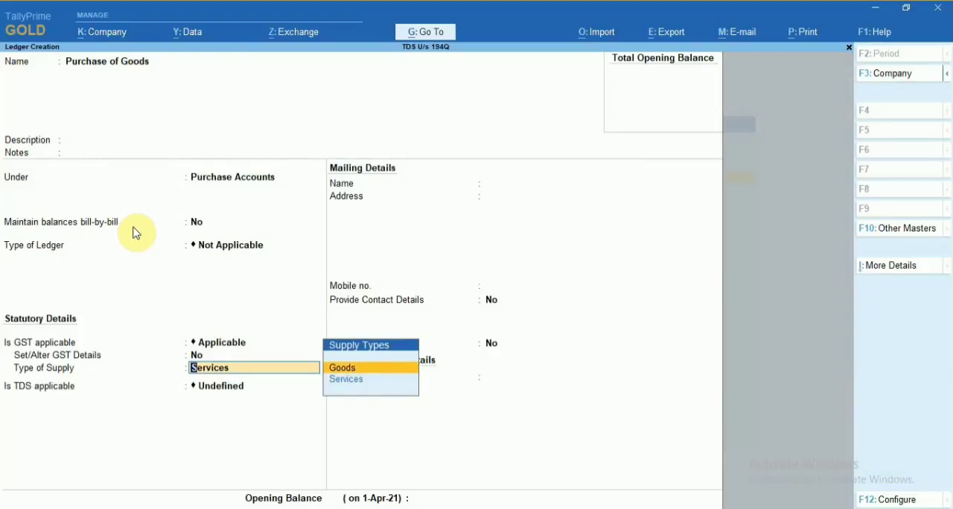
key("Return")
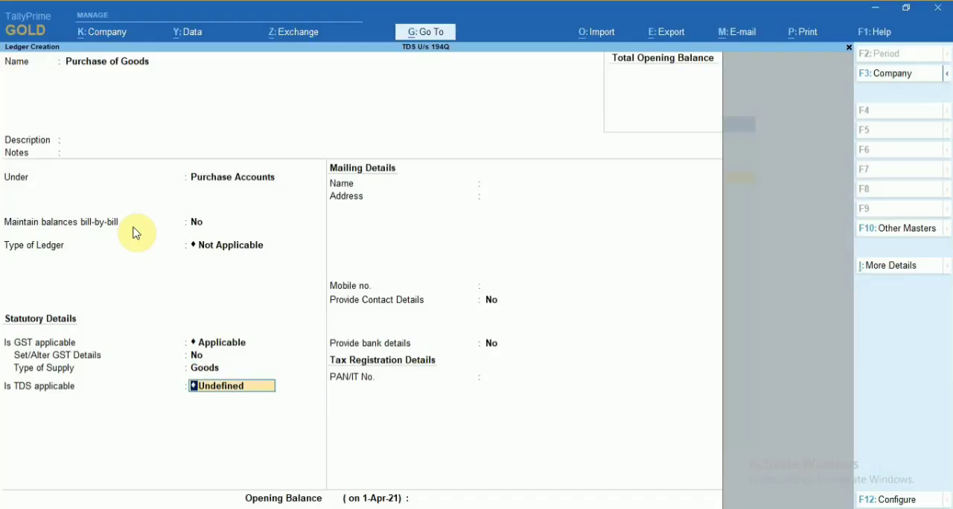
key("space")
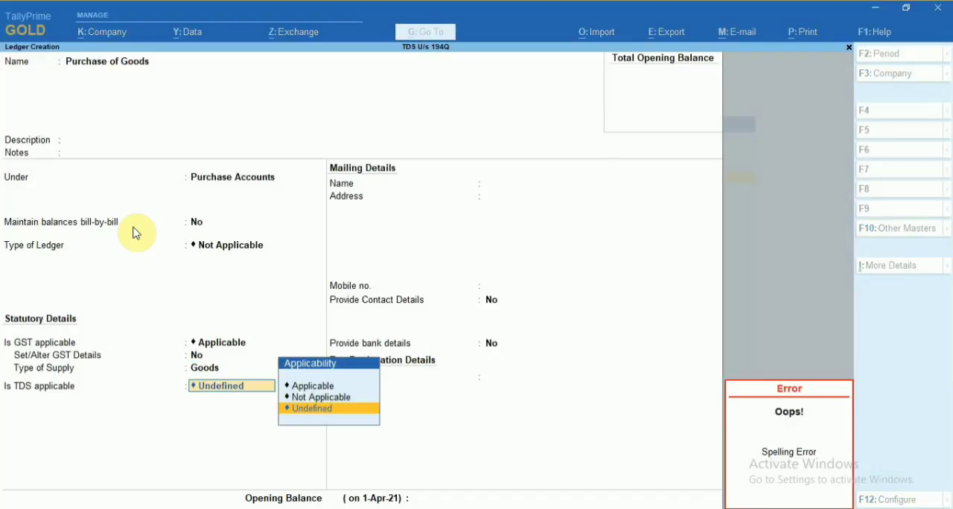
key("Escape")
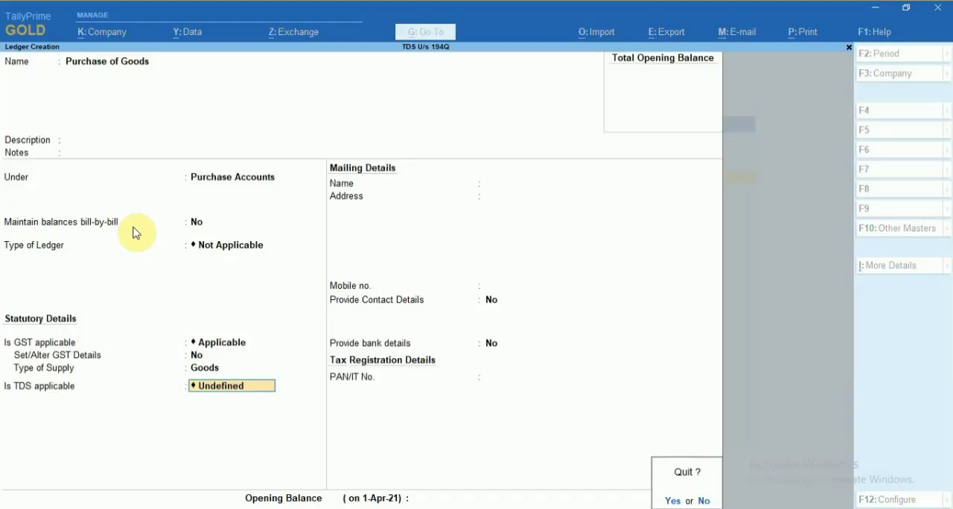
key("n")
Make TDS applicable to the purchase ledger with TDS on Purchase of Goods as nature of payment, and save it.
key("Up")
key("Up")
key("Return")
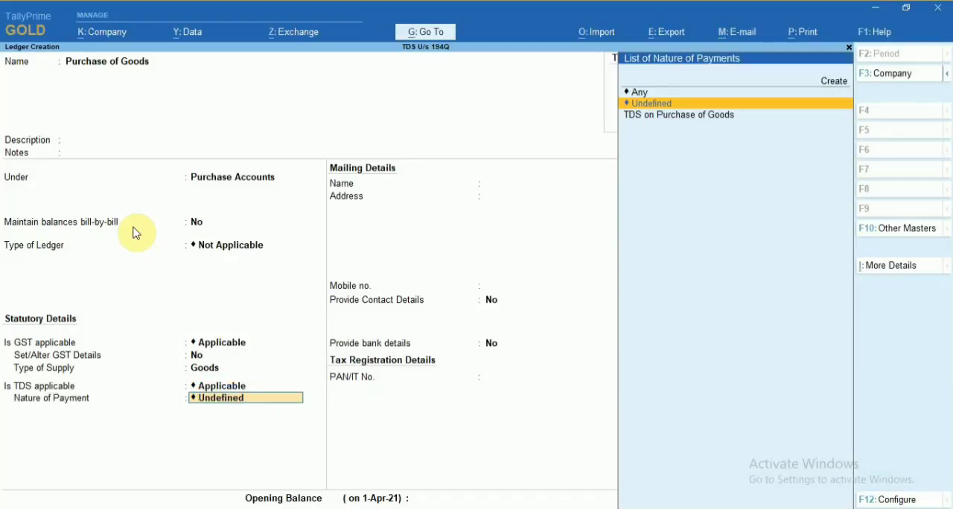
key("Down")
key("Return")
key("Return")
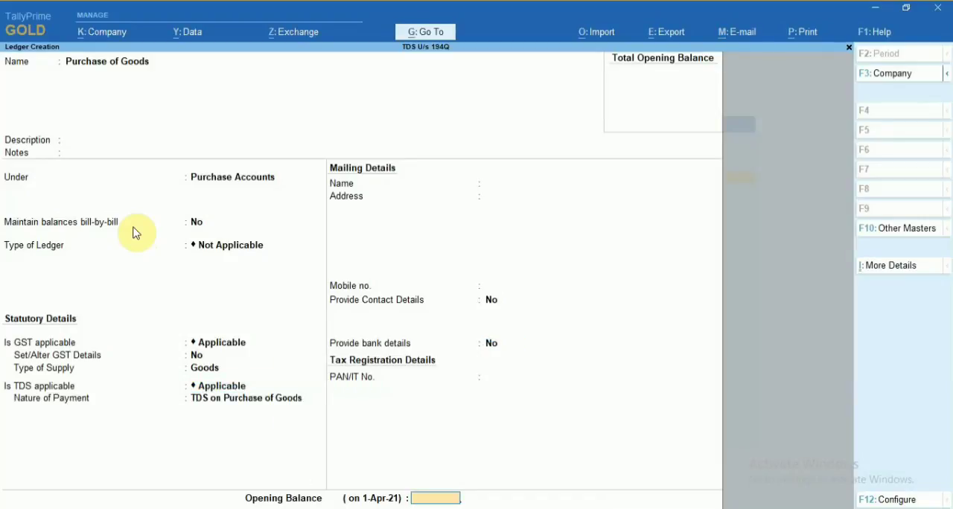
key("Return")
key("y")
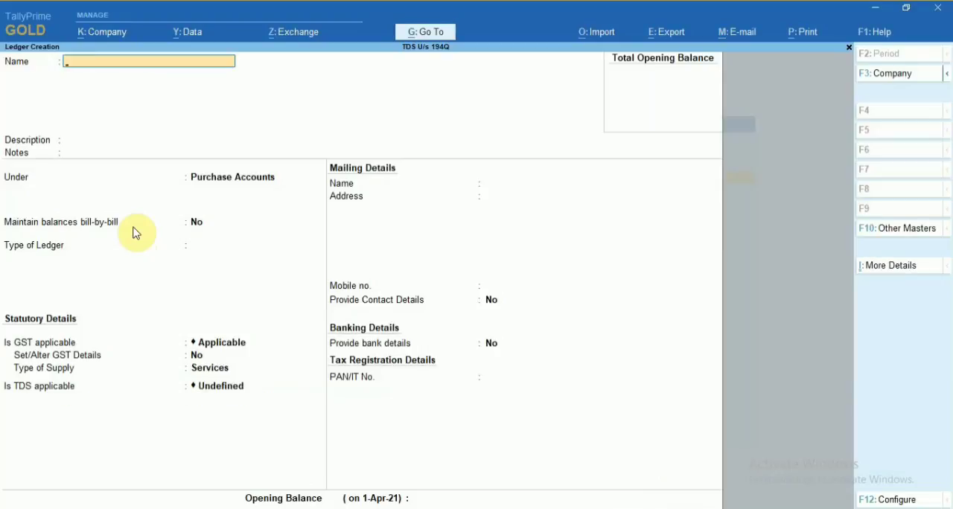
Leave ledger creation and start a new stock item named Goods under the Primary group.
key("Escape")
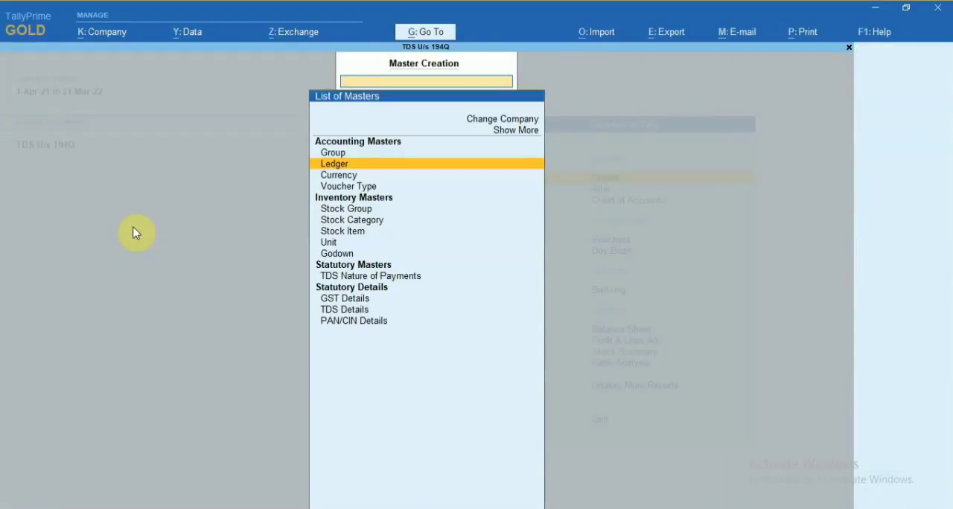
key("Down")
key("Down")
key("Down")
key("Down")
key("Down")
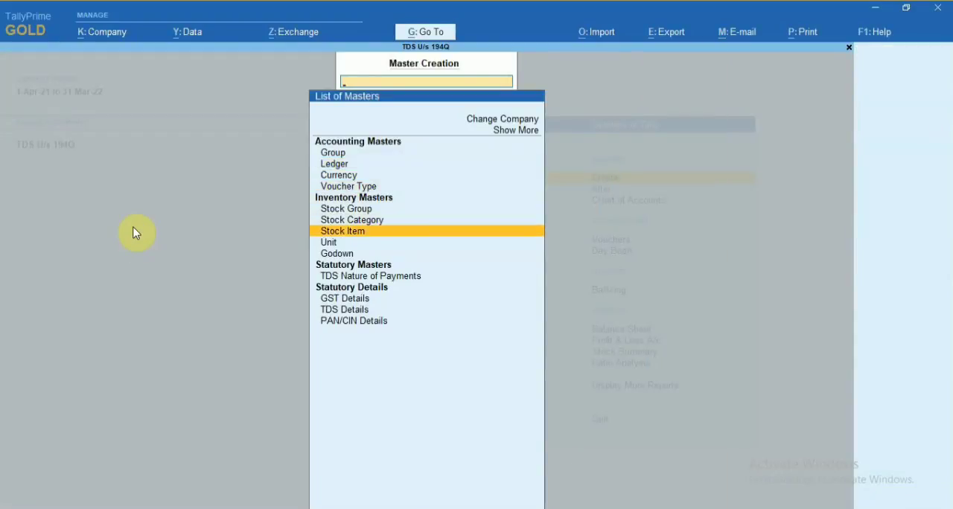
key("Return")
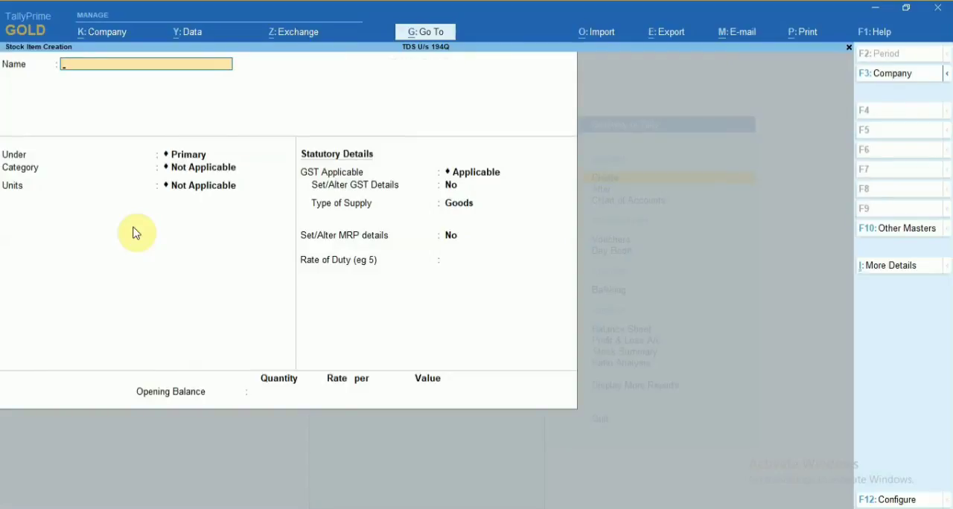
type("Goods")
key("Return")
key("Return")
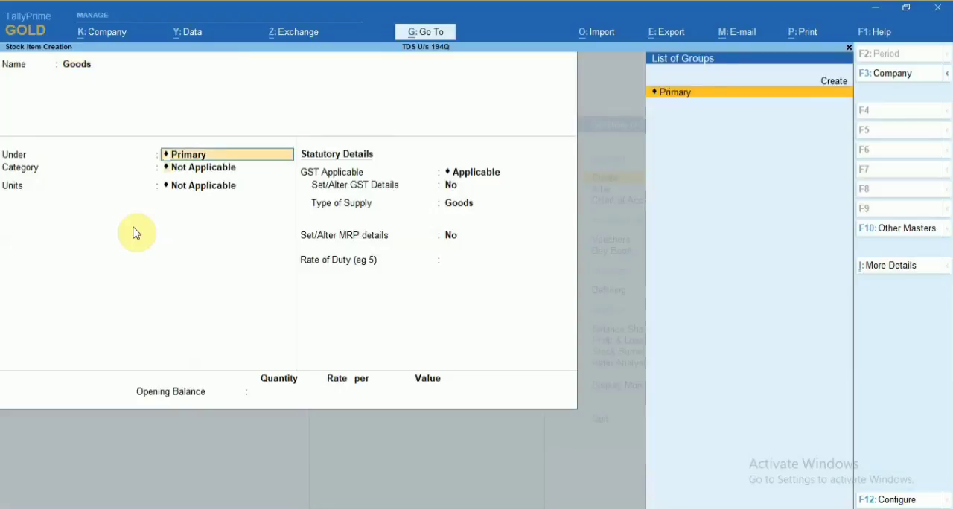
key("Return")
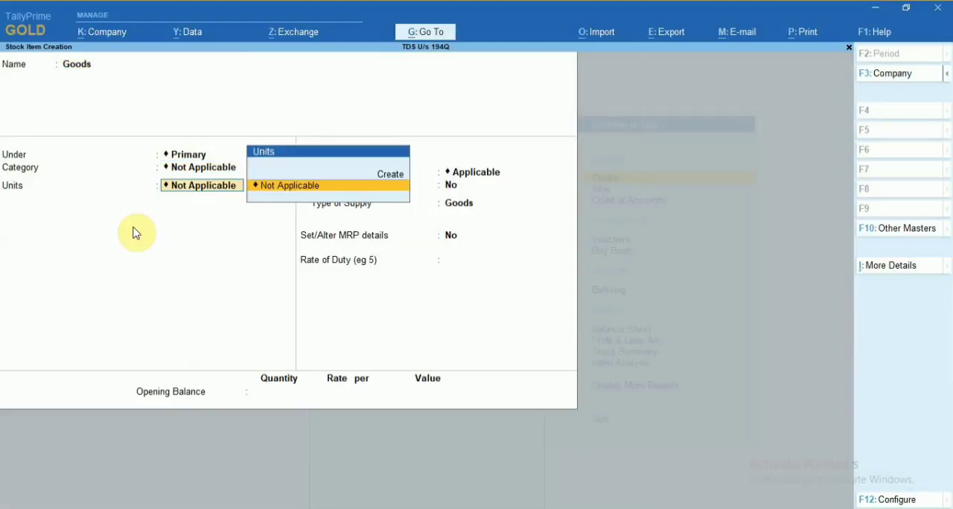
Create a simple unit for the stock item with the symbol pcs and the formal name Pieces.
key("Up")
key("Return")
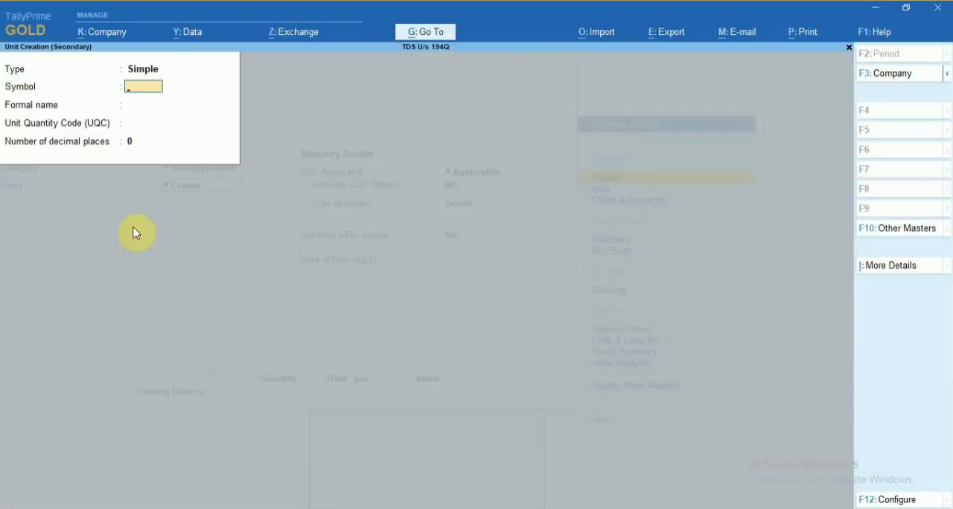
type("pcs")
key("Return")
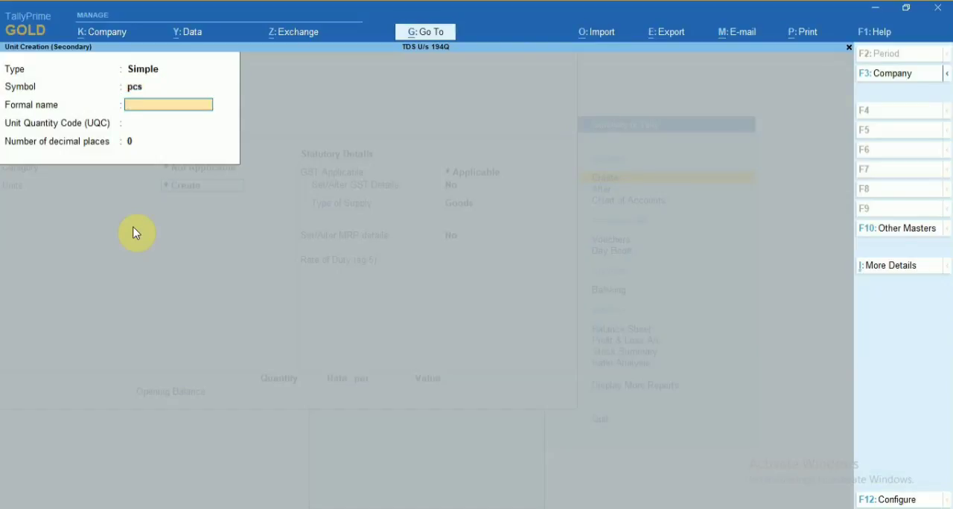
type("Piece")
key("BackSpace")
key("BackSpace")
type("ces")
key("Return")
Set the unit quantity code to PCS-PIECES, keep 0 decimal places, and save the unit.
type("p")
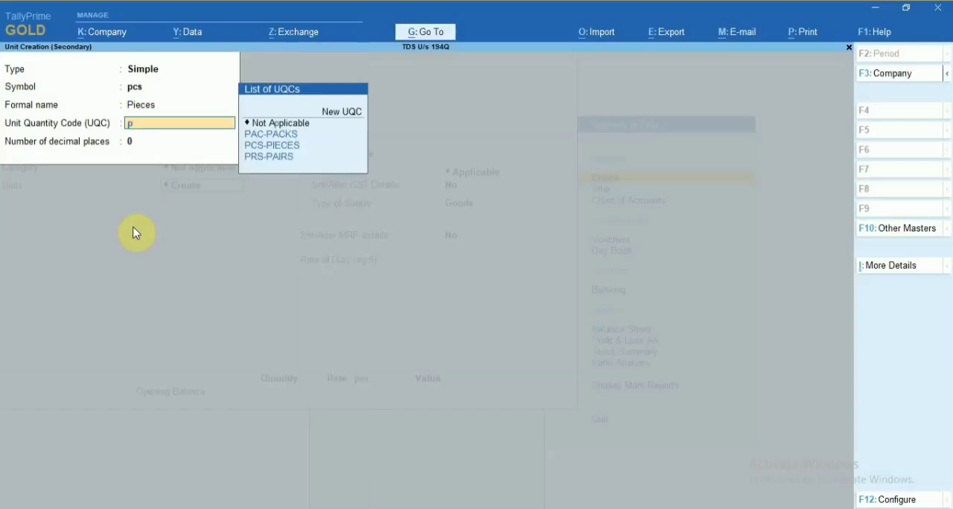
type("c")
key("Return")
Enable GST details for the stock item, with Goods as description and 12345678 as HSN/SAC.
key("Return")
key("Return")
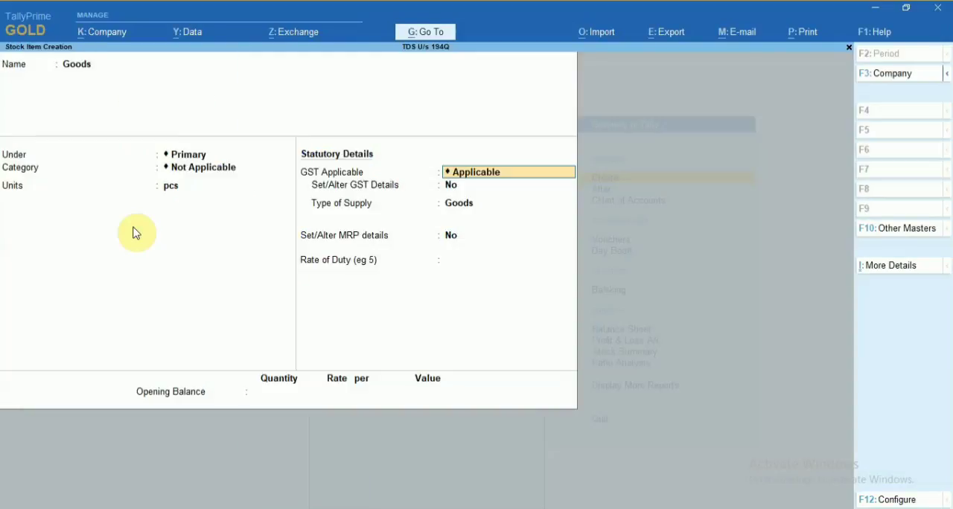
key("Return")
key("y")
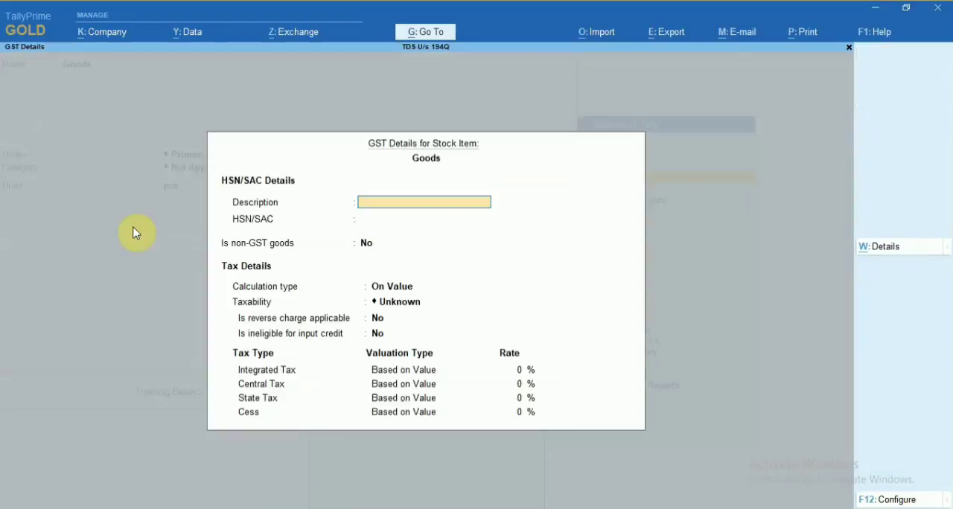
type("Goods")
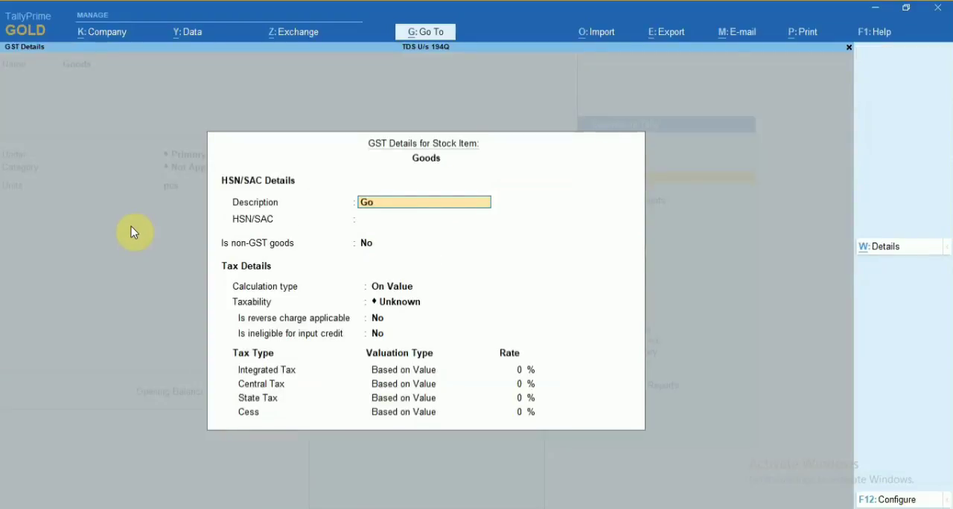
key("Return")
type("12345678")
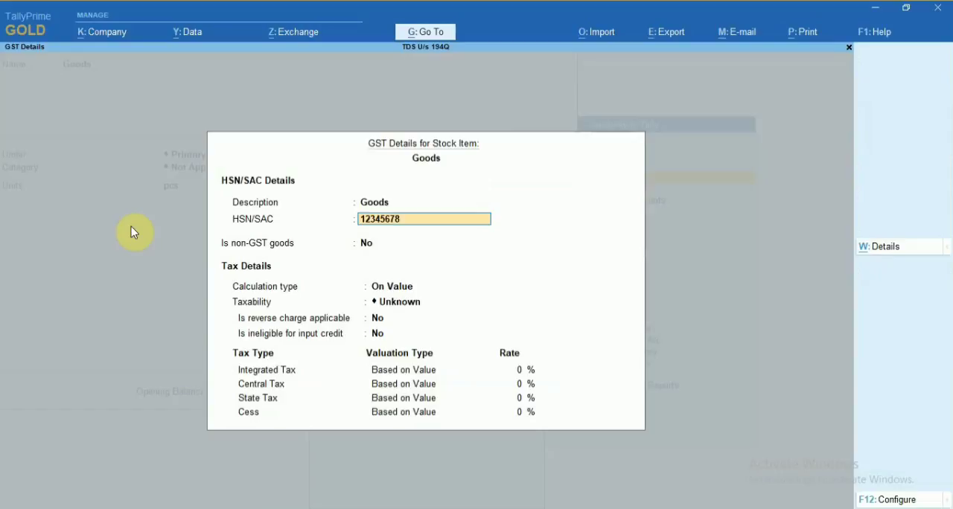
key("Return")
Keep the calculation type On Value, make the item Taxable with an integrated tax rate of 18%, and accept the GST details.
key("Return")
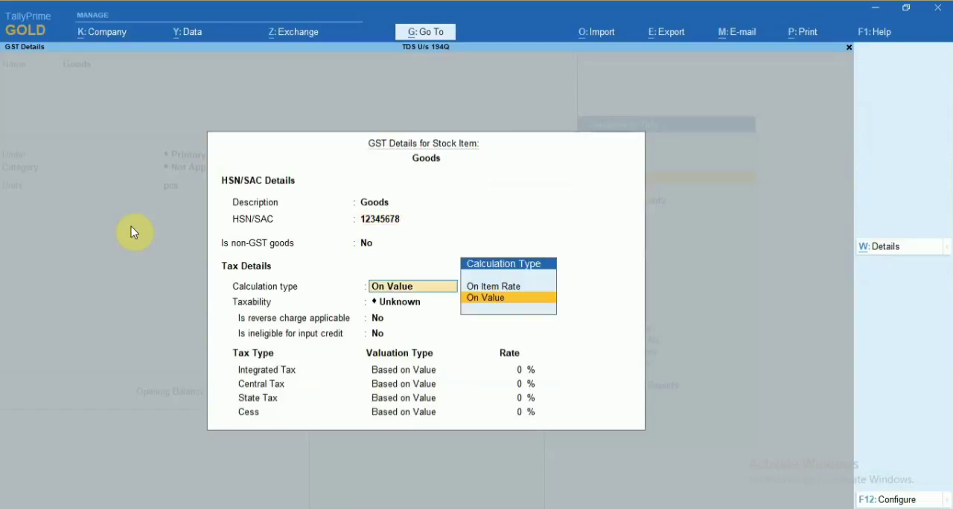
key("Return")
key("Down")
key("Down")
key("Down")
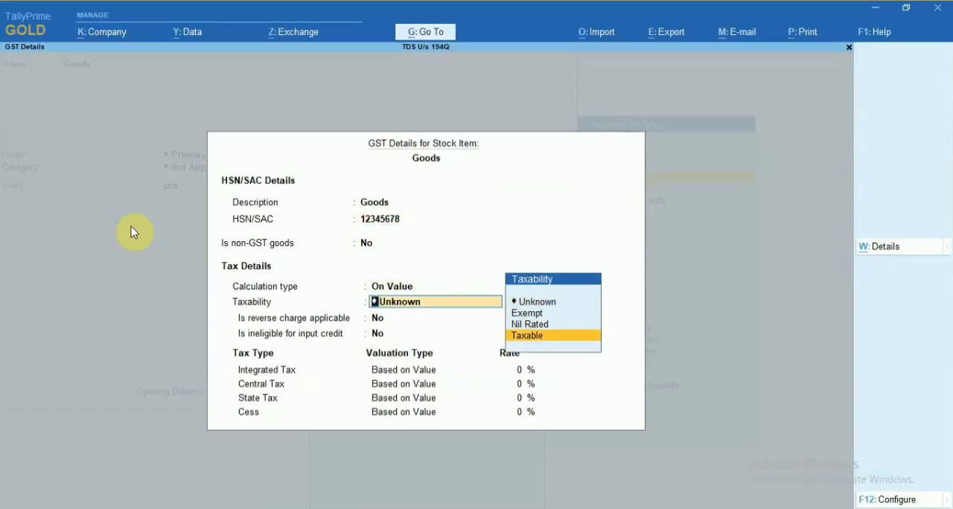
key("Return")
key("Return")
key("Return")
type("18")
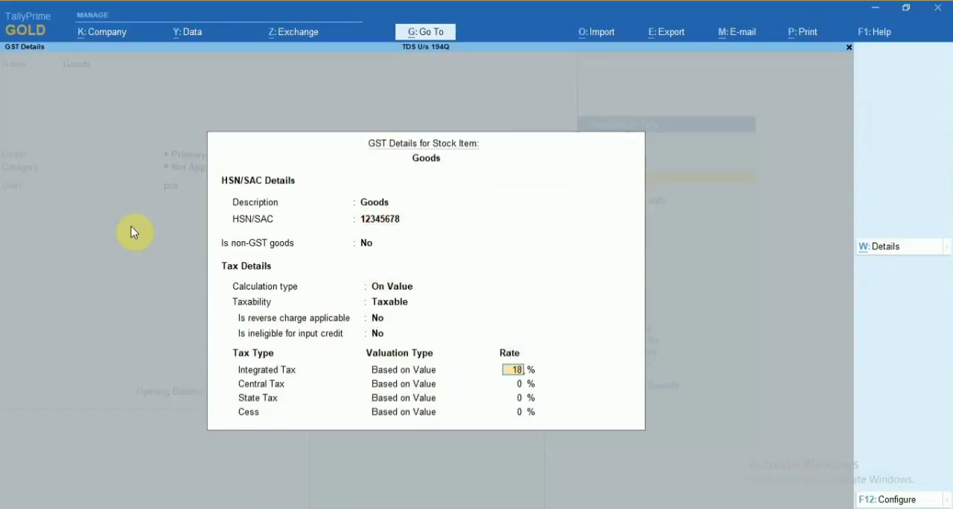
key("Return")
Keep the type of supply as Goods, leave the MRP and duty details at their defaults, and save the stock item.
key("Return")
key("Return")
key("Return")
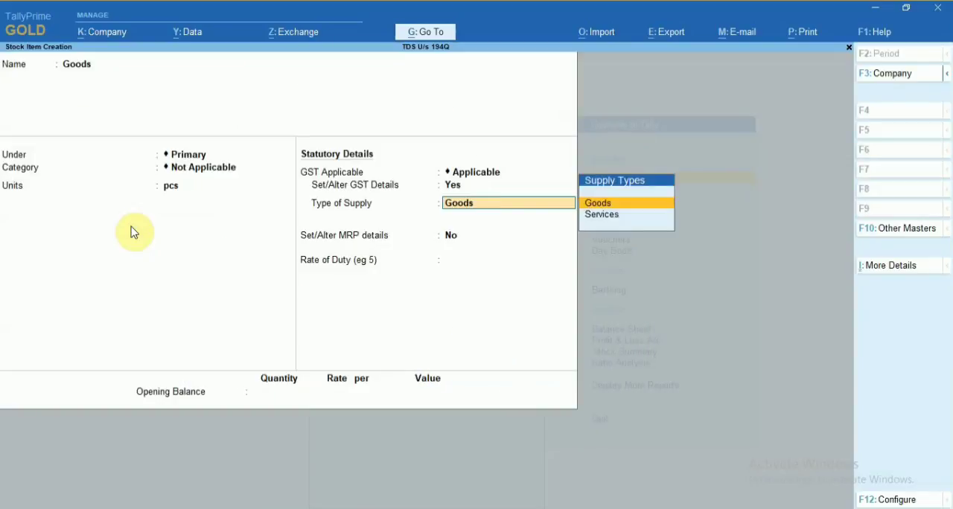
key("Return")
key("Return")
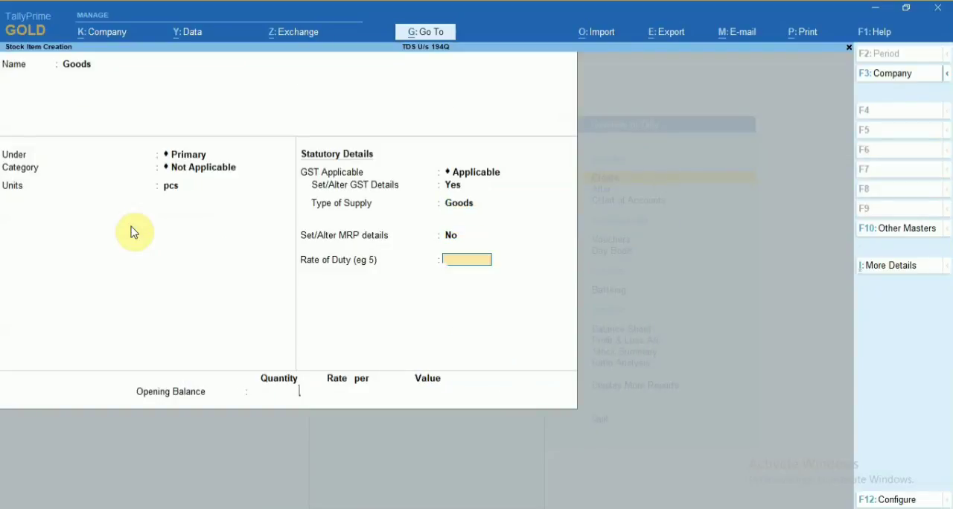
key("Return")
key("Return")
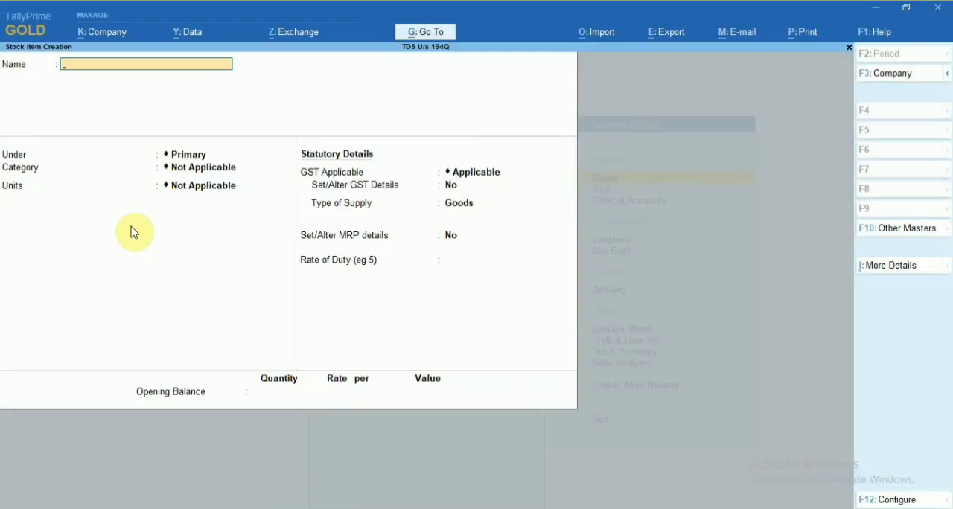
Close stock item creation and the list of masters to return to the Gateway of Tally.
key("Escape")
key("y")
key("Up")
key("Up")
key("Up")
key("Up")
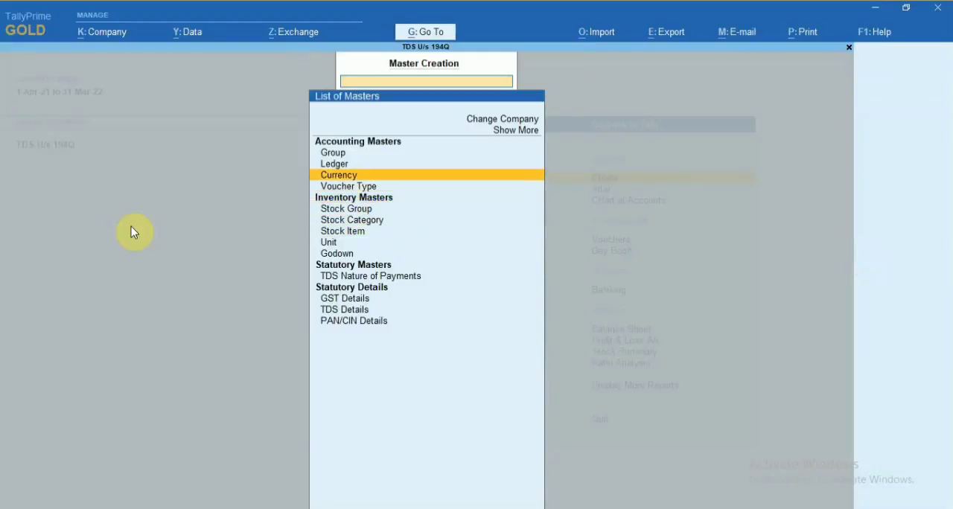
key("Down")
key("Down")
key("Escape")
Open accounting voucher creation from the Gateway of Tally.
key("Down")
key("Down")
key("Down")
key("Down")
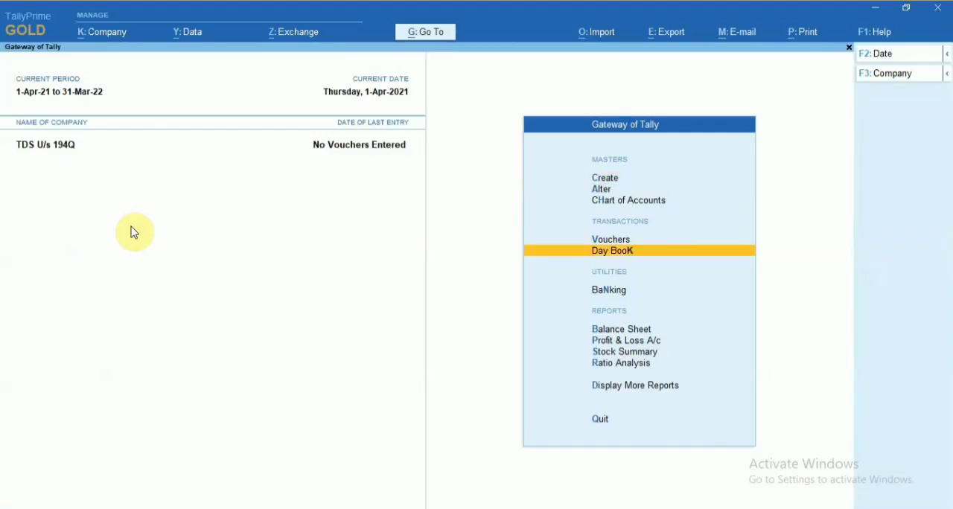
key("Up")
key("Up")
key("Down")
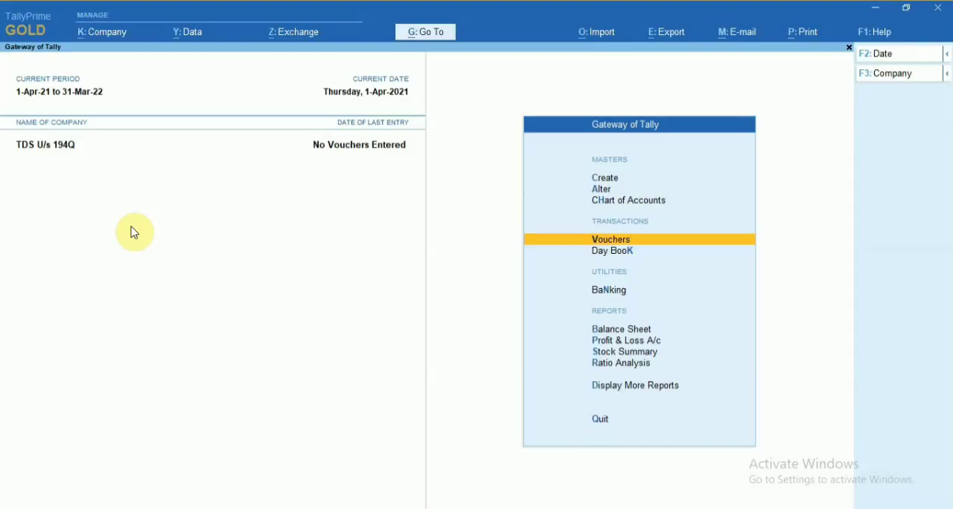
key("Down")
key("Up")
key("Down")
key("Up")
key("Return")
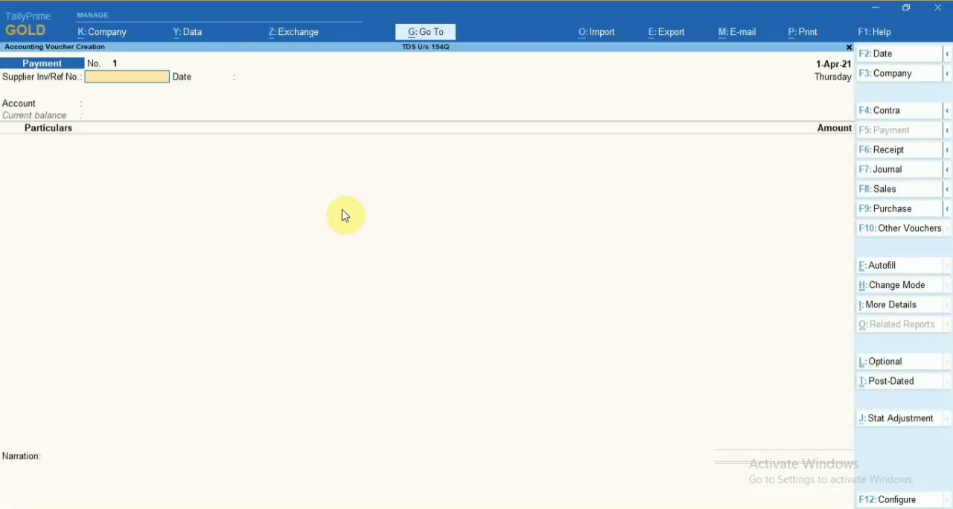
Set the voucher date to 01-07-2021 and switch the voucher type to Purchase.
key("F2")
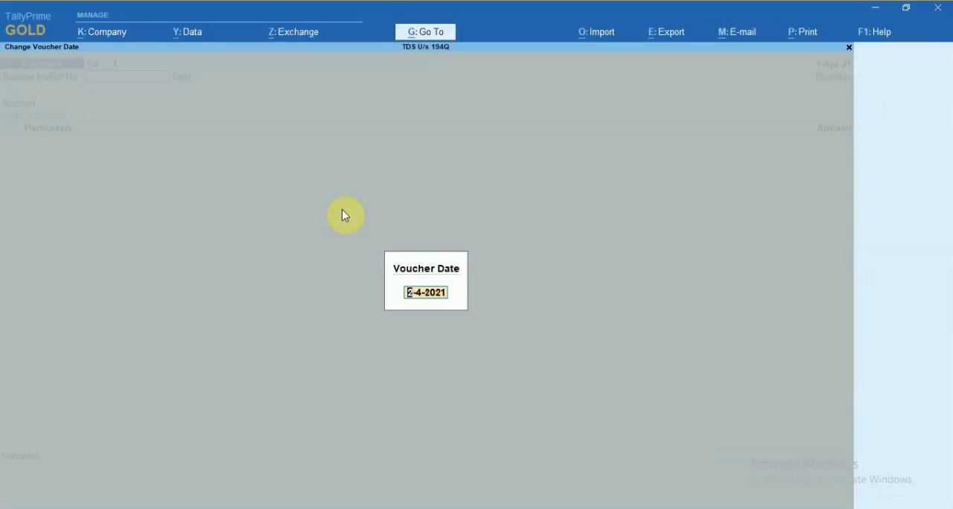
type("01-07-2020")
key("BackSpace")
type("1")
key("Return")
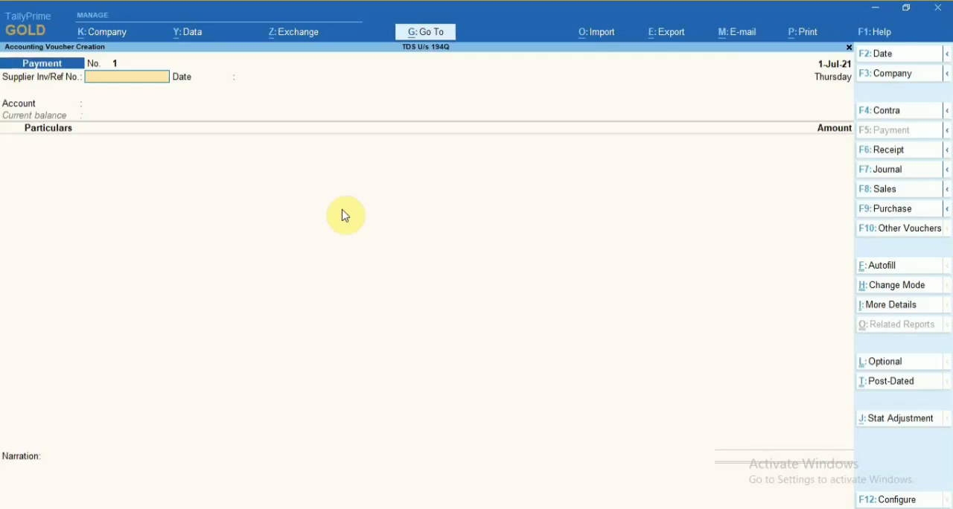
left_click(885, 212)
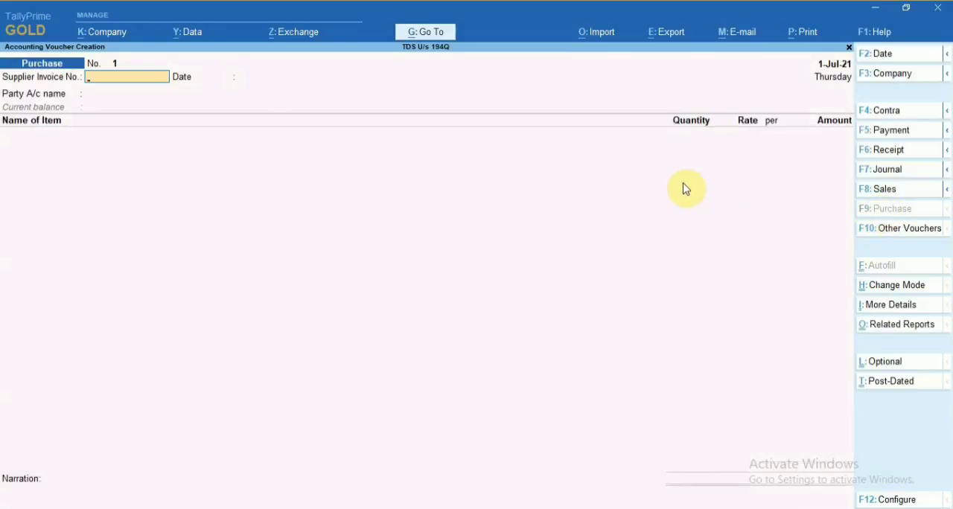
Enter supplier invoice number 001 dated 1-Jul-21, choose Supplier as the party account, and accept the party details.
type("001")
key("Return")
key("Return")
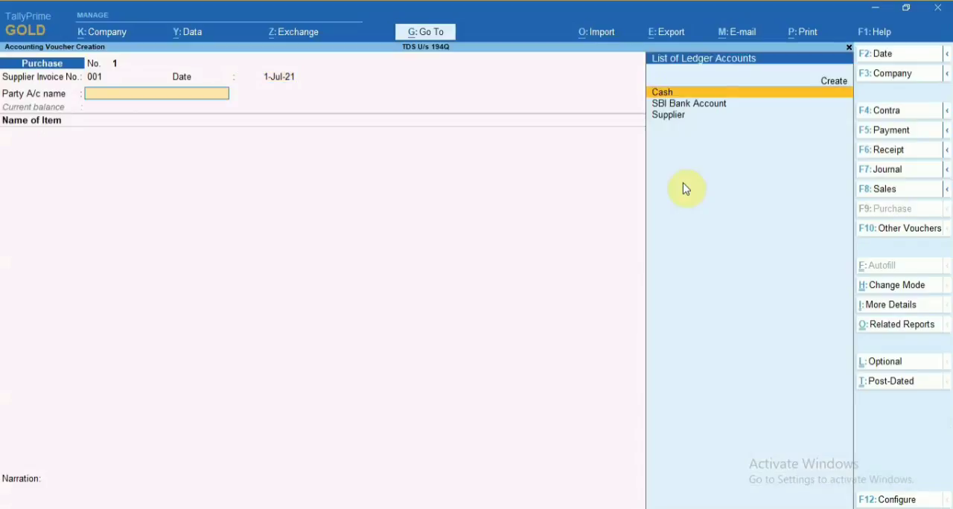
key("Down")
key("Down")
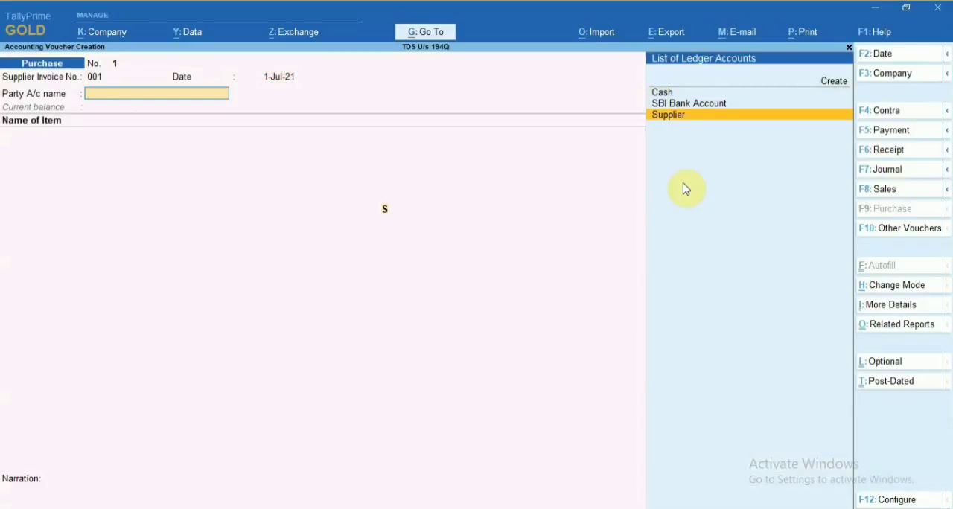
key("Return")
key("ctrl+a")
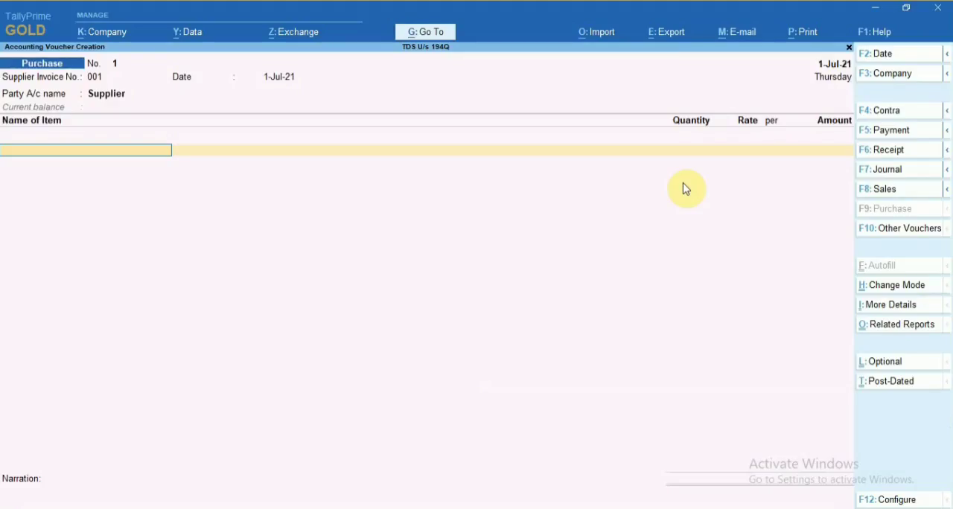
Add the stock item Goods to the purchase voucher with a quantity of 10,000 pcs at a rate of 600.
type("Goods")
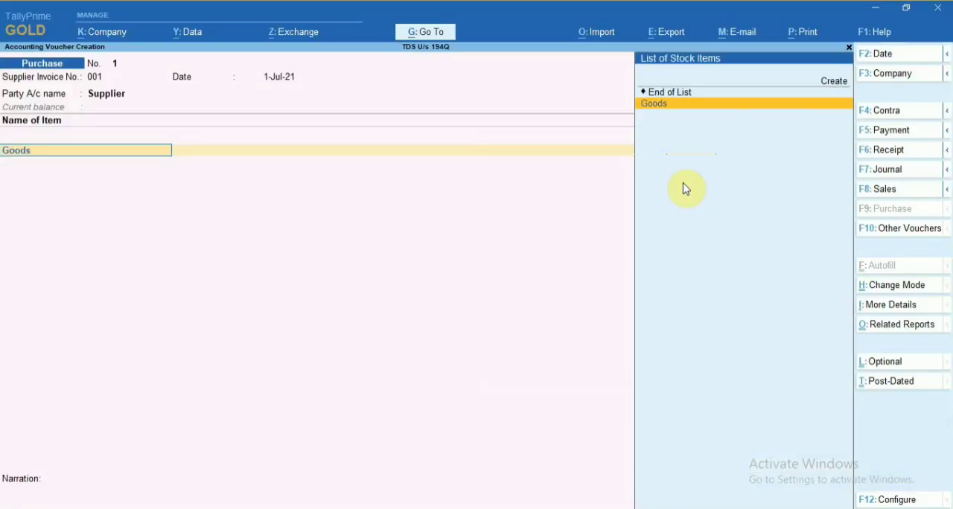
key("Return")
type("10000")
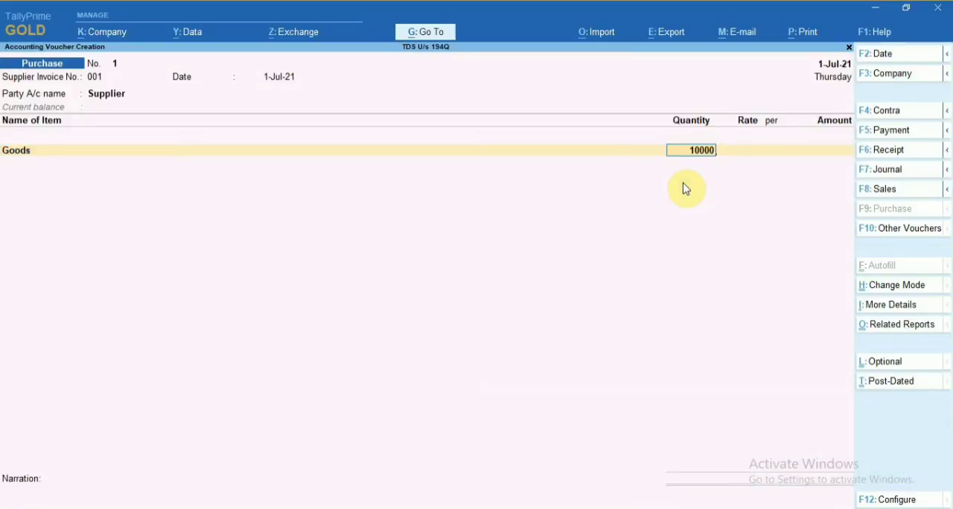
key("Return")
type("600")
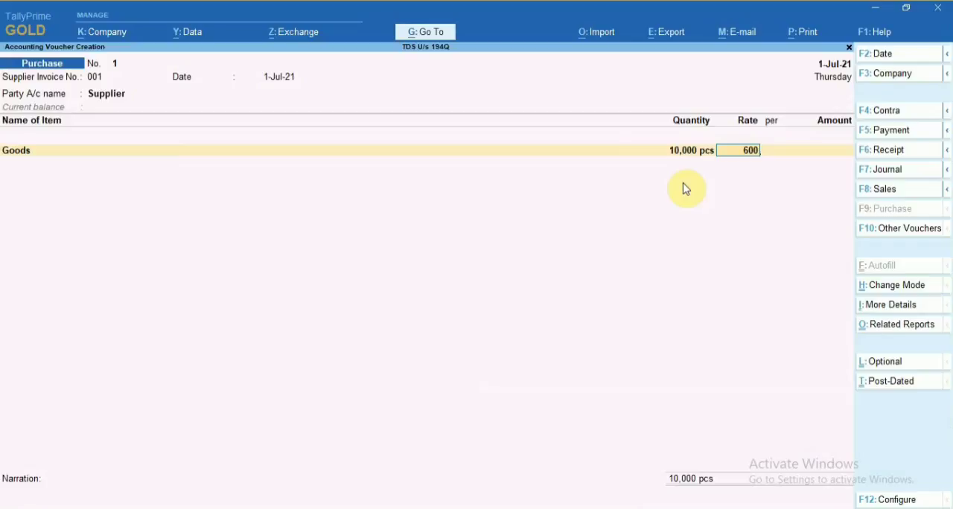
key("Return")
key("Return")
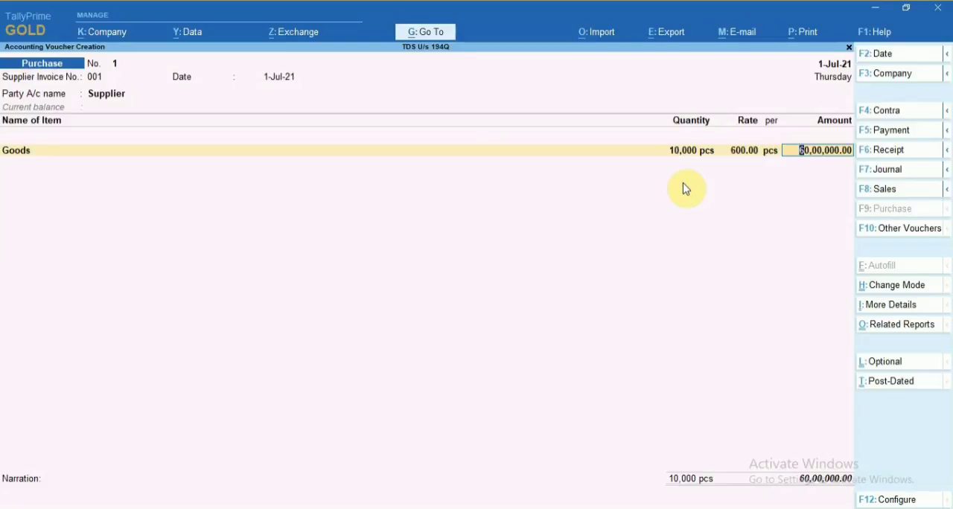
Allocate the Goods line to the Purchase of Goods ledger and set its TDS on Purchase of Goods assessable value to 10,00,000.
key("Return")
type("Pu")
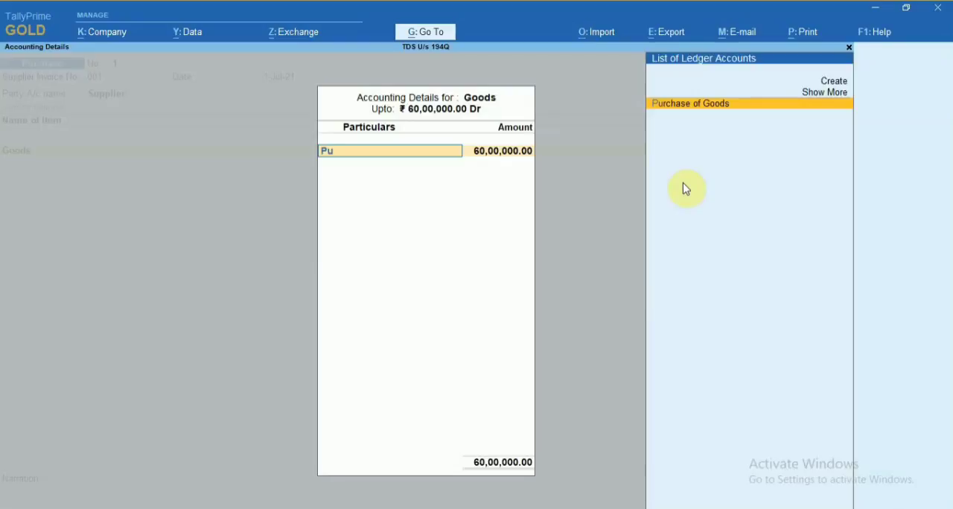
key("Return")
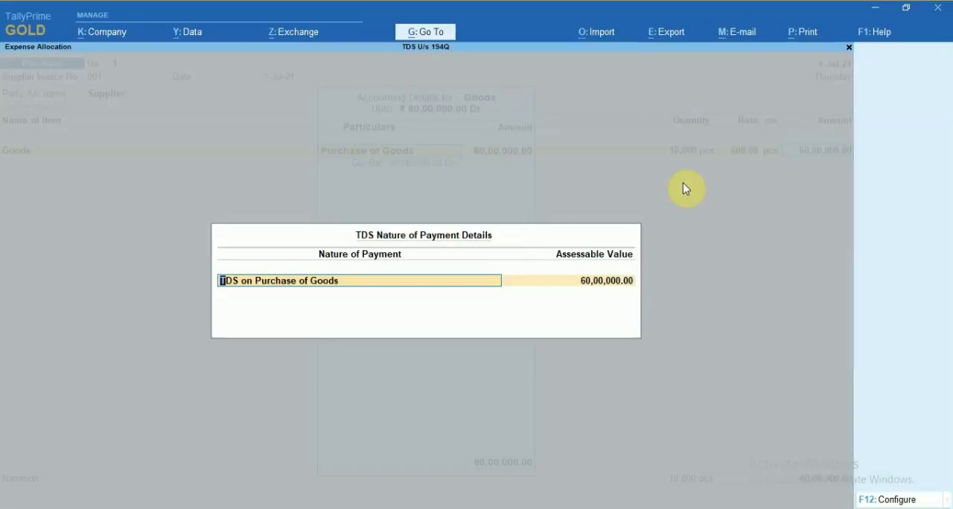
key("Return")
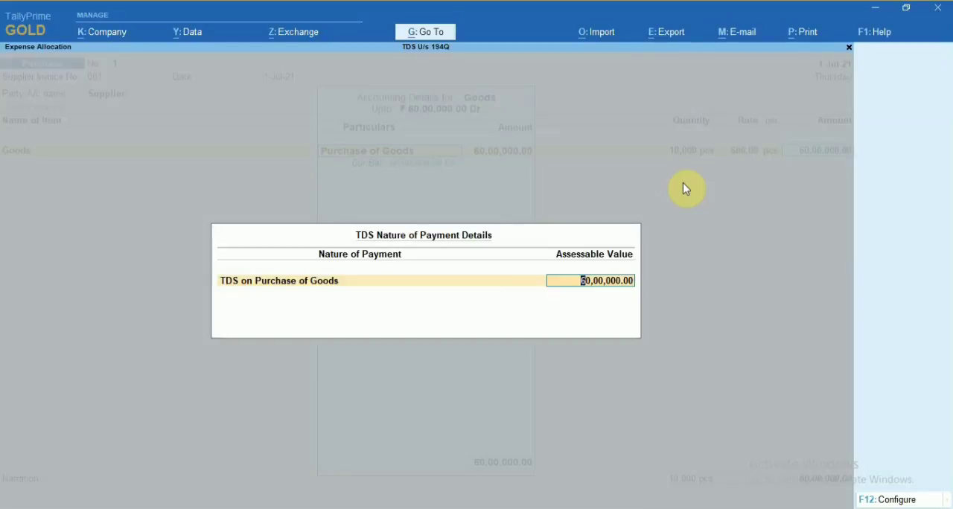
type("1000000")
key("Return")
key("Return")
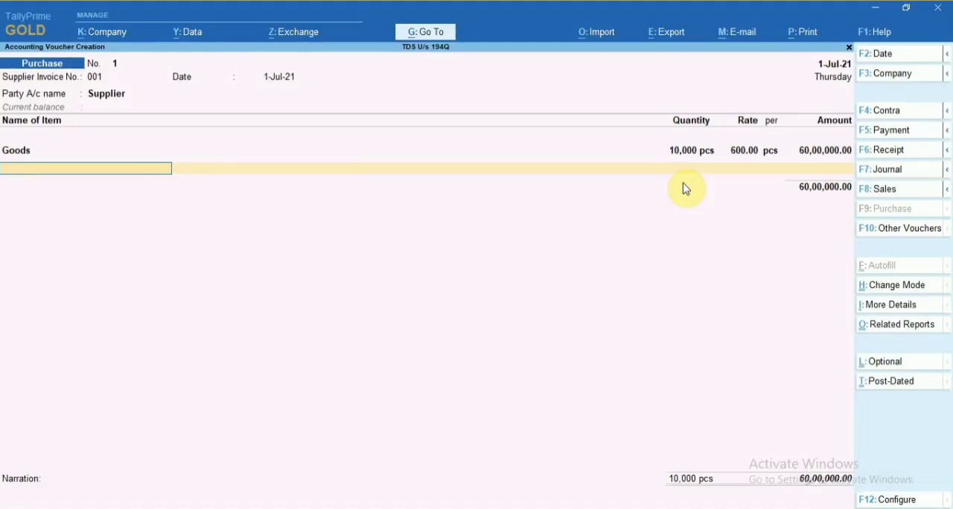
Add the CGST ledger to the purchase voucher, keeping TDS on Purchase of Goods with an assessable value of 5,40,000.
type("cg")
key("Return")
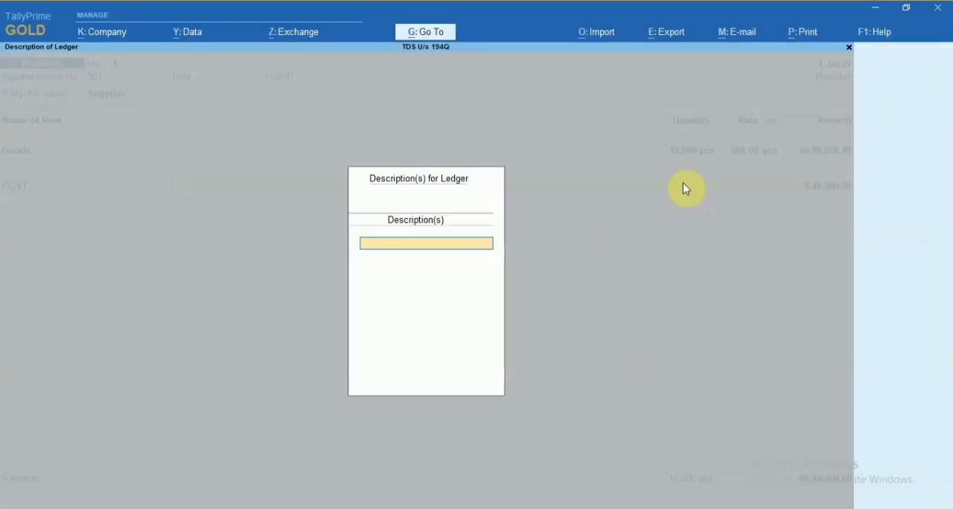
key("Return")
key("Return")
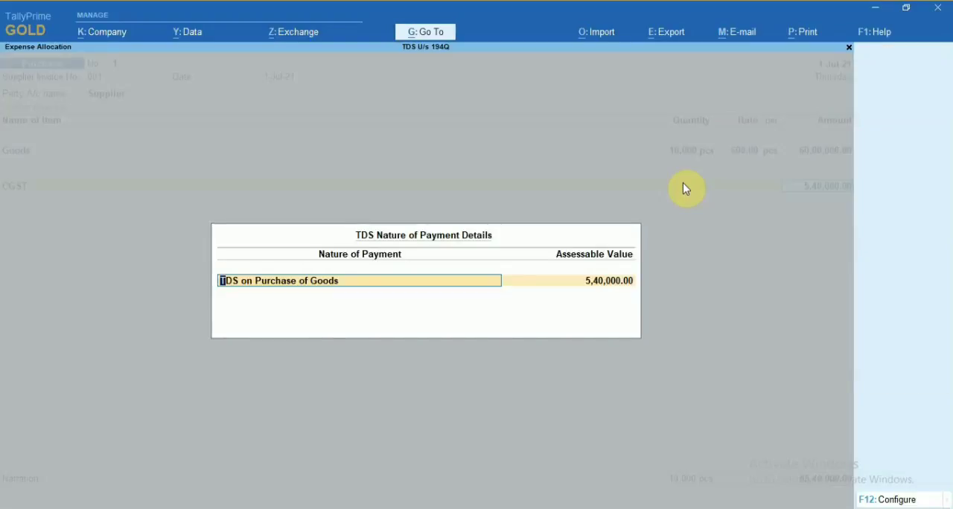
key("Return")
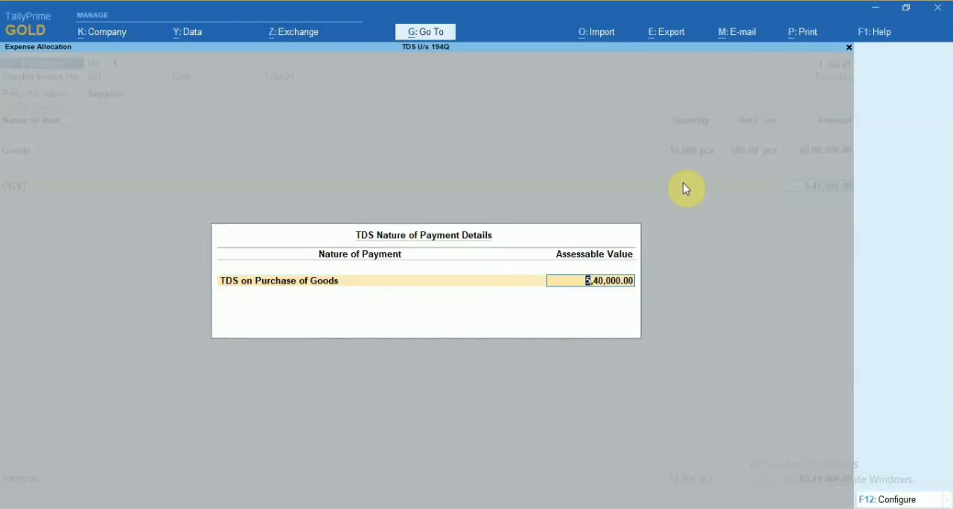
key("Return")
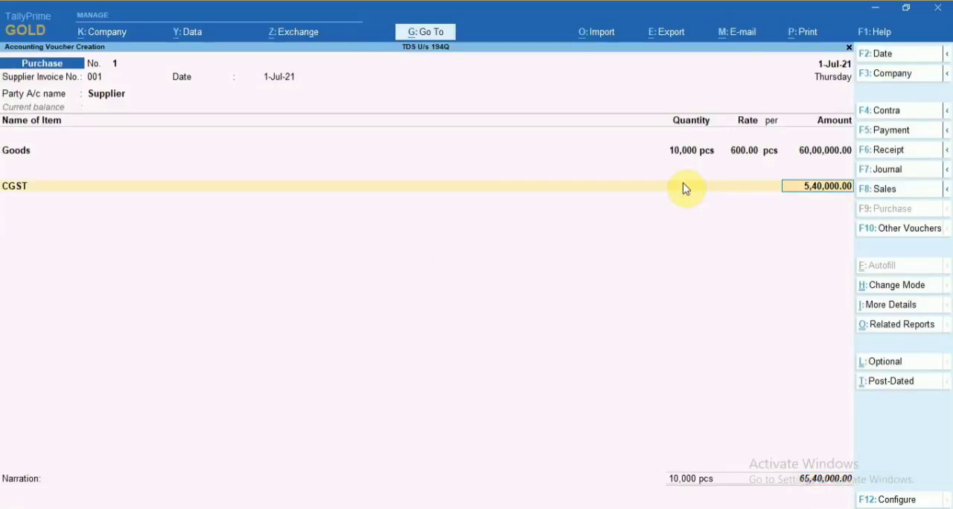
key("Return")
key("Return")
Add the SGST ledger with TDS on Purchase of Goods at an assessable value of 5,40,000 and end the ledger list.
key("Return")
type("S")
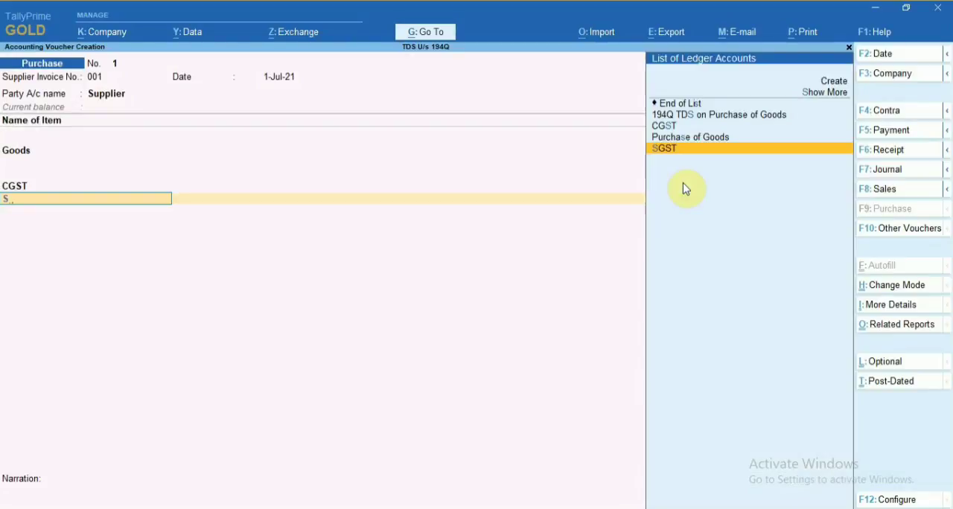
type("gst")
key("Return")
key("Return")
key("Return")
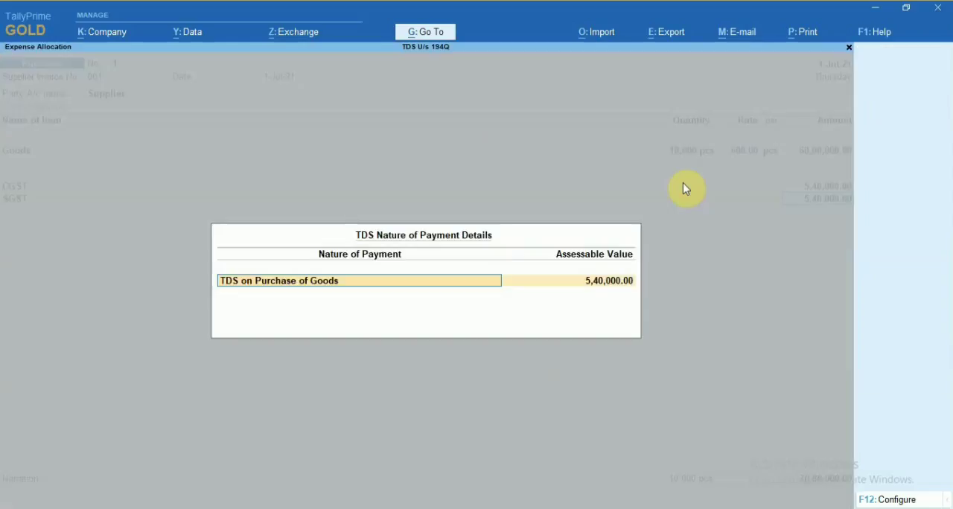
key("Return")
key("Return")
Record the Supplier bill as a New Ref, leave the narration blank, and accept the voucher with its tax conflicts.
key("Return")
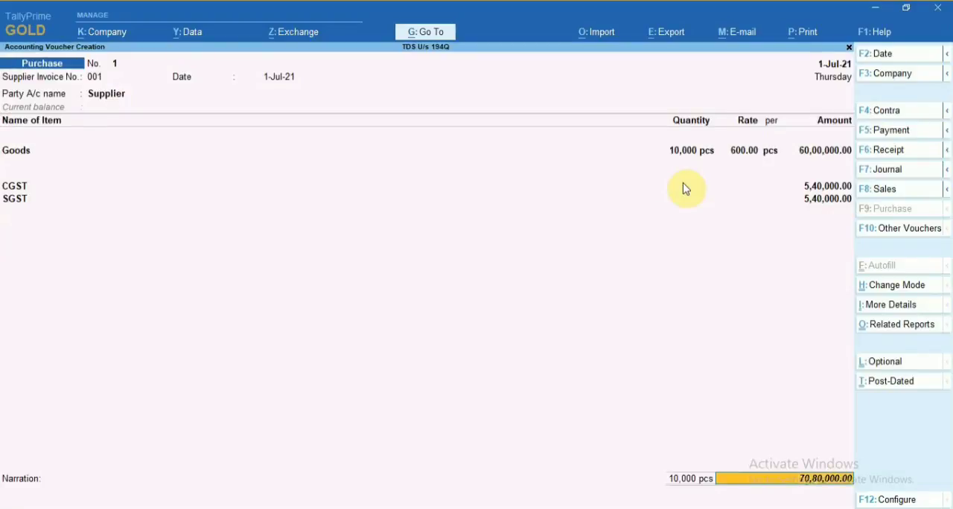
key("Return")
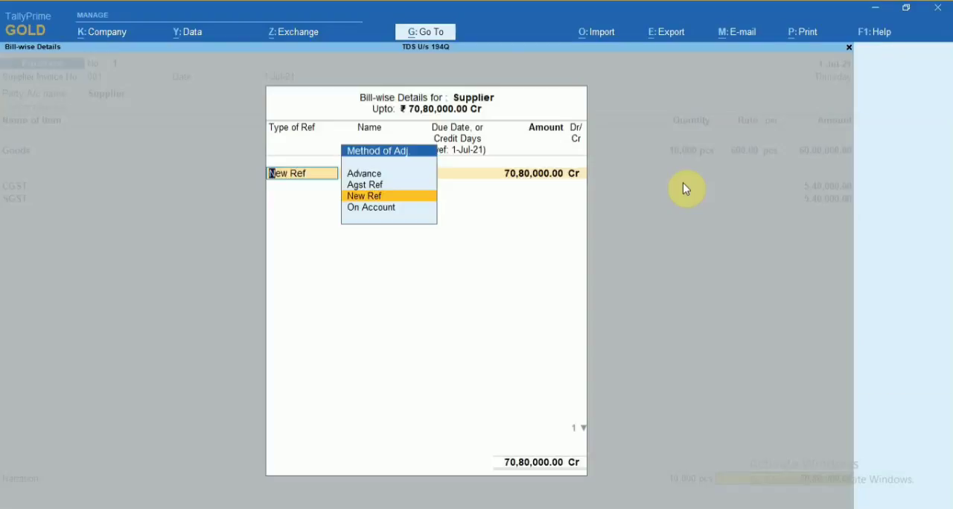
key("Return")
key("Return")
key("Return")
key("Return")
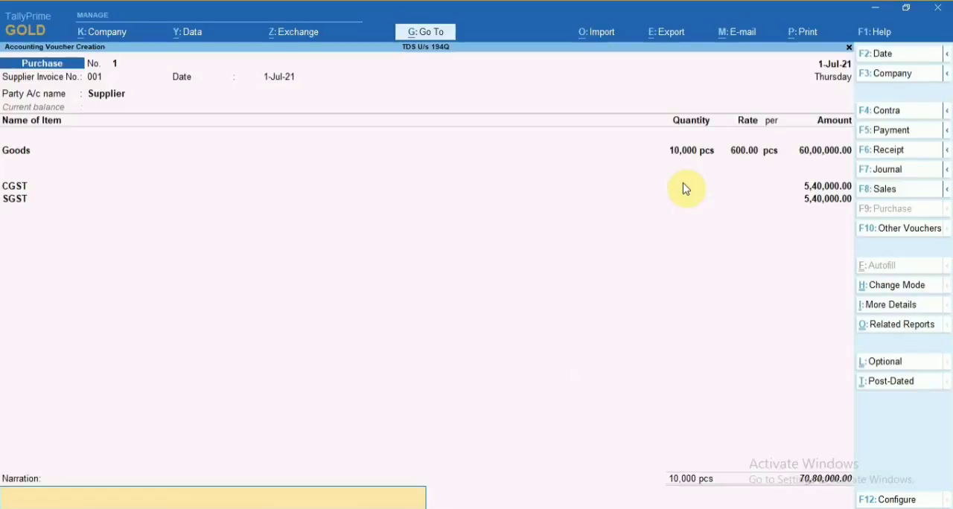
key("Return")
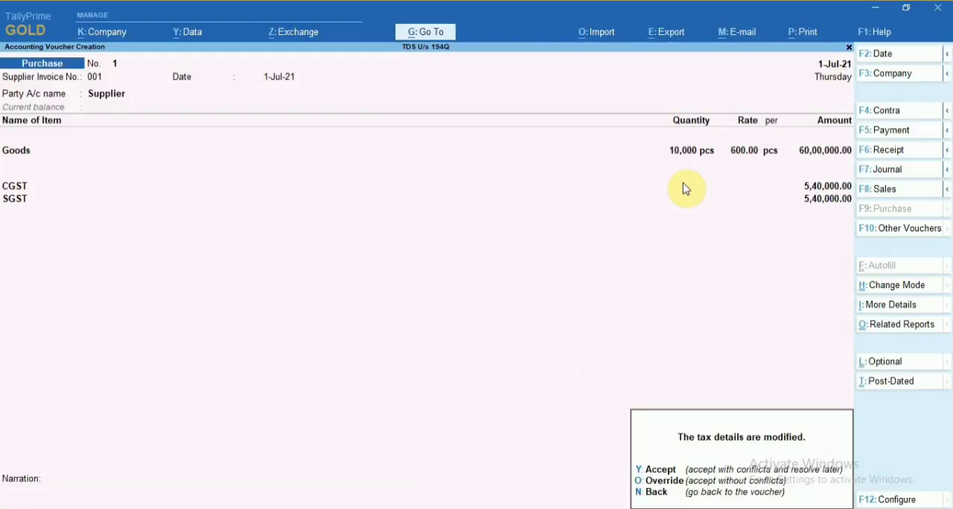
key("y")
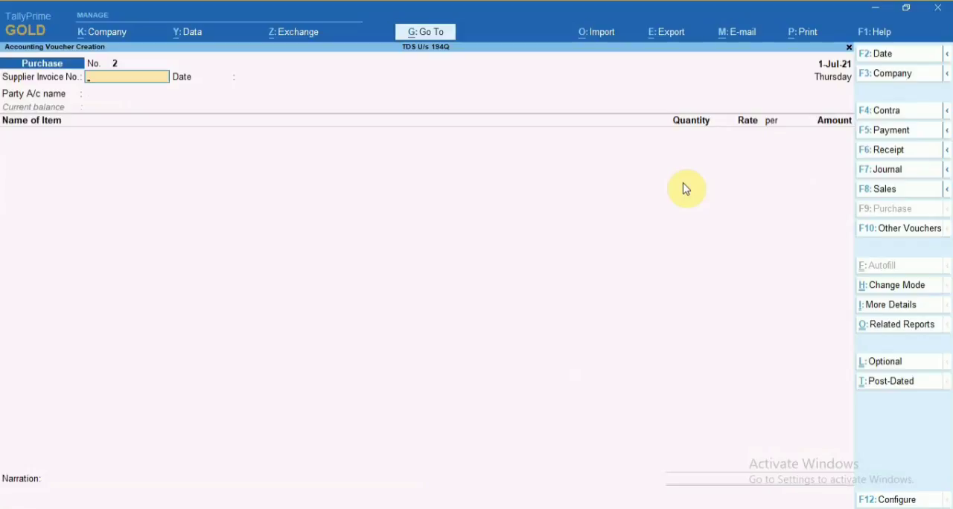
Set the date of the second purchase voucher to 02-07-2021.
key("F2")
type("02-0")
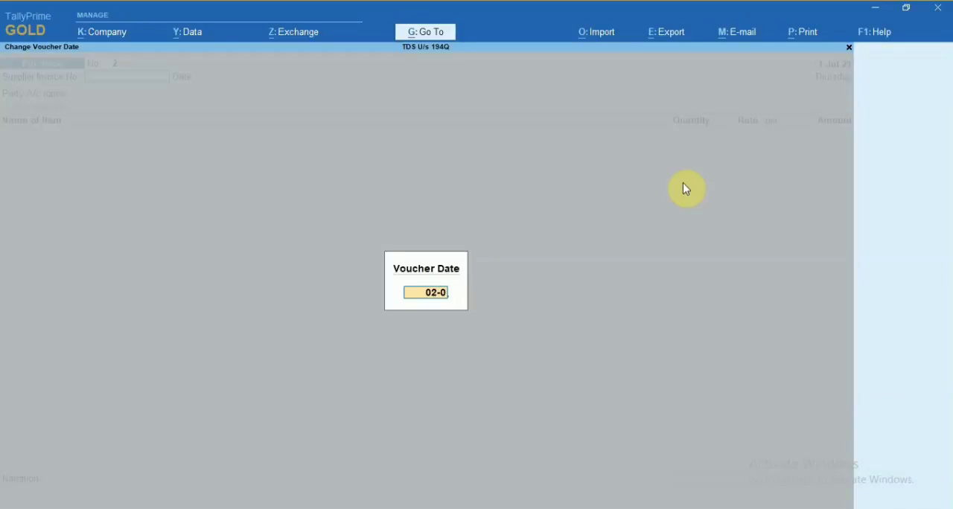
type("7-2021")
key("Return")
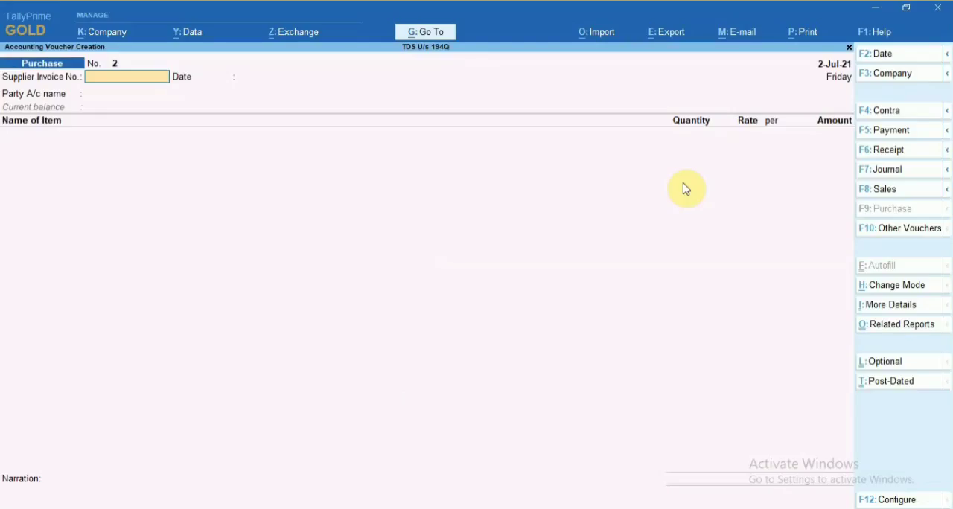
Enter supplier invoice number 002 dated 2-Jul-21, choose Supplier as the party account, and accept the party details.
type("002")
key("Return")
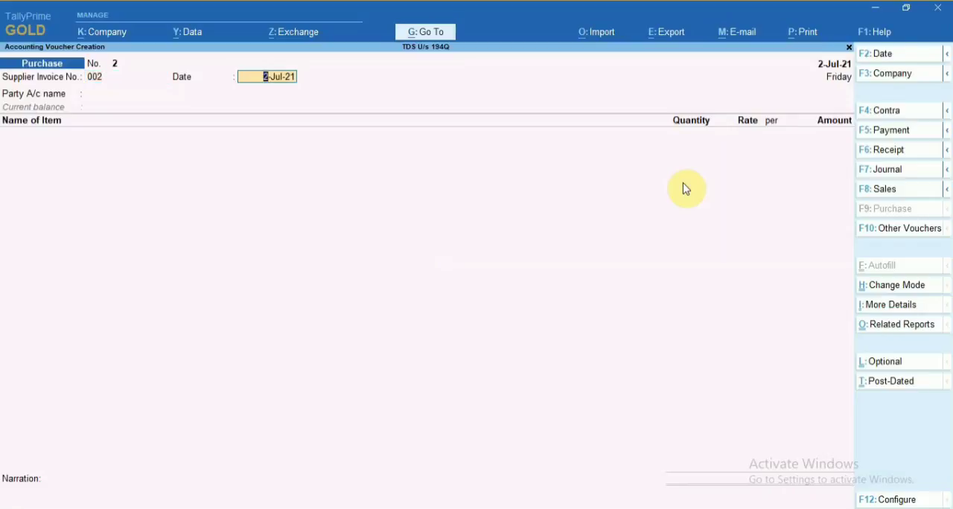
key("Return")
key("Down")
key("Down")
key("Return")
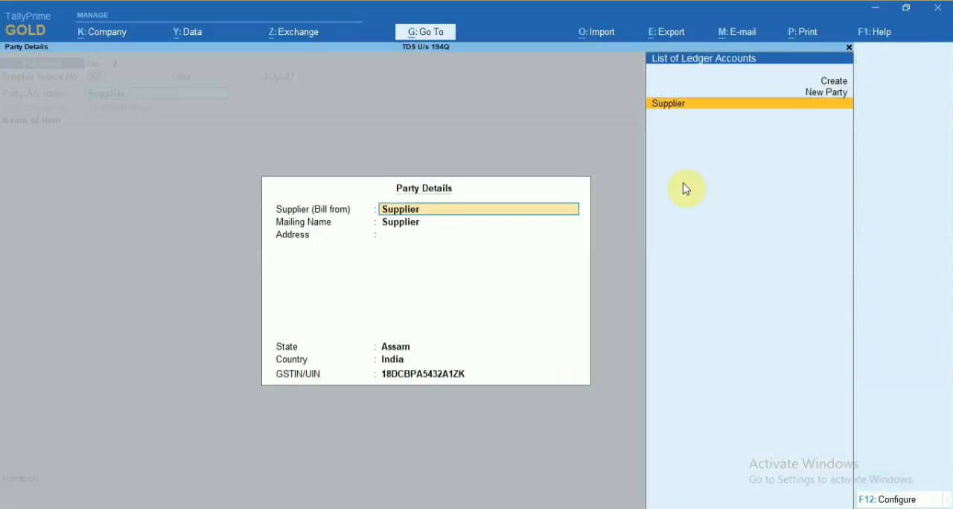
key("ctrl+a")
Add the stock item Goods with a quantity of 5,000 pcs at a rate of 600 per pcs.
type("Goods")
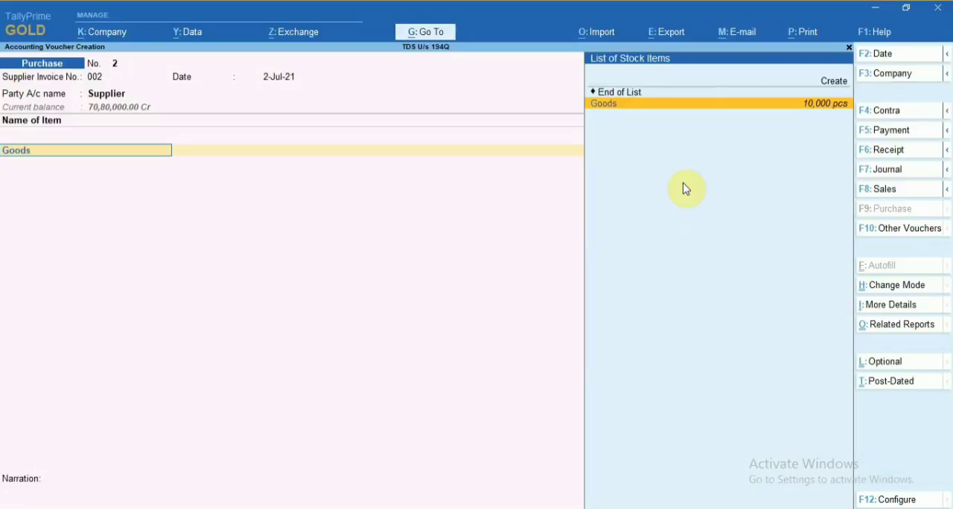
key("Return")
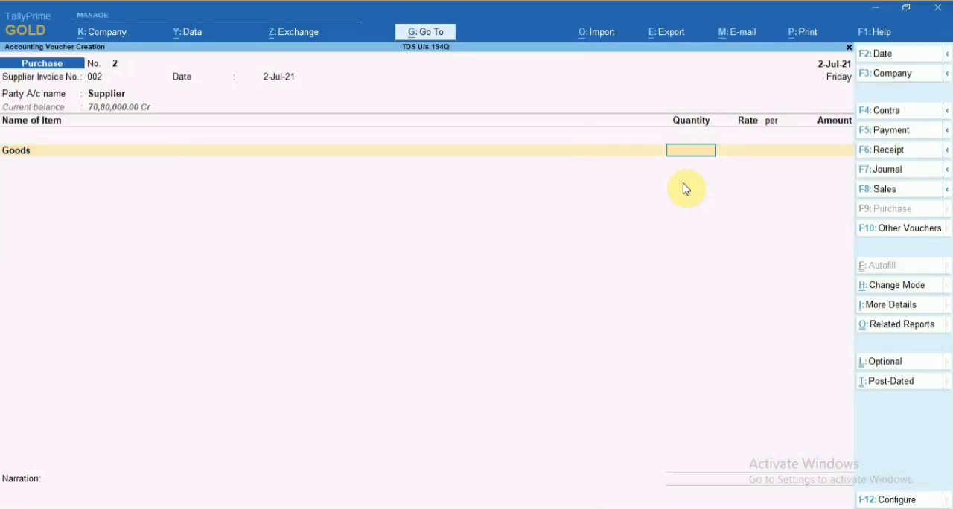
type("5,00")
type("00")
key("Return")
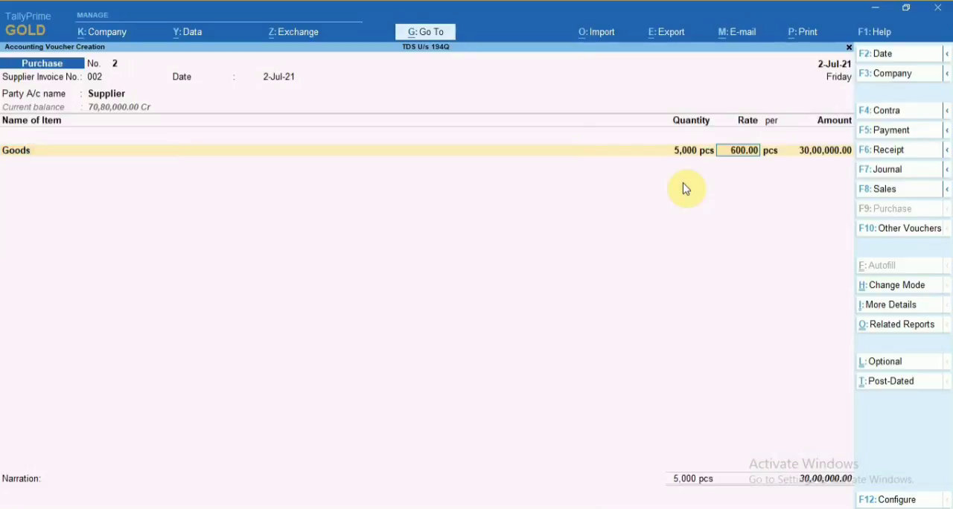
key("Return")
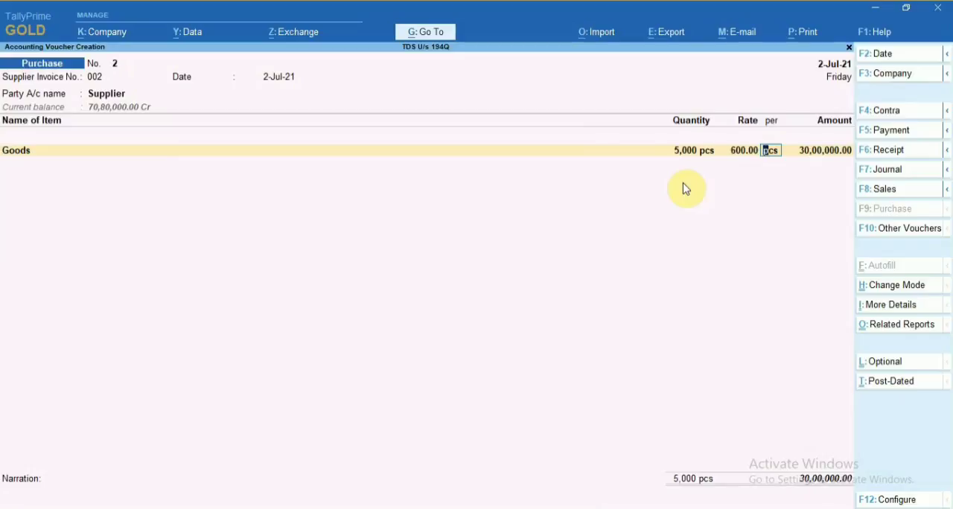
key("Return")
key("Return")
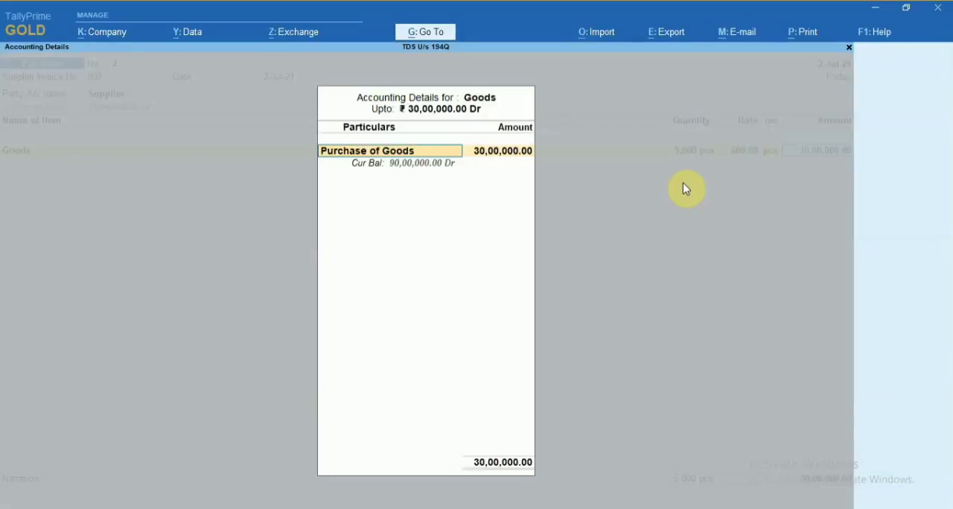
Allocate Goods to the Purchase of Goods ledger, keeping 30,00,000 as the TDS assessable value, and end the item list.
key("Return")
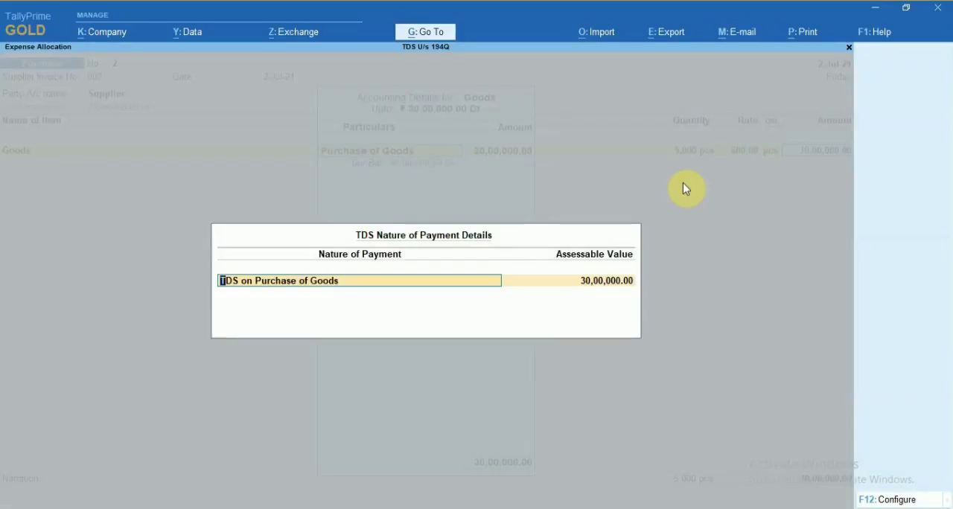
key("Return")
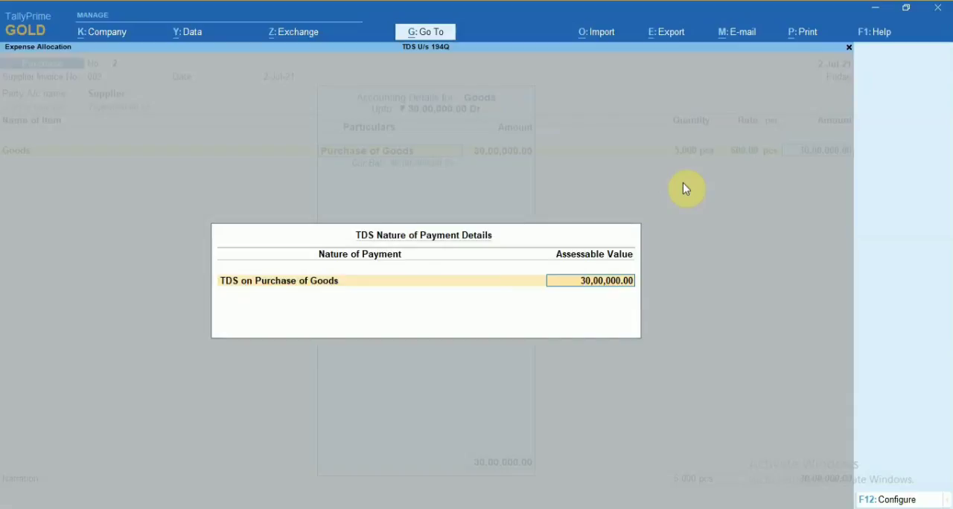
key("Return")
key("Return")
Add the CGST ledger to the second purchase voucher, keeping TDS on Purchase of Goods with an assessable value of 2,70,000.
key("Return")
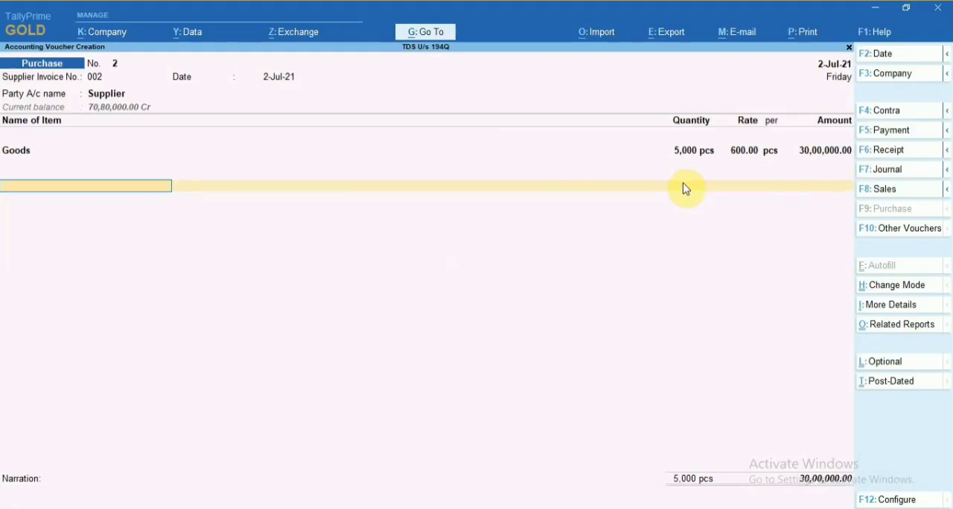
type("cgst")
key("Return")
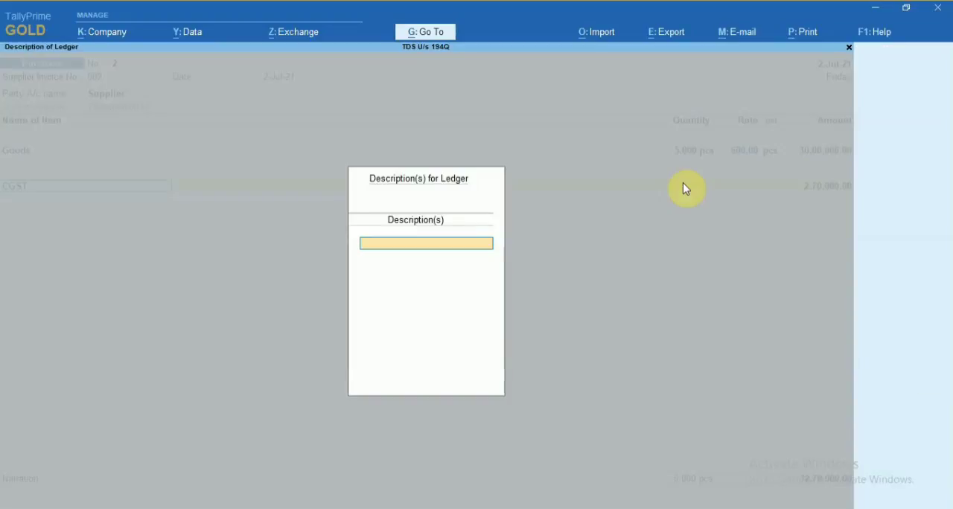
key("Return")
key("Return")
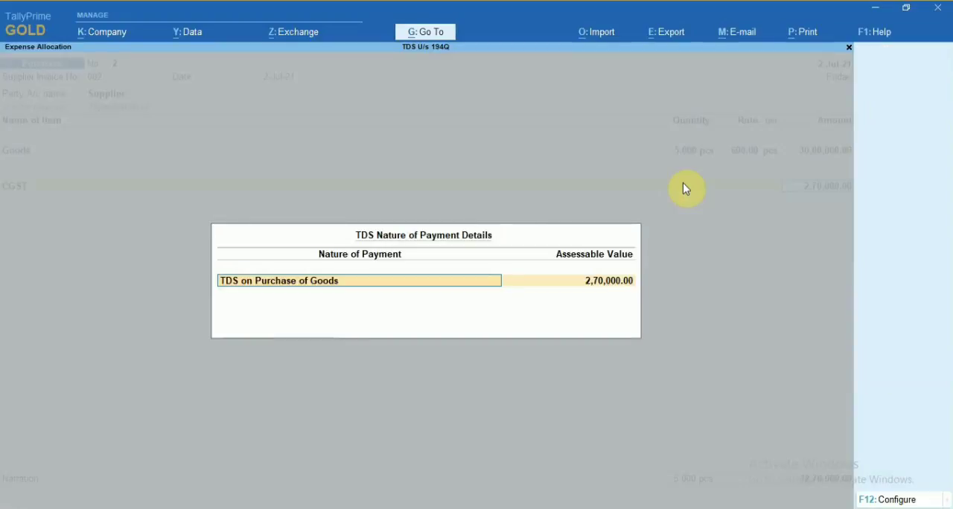
key("Return")
Add the SGST ledger below CGST, keeping TDS on Purchase of Goods with an assessable value of 2,70,000.
type("sgst")
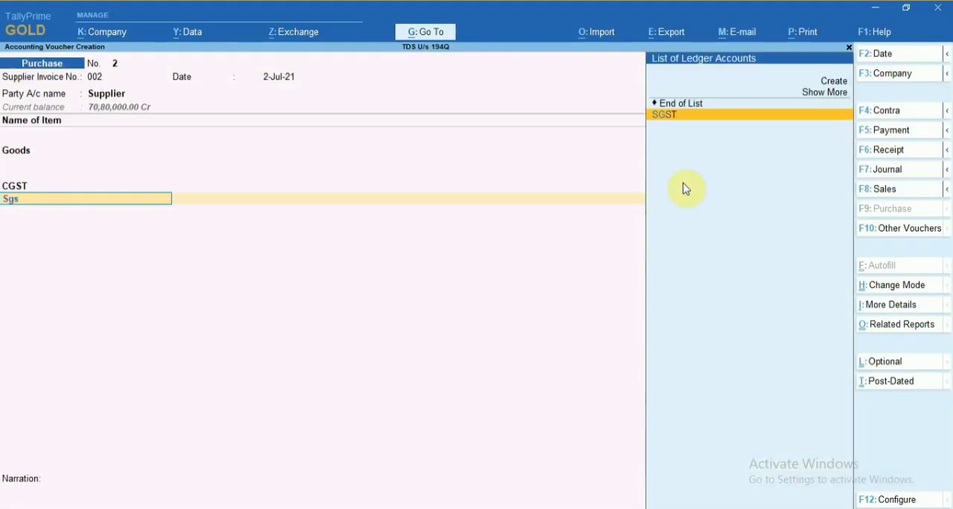
key("Return")
key("Return")
key("Return")
key("Return")
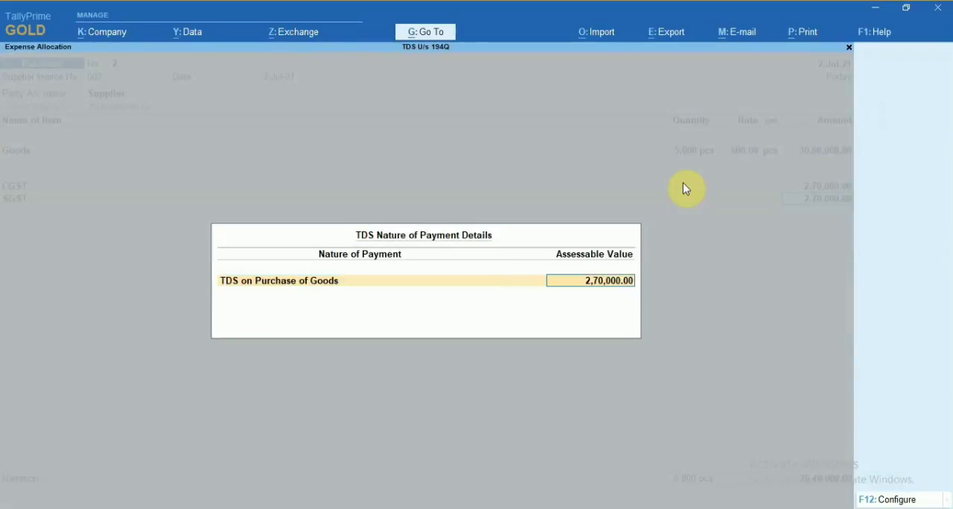
End the ledger list, record the Supplier bill as New Ref 002 for 35,40,000 Cr, and leave the narration blank.
key("Return")
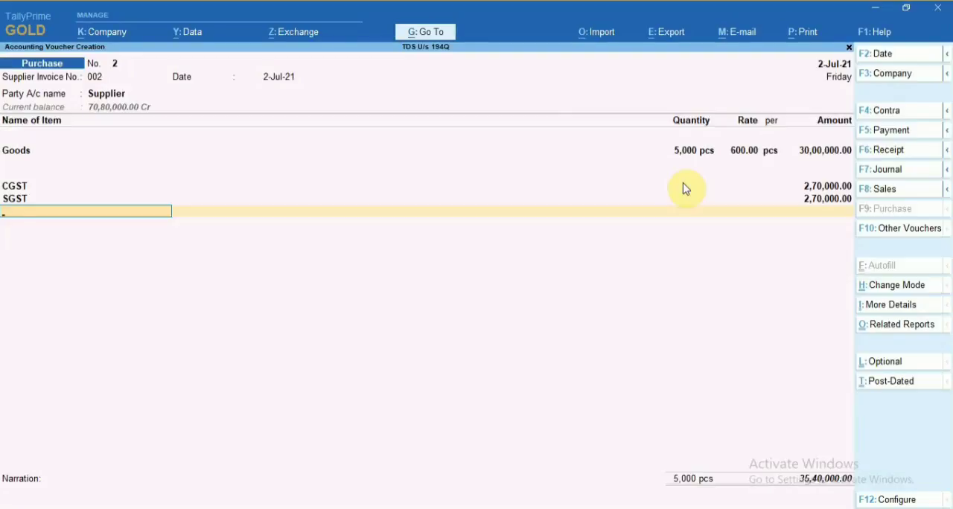
key("Return")
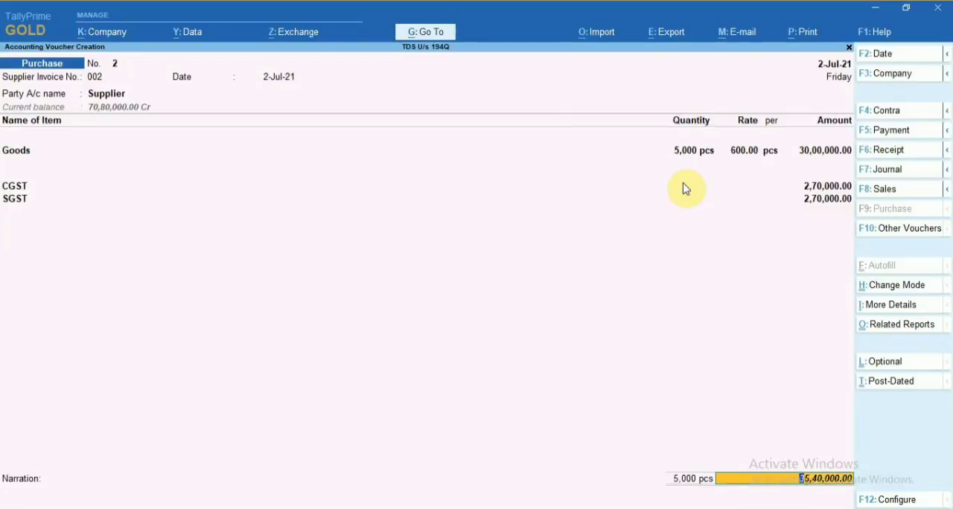
key("Return")
key("Return")
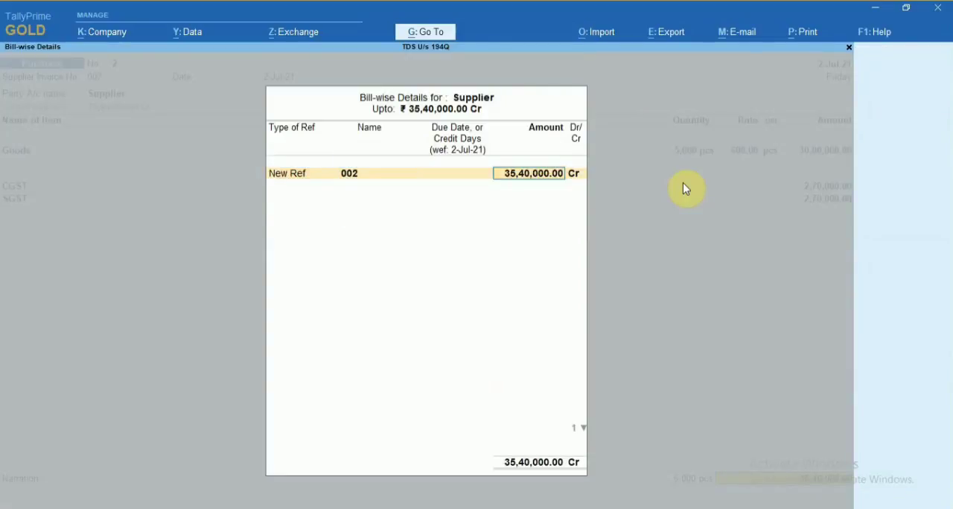
key("Return")
key("Return")
Save the second purchase voucher and leave voucher entry.
key("Return")
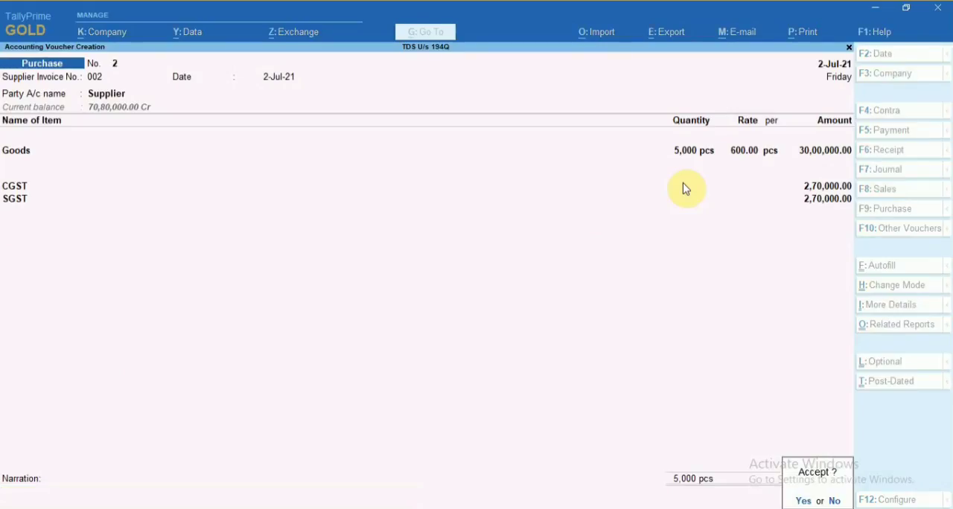
key("Return")
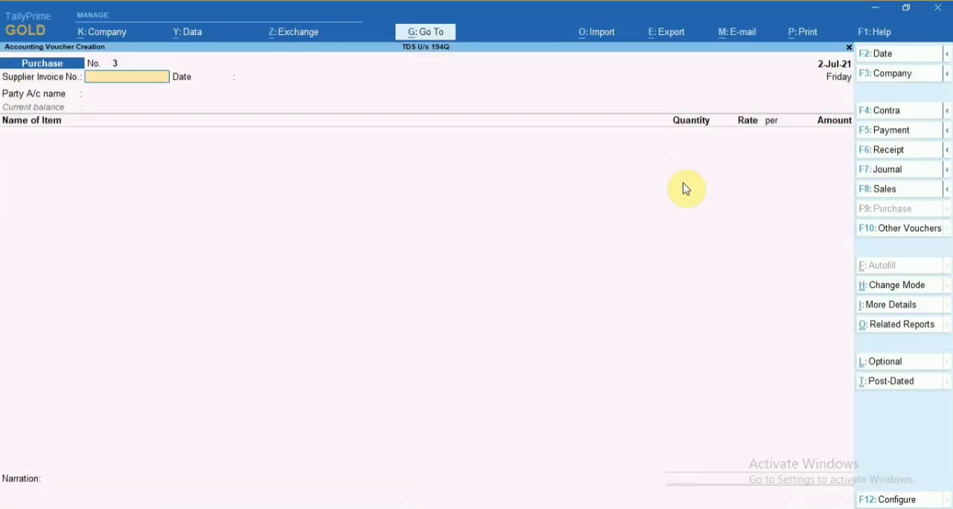
key("Escape")
key("Return")
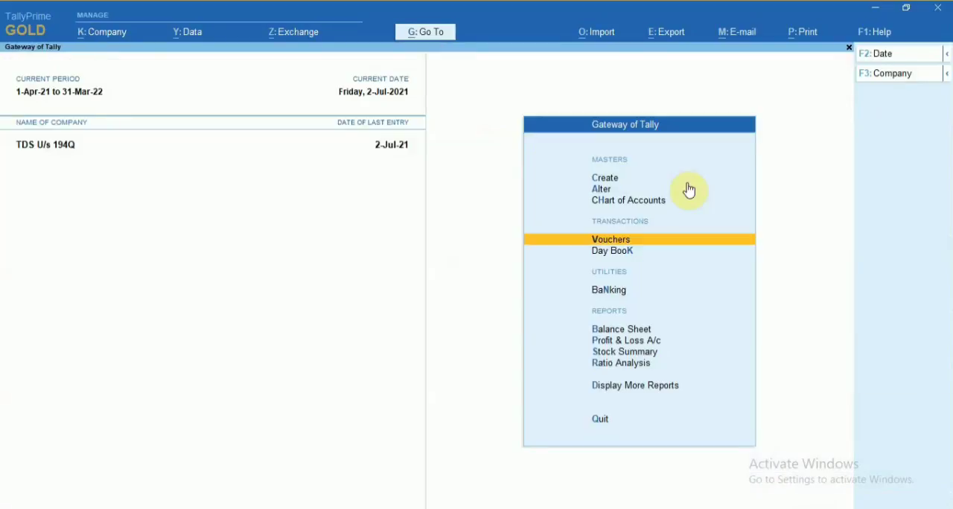
Open the Form 26Q report from the statutory TDS reports.
key("Down")
key("Down")
key("Up")
key("Up")
key("Down")
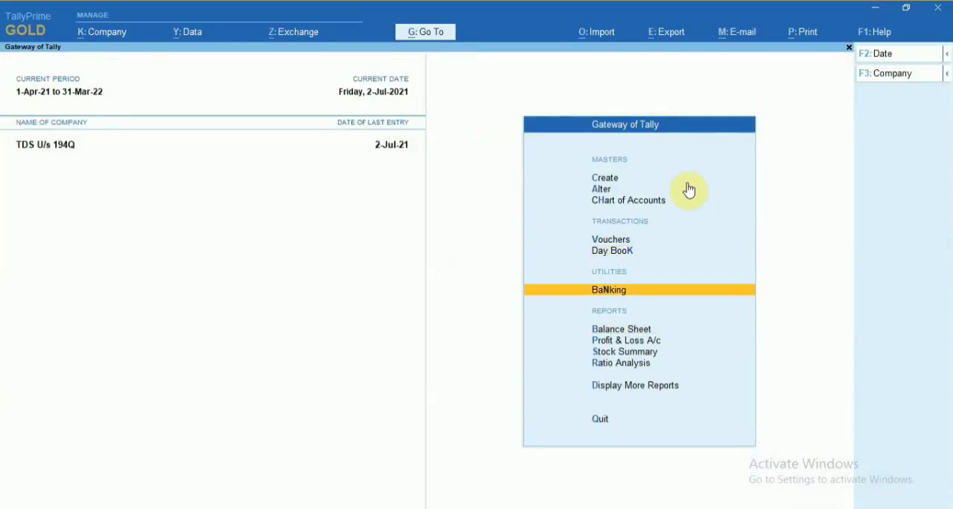
key("Up")
key("Up")
key("Up")
key("Down")
key("Down")
key("Down")
key("Down")
key("Down")
key("Down")
key("Down")
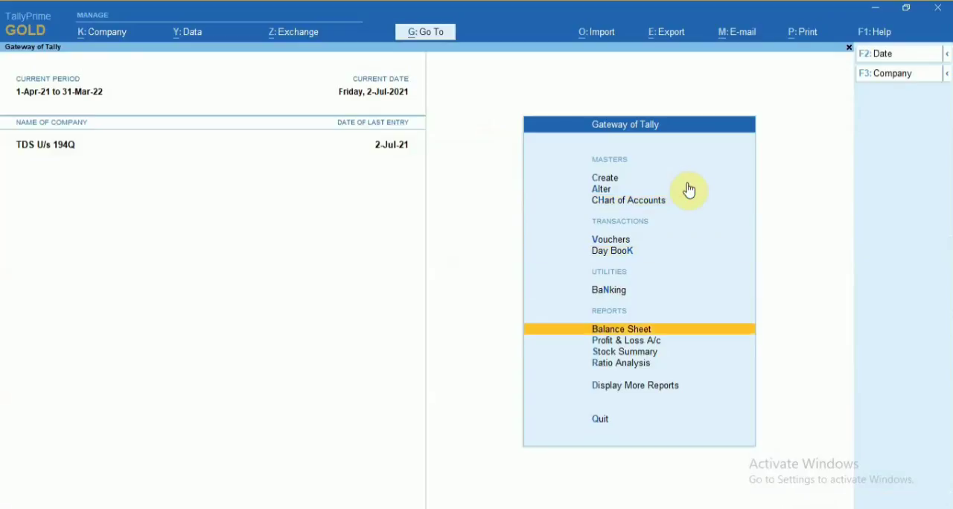
key("Down")
key("Return")
key("Down")
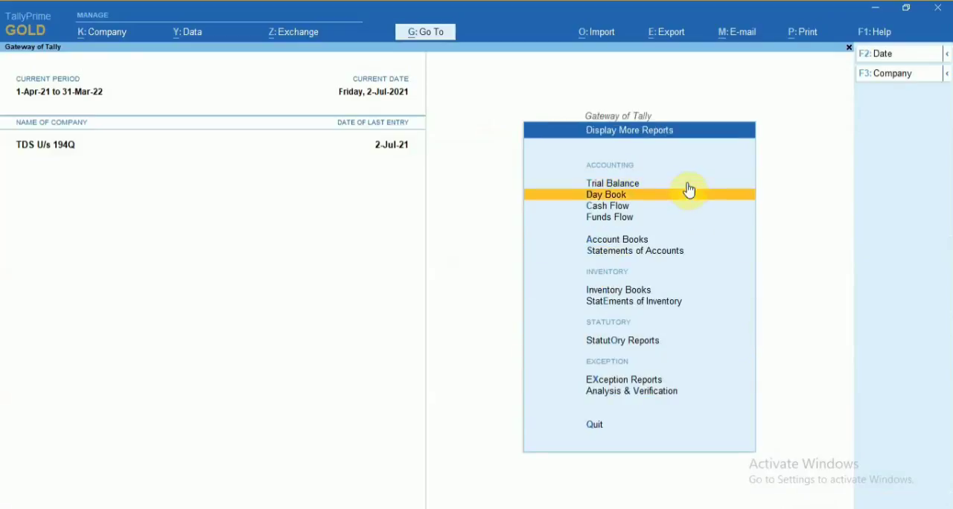
key("Down")
key("Down")
key("Down")
key("Down")
key("Down")
key("Down")
key("Down")
key("Return")
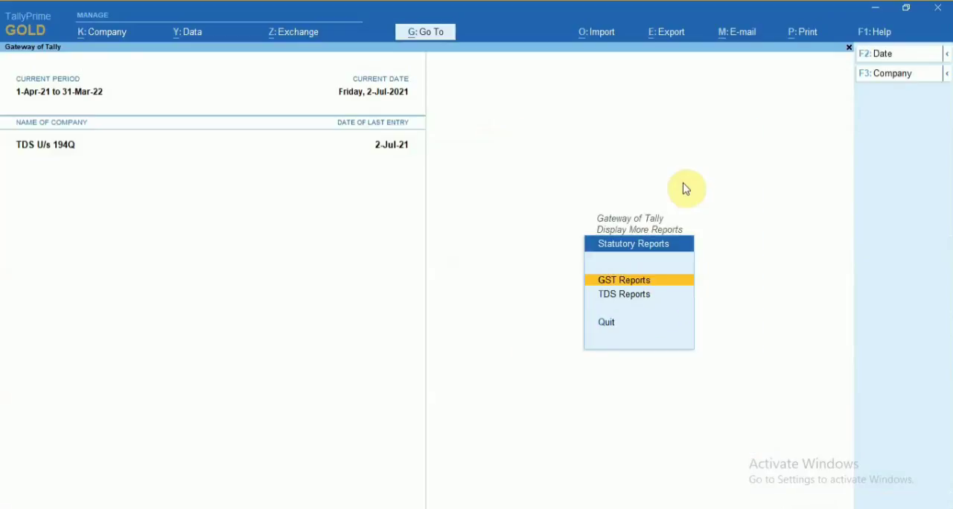
key("Down")
key("Return")
key("Down")
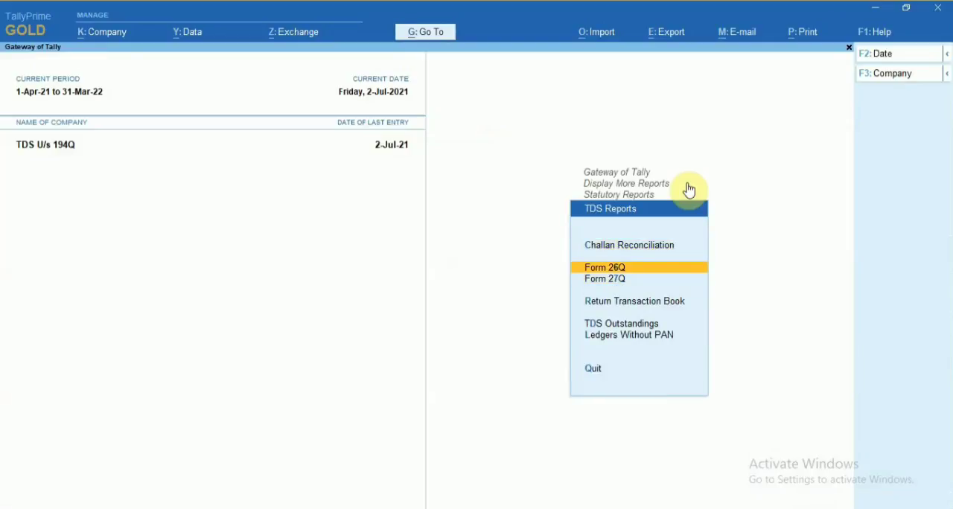
key("Return")
Examine the assessable value, tax deductable and balance deductable for Deduction at Normal Rate in Form 26Q.
key("Down")
key("Down")
key("Down")
key("Down")
key("Down")
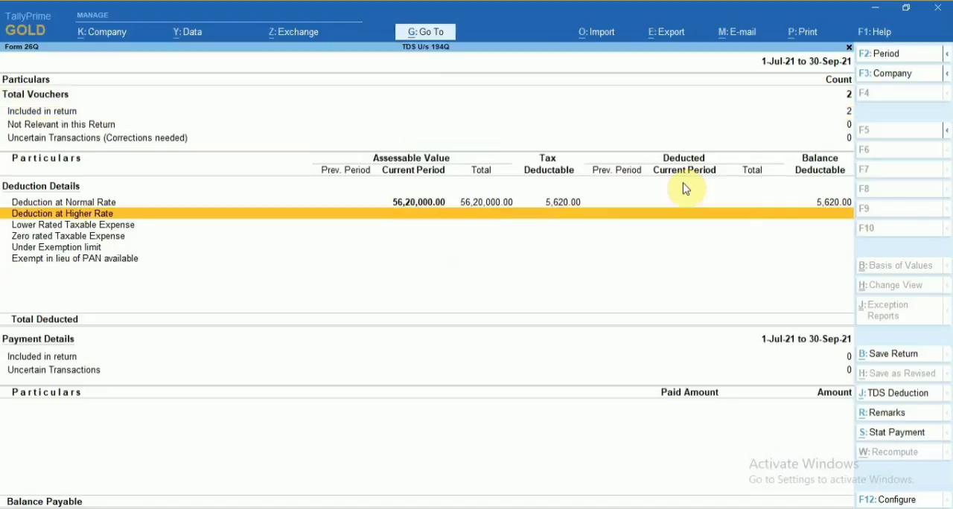
key("Up")
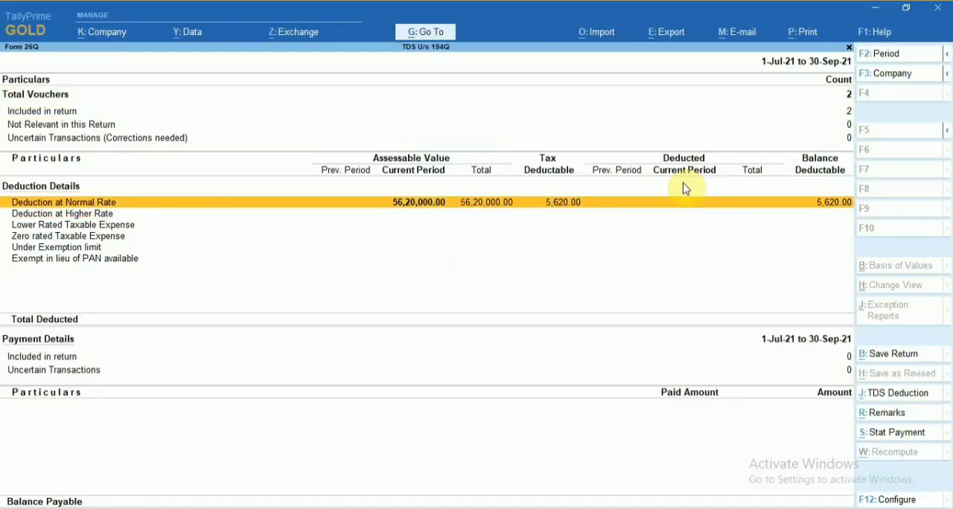
key("Down")
key("Up")
key("Down")
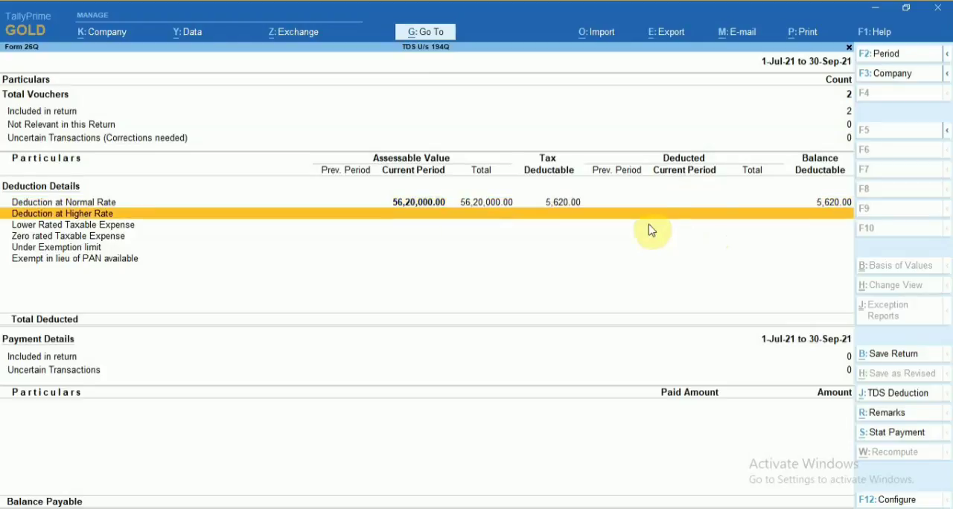
key("Up")
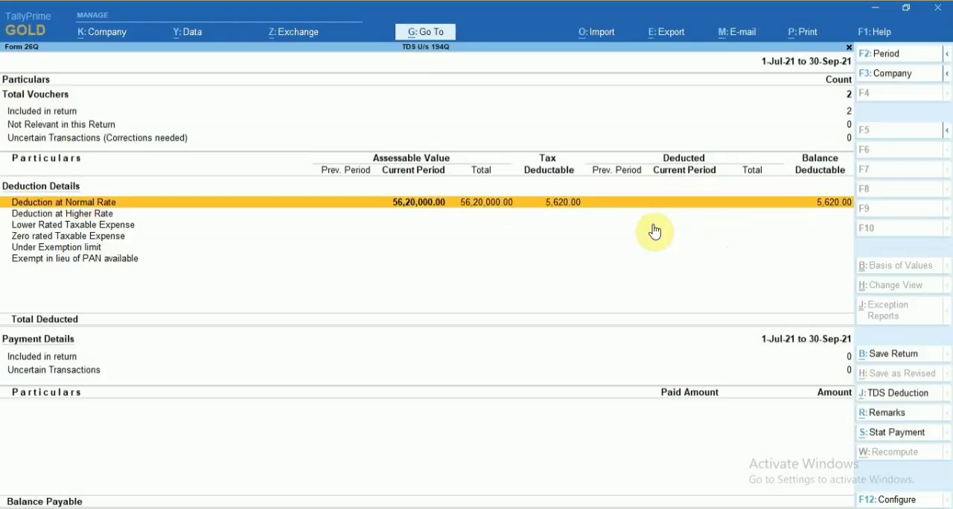
Create a TDS deduction for Supplier till 2-Jul-21 with nature TDS on Purchase of Goods and duty ledger 194Q TDS on Purchase of Goods.
left_click(889, 395)
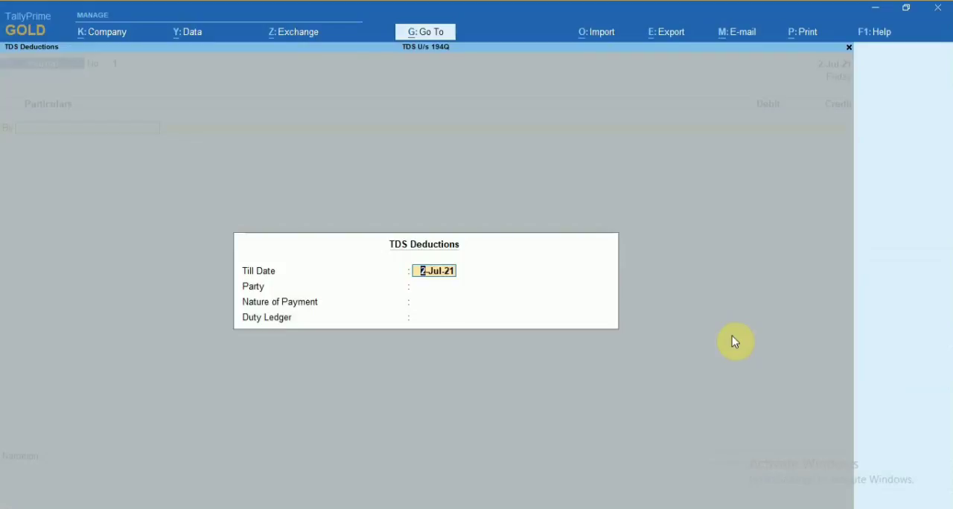
key("Return")
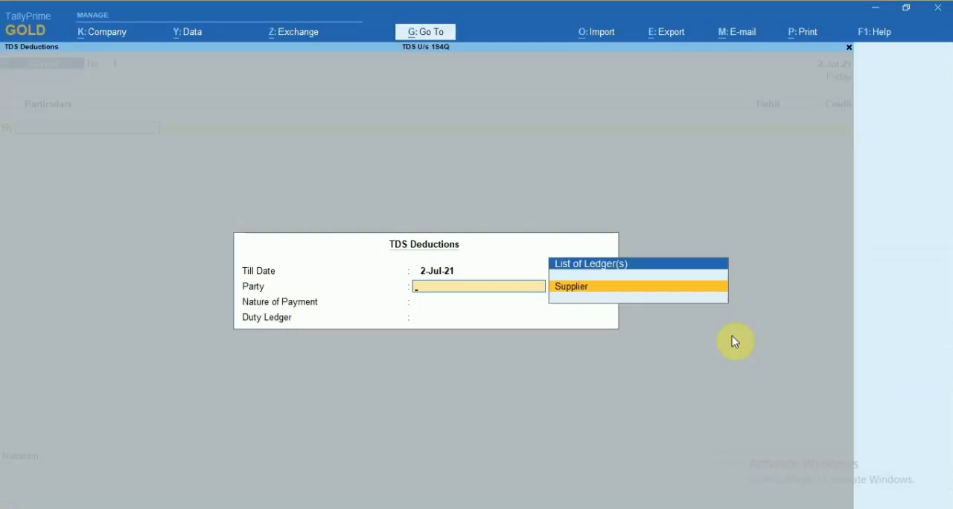
key("Return")
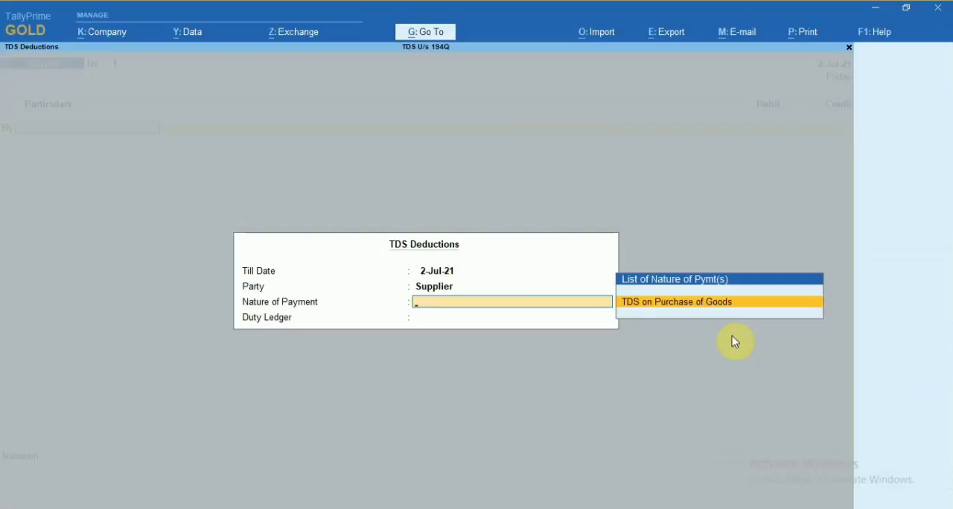
key("Return")
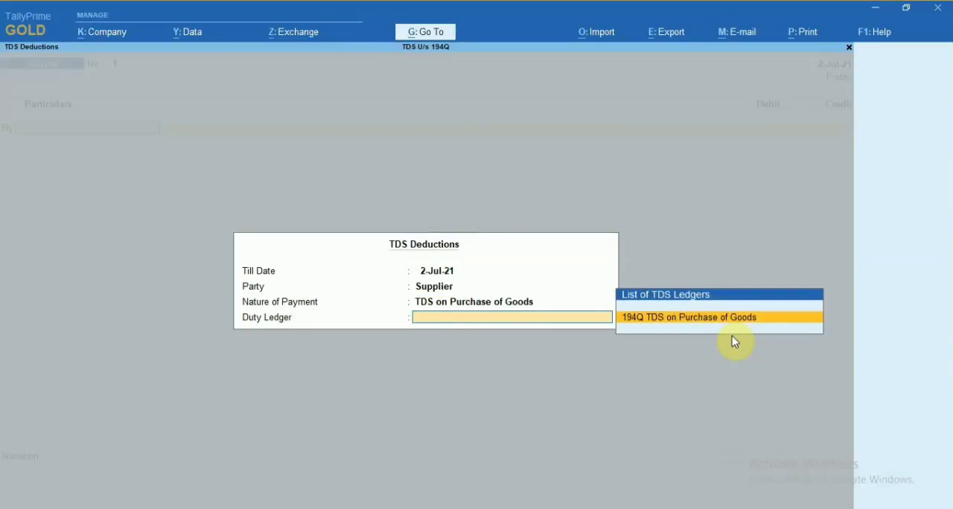
key("Return")
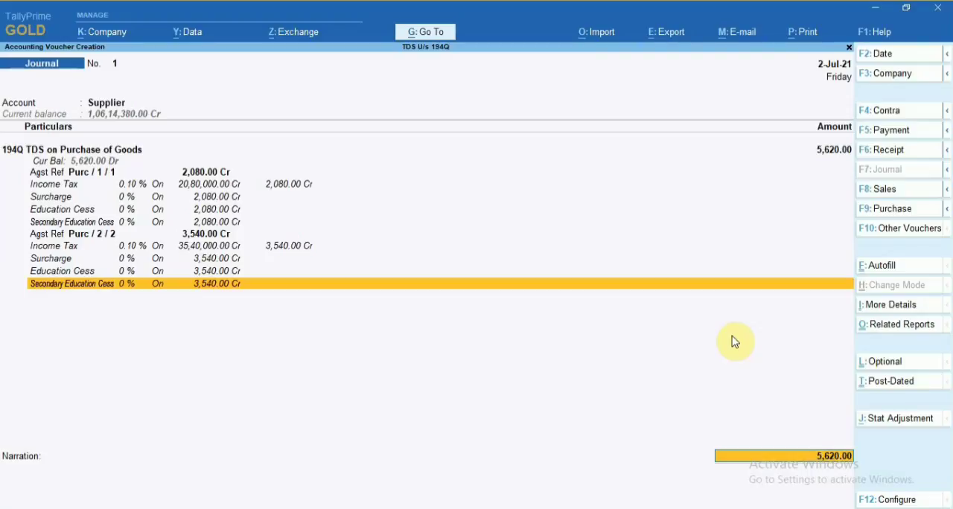
Adjust Supplier bills 001 for 2,080.00 Dr and 002 for 3,540.00 Dr as Agst Ref, and save the TDS journal without narration.
key("Return")
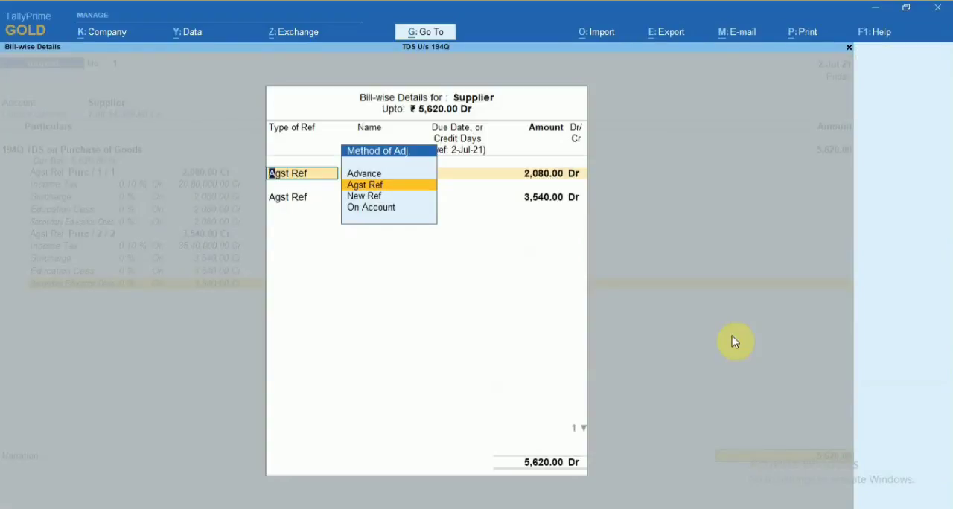
key("Return")
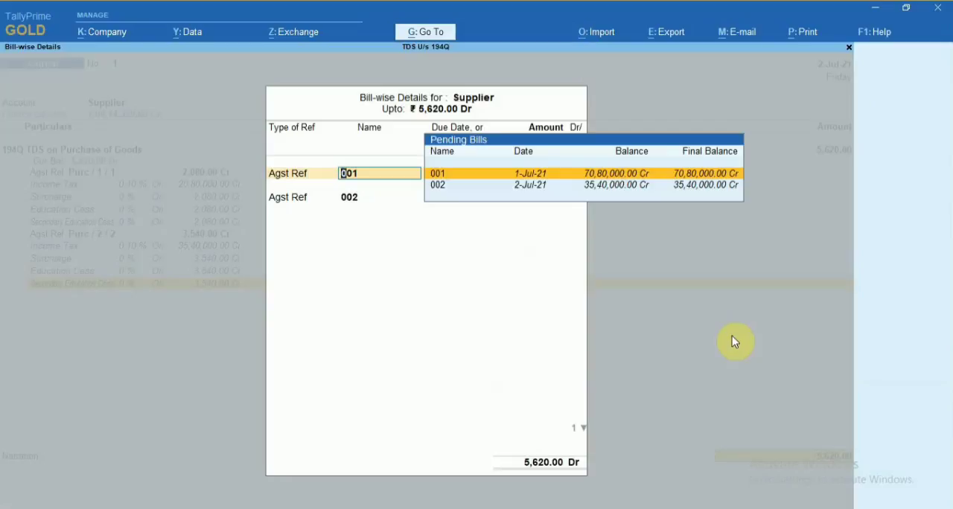
key("Return")
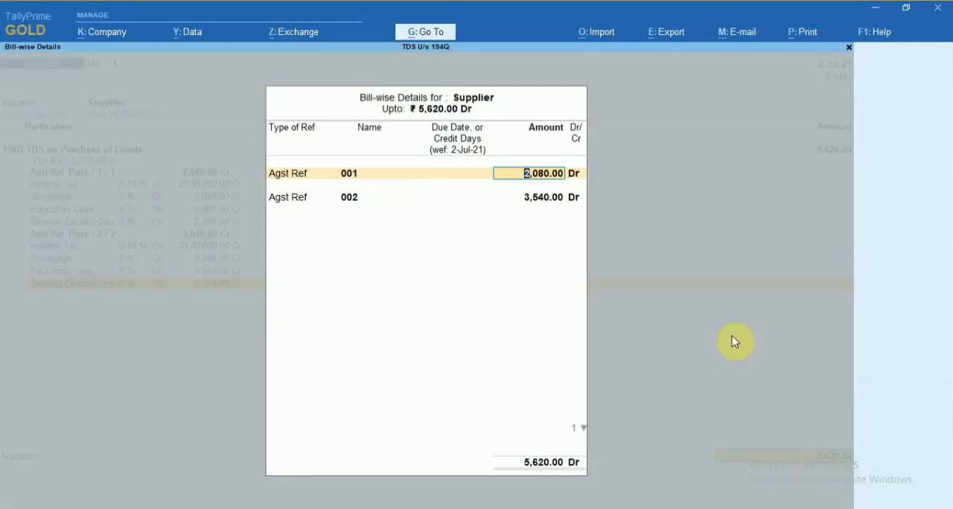
key("Return")
key("Return")
key("Return")
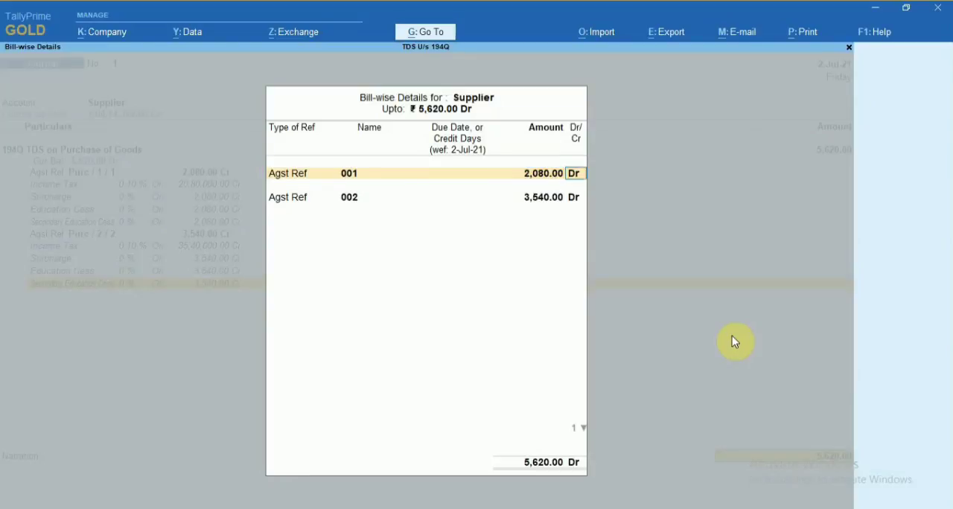
key("Return")
key("Return")
key("Return")
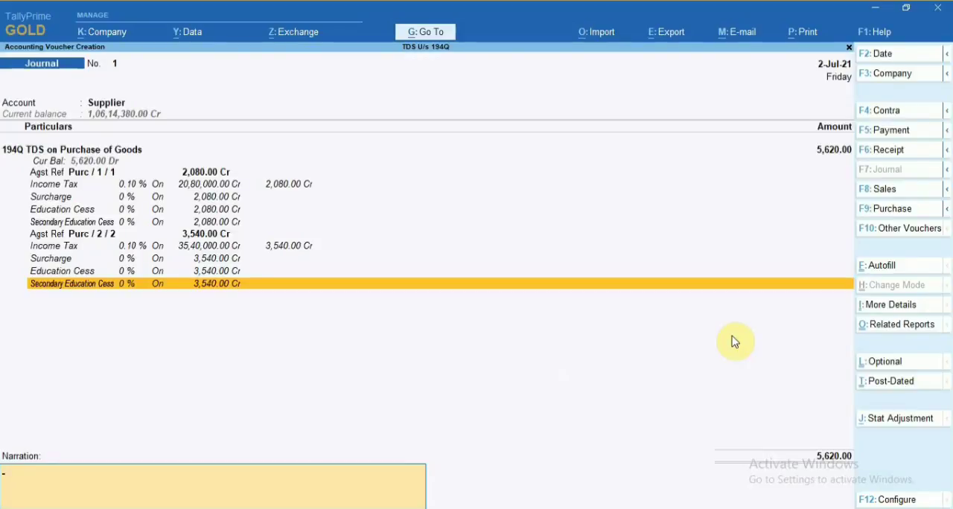
key("Return")
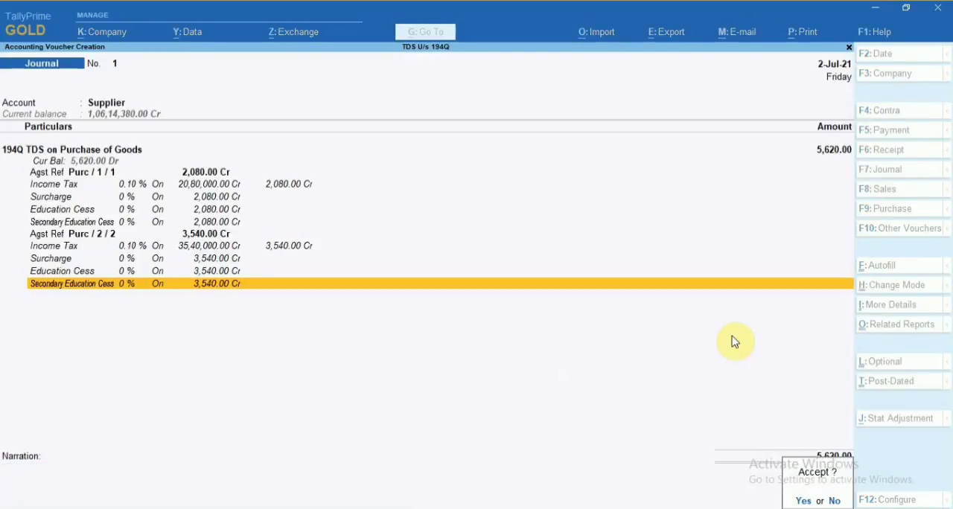
key("Return")
Check the deducted amount for Deduction at Normal Rate and the balance payable in Form 26Q, and leave the report.
key("Down")
key("Down")
key("Down")
key("Down")
key("Down")
key("Up")
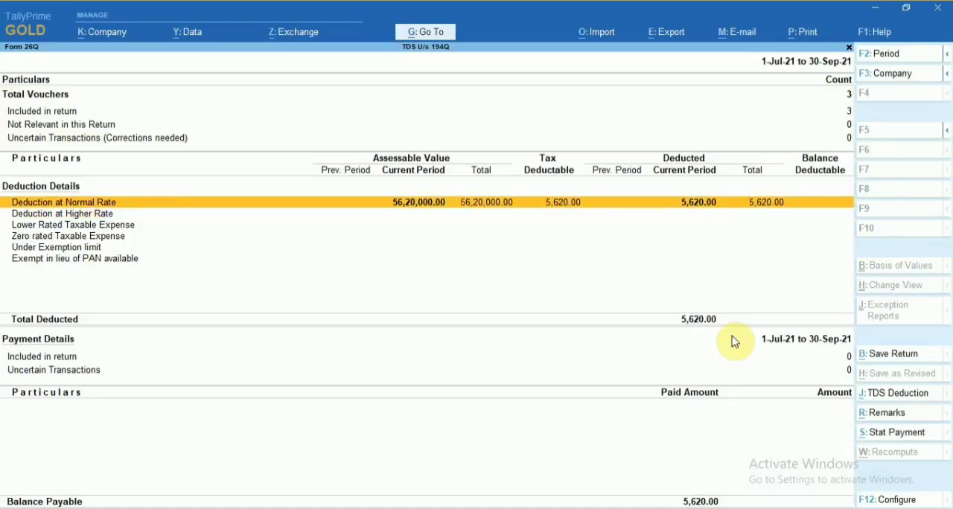
key("Down")
key("Up")
key("Down")
key("Up")
key("Down")
key("Up")
key("Escape")
key("Escape")
key("Escape")
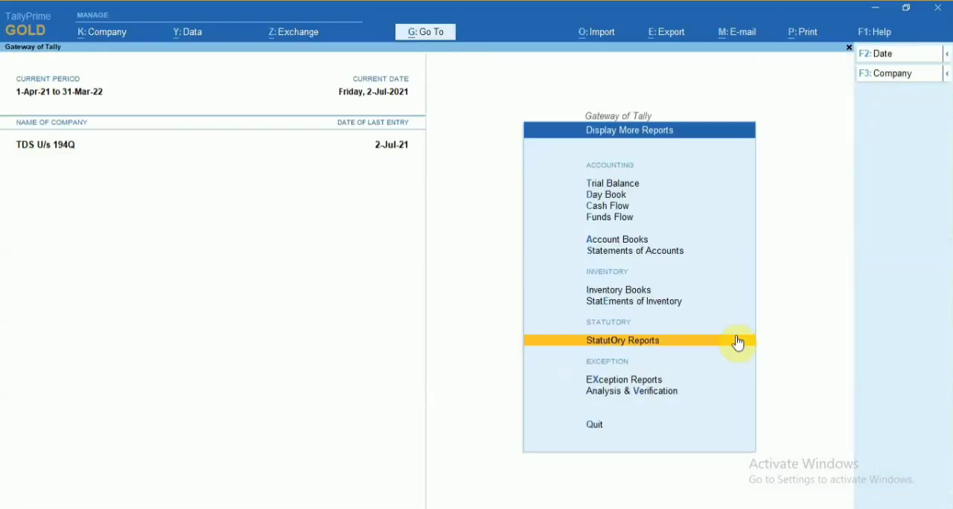
key("Down")
key("Up")
key("Up")
key("Up")
key("Up")
key("Up")
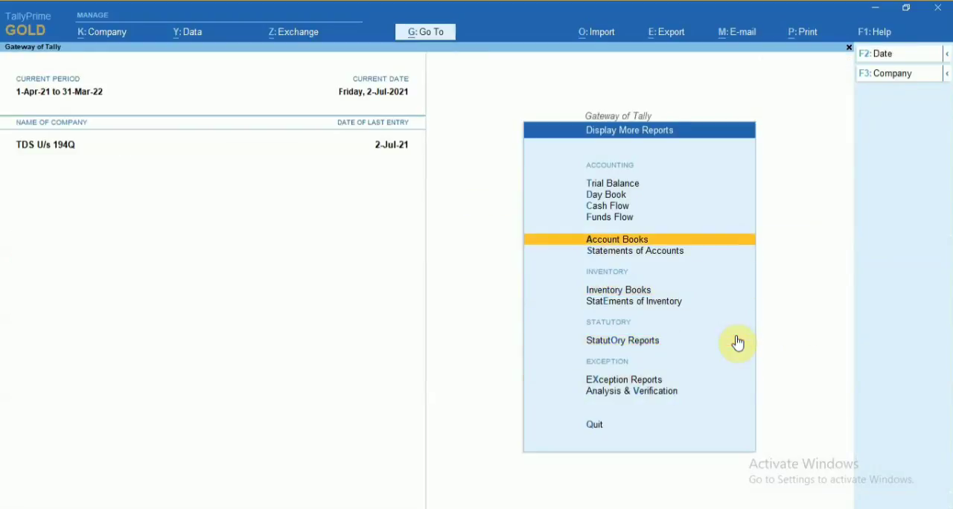
key("Down")
key("Down")
key("Up")
key("Up")
key("Up")
key("Down")
key("Down")
key("Down")
key("Up")
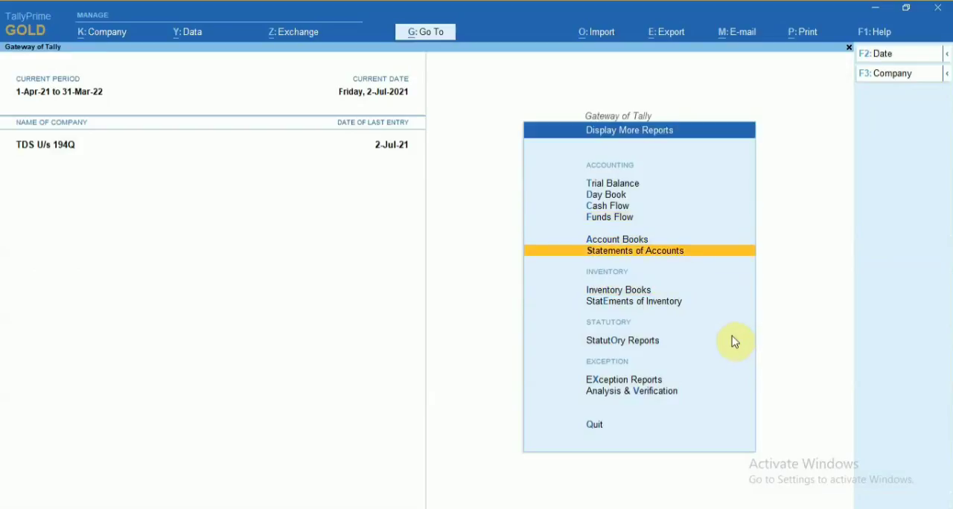
key("Up")
key("Down")
key("Down")
key("Up")
Start a payment voucher dated 2-Jul-21 without a supplier reference and choose SBI Bank Account as the paying account.
key("Up")
key("Up")
key("Escape")
key("Up")
key("Up")
key("Up")
key("Up")
key("Up")
key("Up")
key("Up")
key("Up")
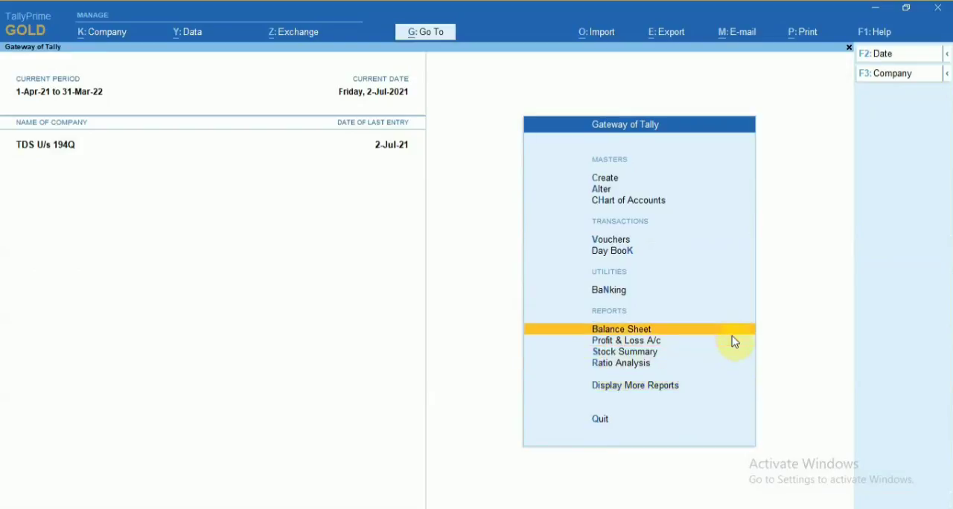
key("Down")
key("Return")
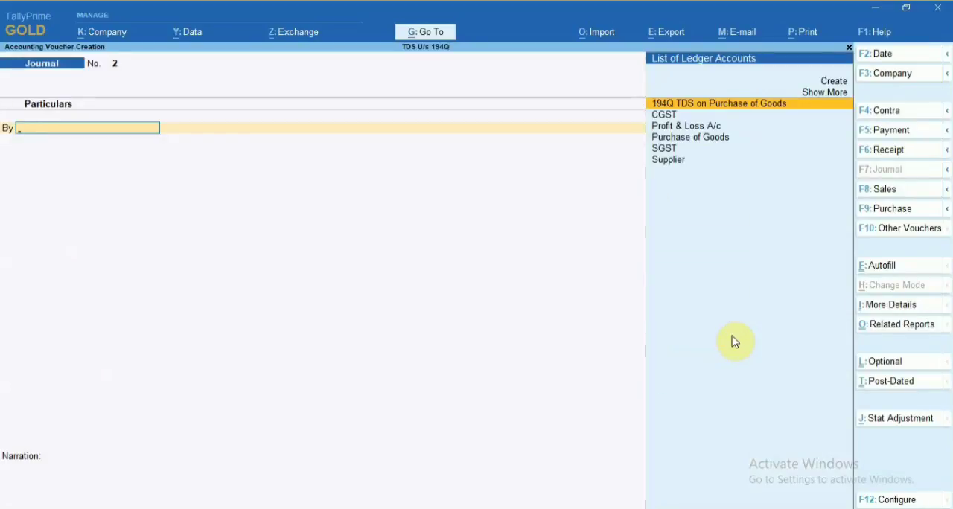
left_click(897, 133)
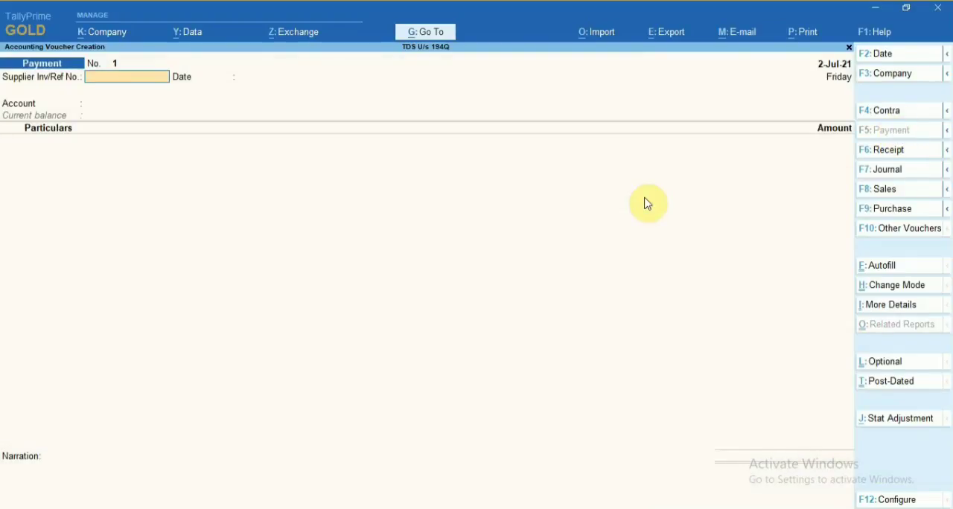
key("Return")
key("Return")
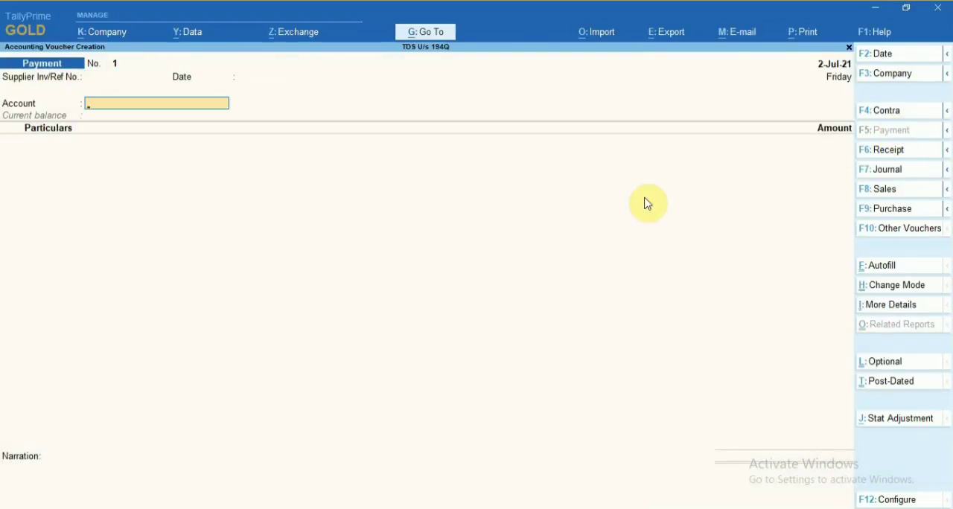
type("sbi")
key("Return")
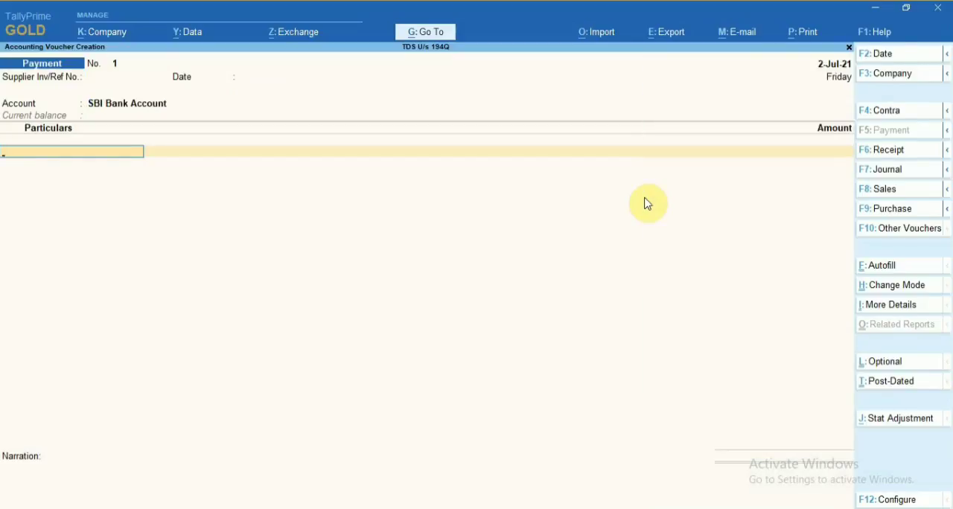
Enter Supplier in the payment voucher with an Advance reference ADV001 for 4,00,000.00 Dr.
type("sup")
key("Return")
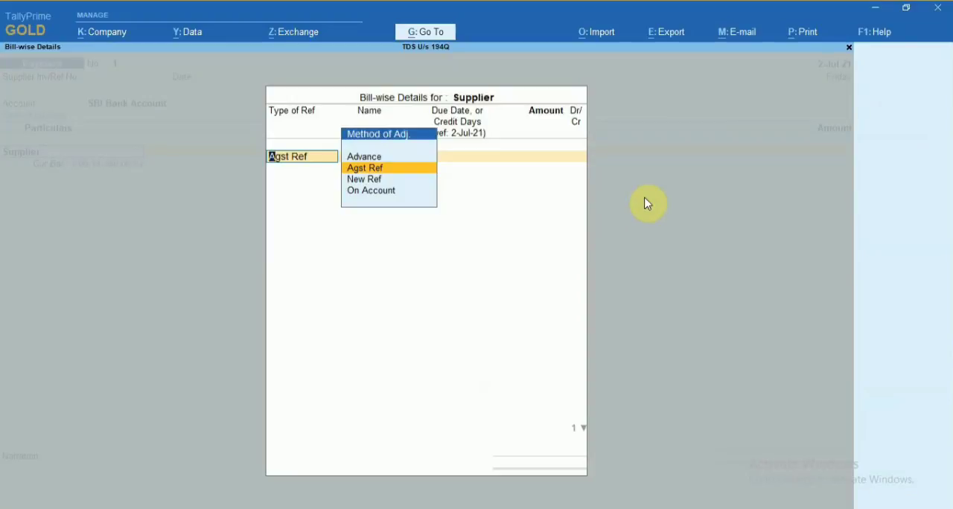
key("Up")
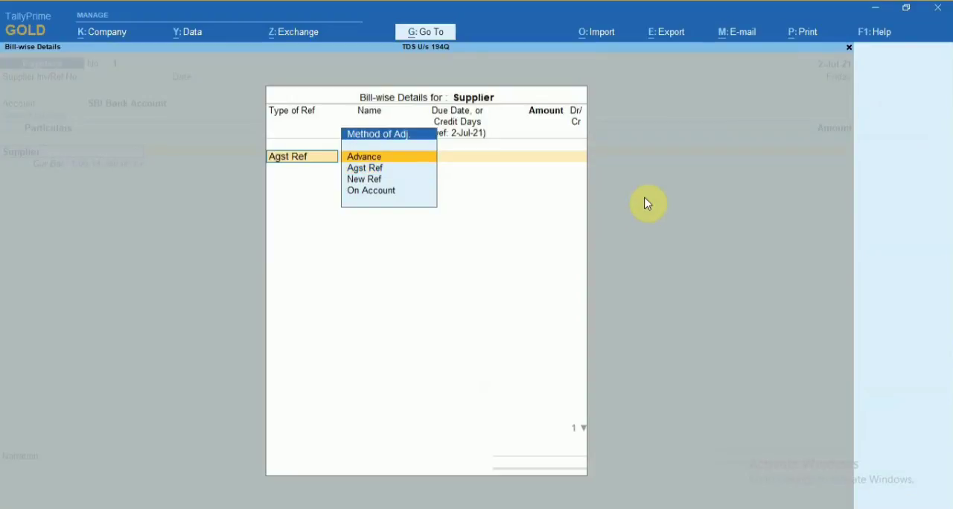
key("Return")
type("ADV001")
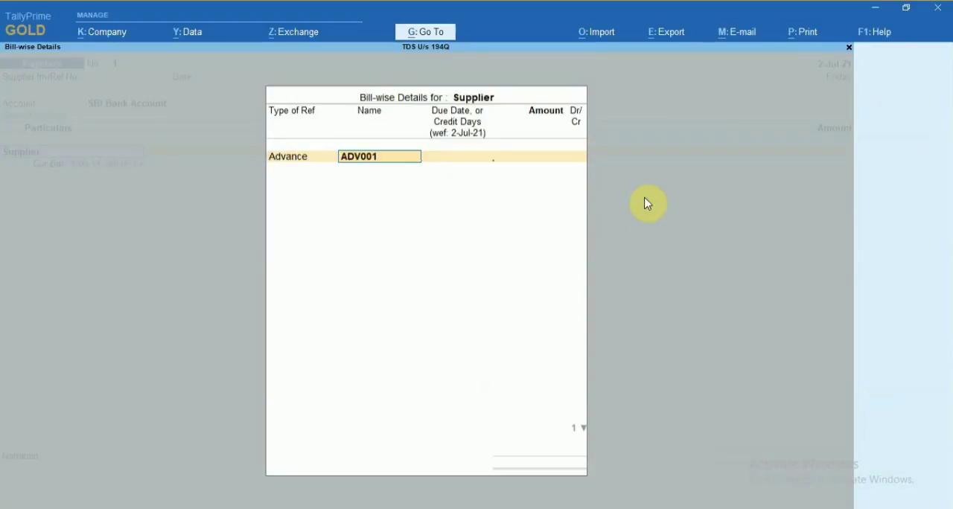
key("Return")
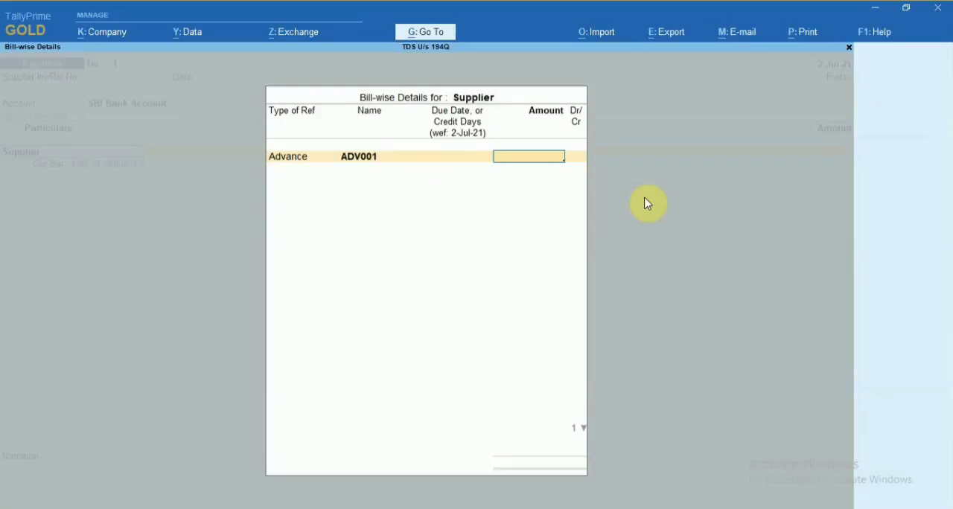
type("4,00,")
type("0000")
key("Return")
key("Return")
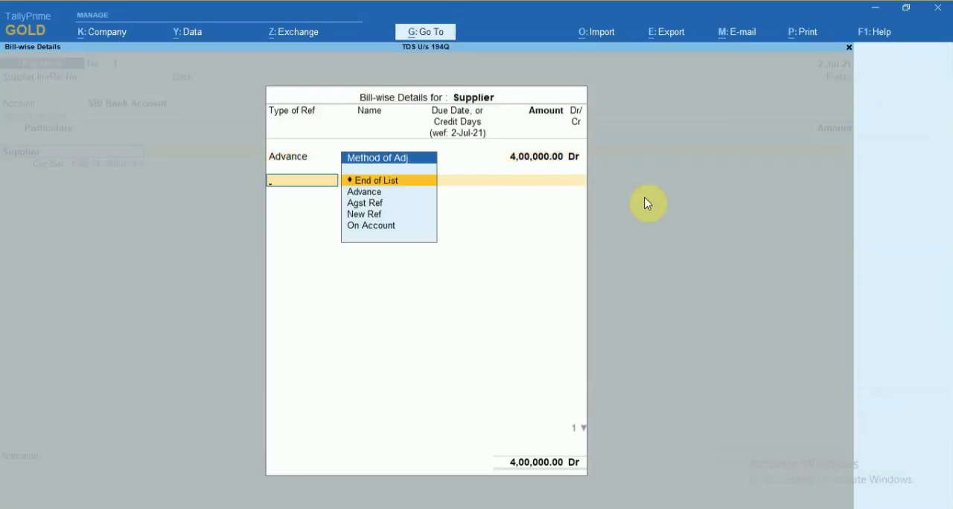
key("Return")
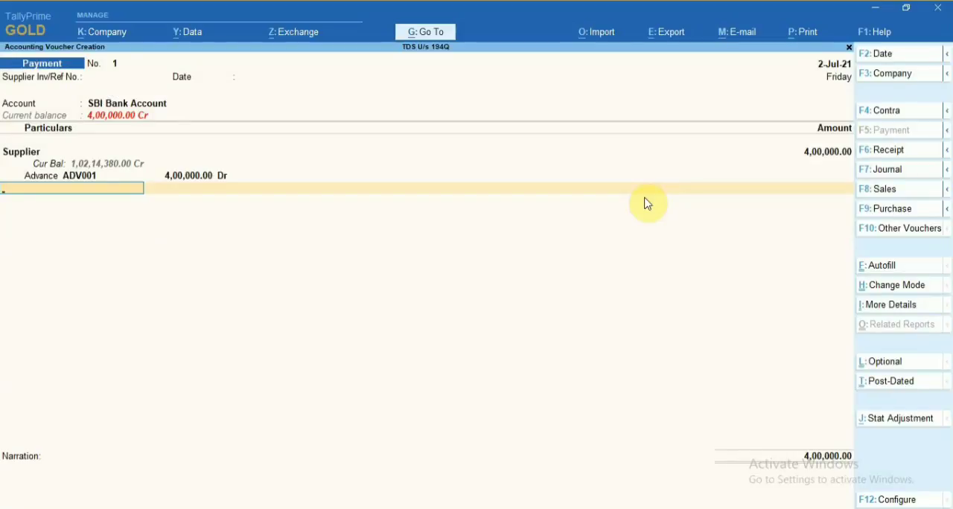
Deduct (-)400.00 through ledger 194Q TDS on Purchase of Goods with nature TDS on Purchase of Goods, and save the payment without narration.
type("Tds")
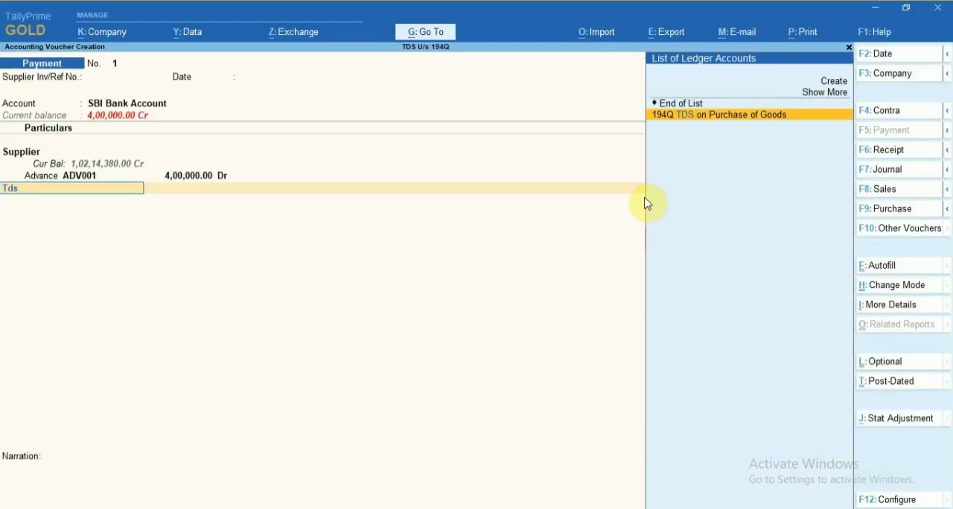
key("Return")
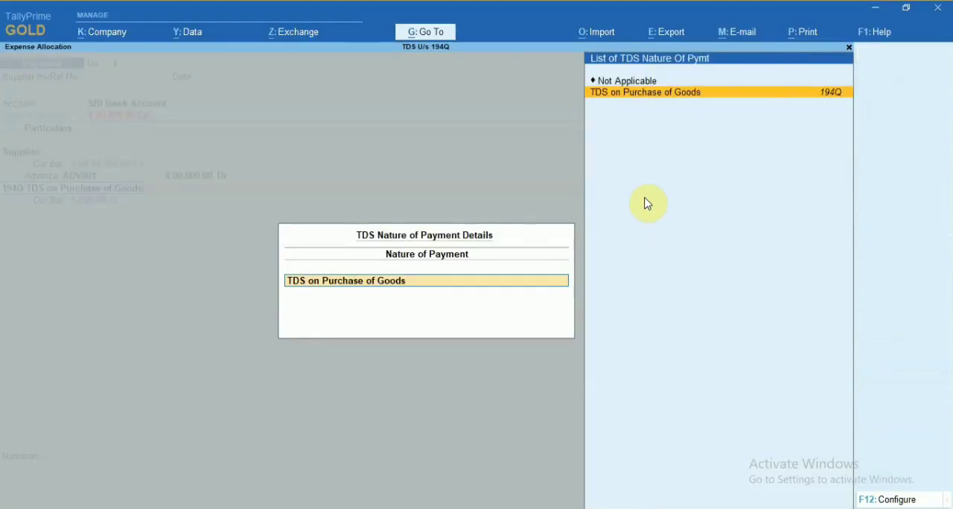
key("Return")
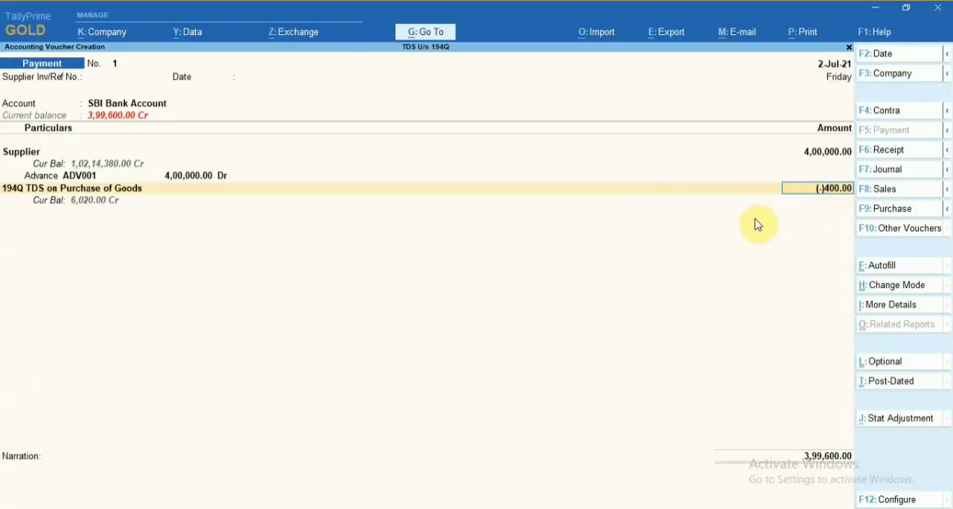
key("Return")
key("Return")
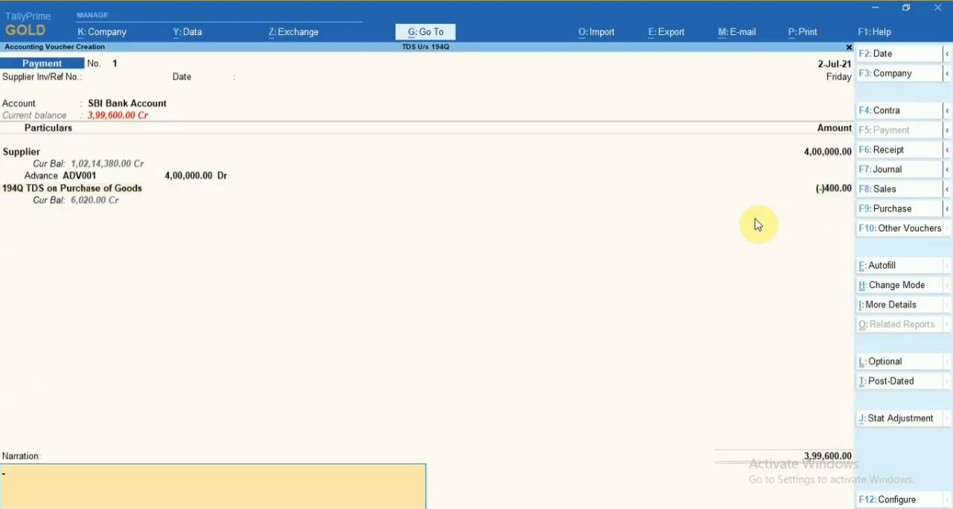
key("Return")
key("Return")
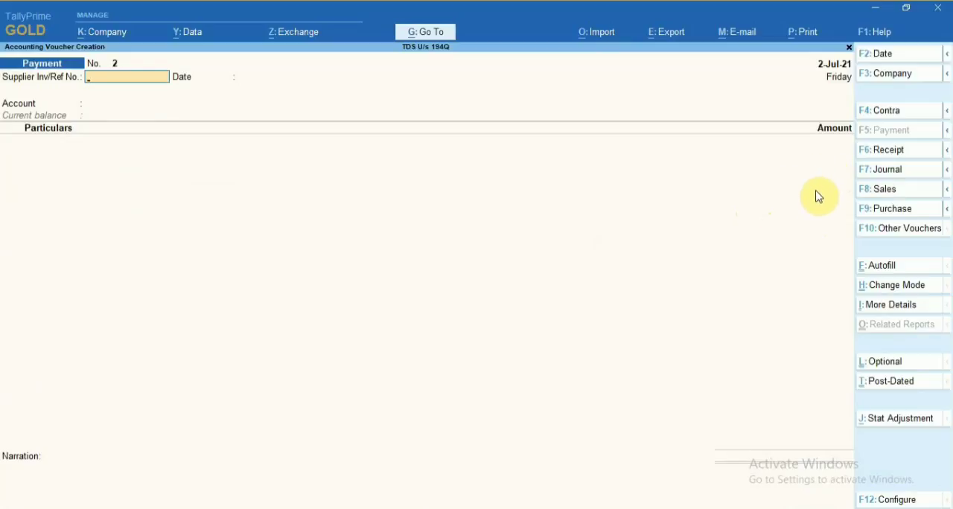
Start a purchase voucher dated 3-Jul-21 with supplier invoice number 003 and invoice date 3-Jul-21.
left_click(882, 212)
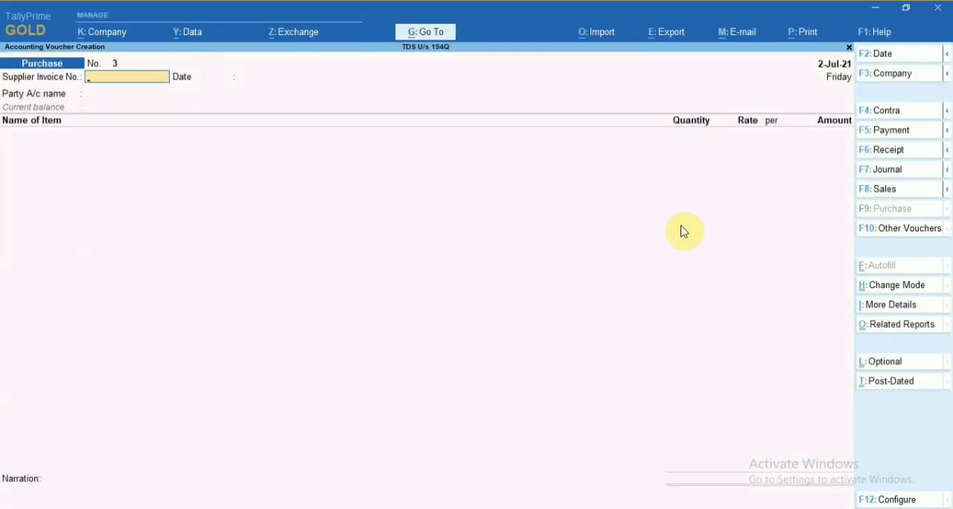
key("F2")
type("03")
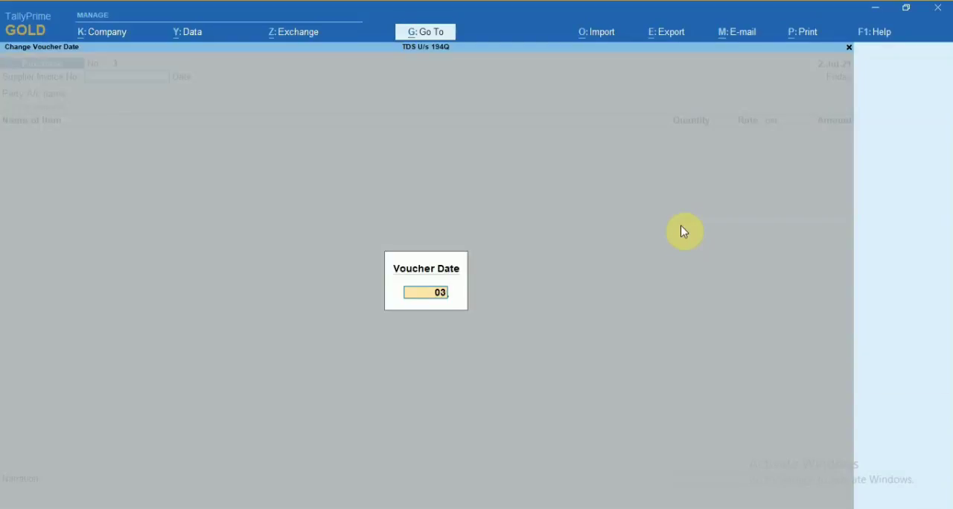
type("-07-2021")
key("Return")
type("003")
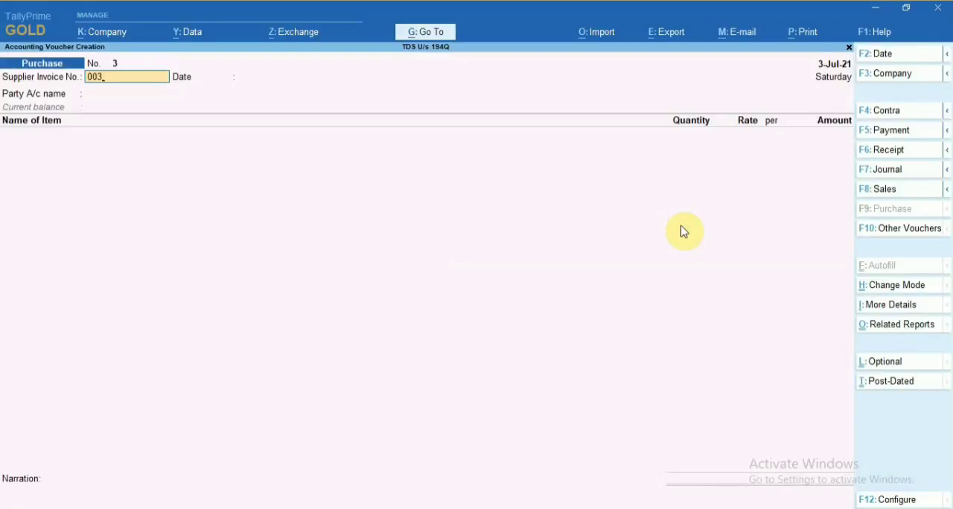
key("Return")
Choose Supplier as the party account of the purchase voucher and accept its default details.
key("Return")
key("Down")
key("Down")
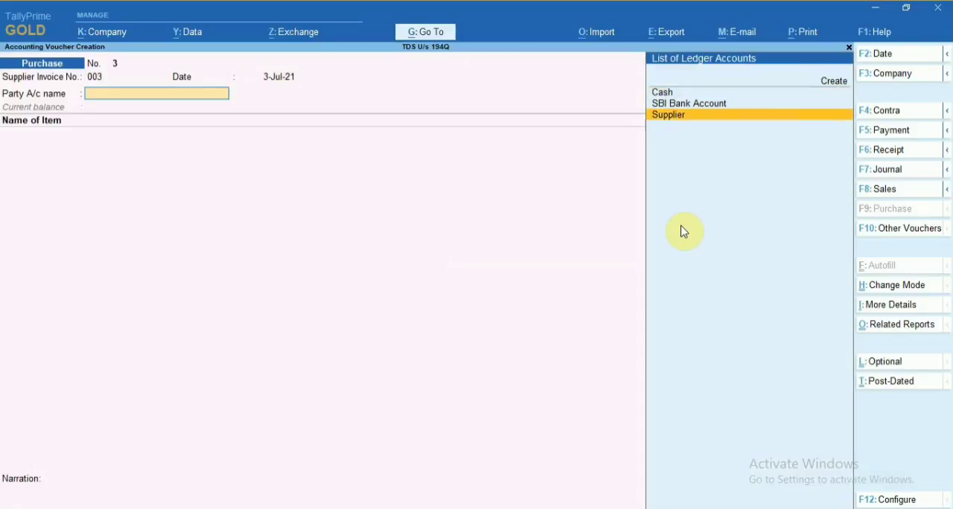
key("Return")
Add the stock item Goods to the purchase voucher.
key("Return")
key("ctrl+a")
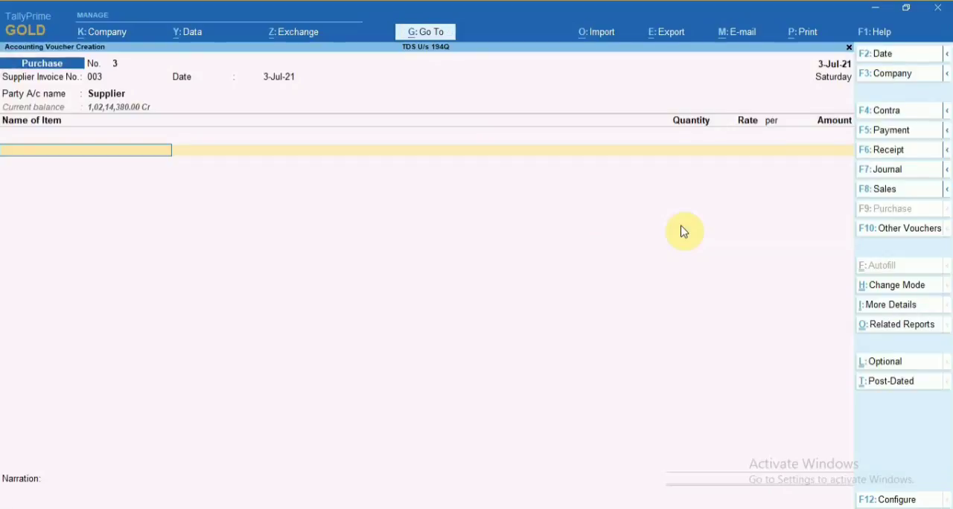
type("Goods")
key("Return")
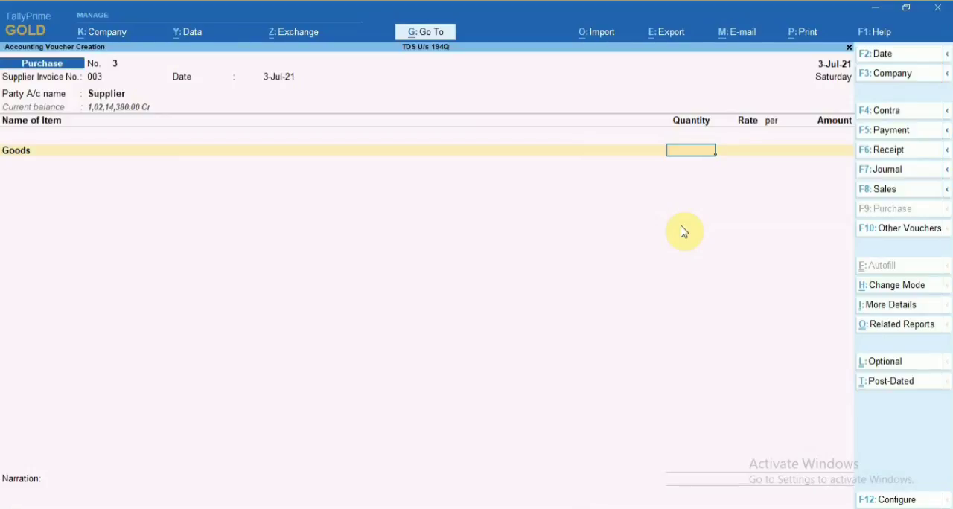
Enter a quantity of 1,500 pcs for Goods at a rate of 600.00 per pcs.
type("1500")
key("Return")
key("Return")
key("Return")
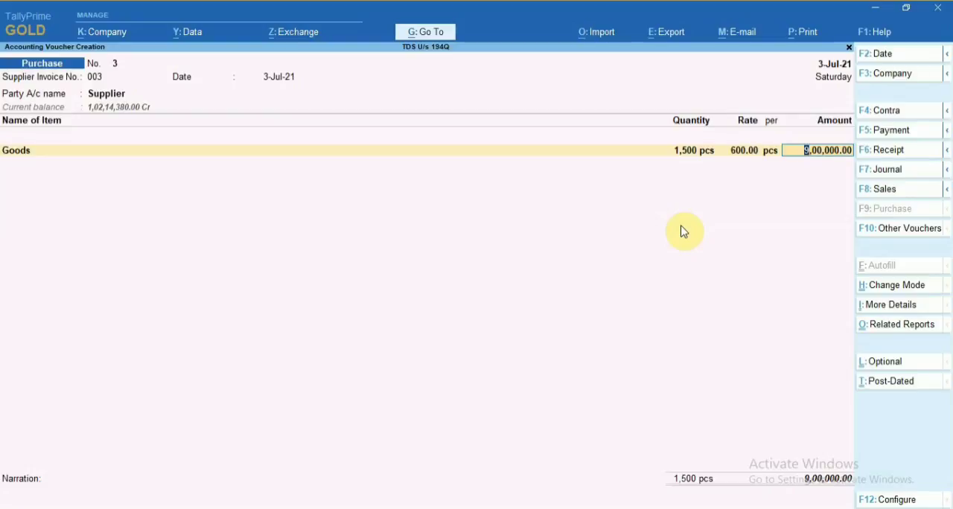
Allocate the 9,00,000.00 Goods amount to Purchase of Goods, with TDS on Purchase of Goods as its nature of payment.
key("Return")
key("Return")
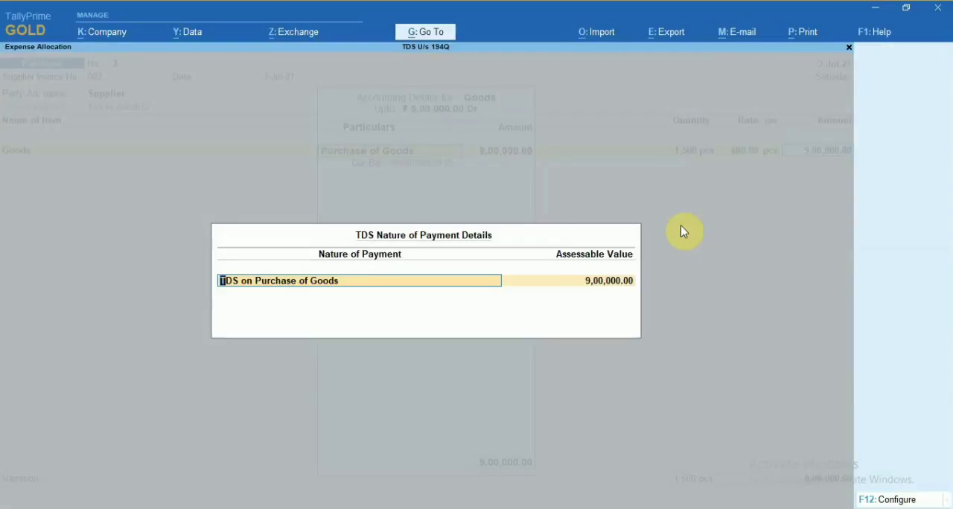
key("Return")
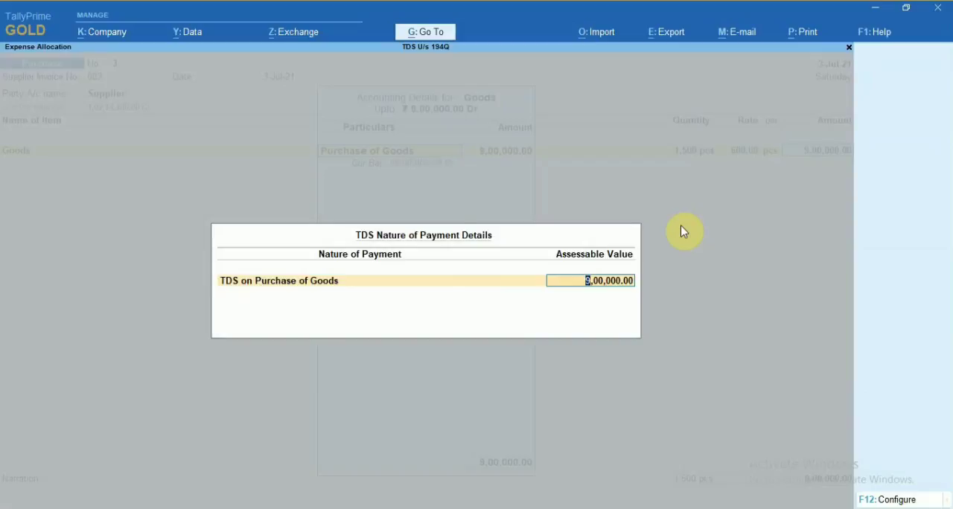
key("Return")
key("Return")
Add the CGST ledger to the purchase voucher and accept its calculated tax and TDS nature of payment.
key("Return")
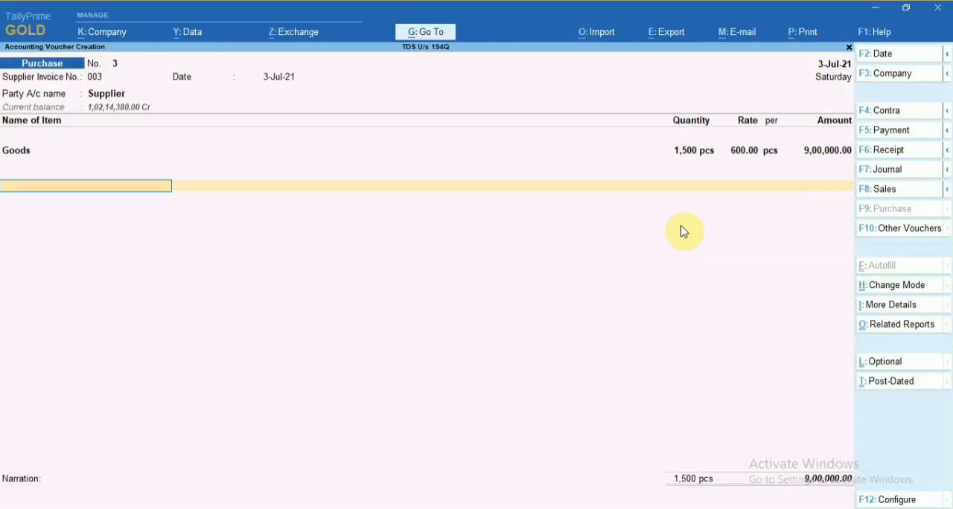
type("Cgst")
key("Return")
key("Return")
key("Return")
key("Return")
key("Return")
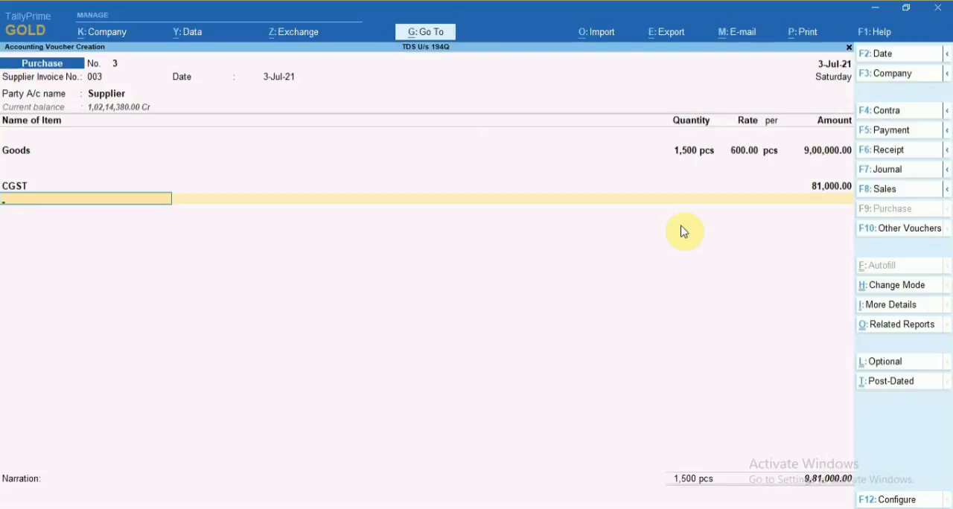
Add the SGST ledger with TDS on Purchase of Goods as its nature of payment and 81,000.00 assessable value.
type("Sgst")
key("Return")
key("Return")
key("Return")
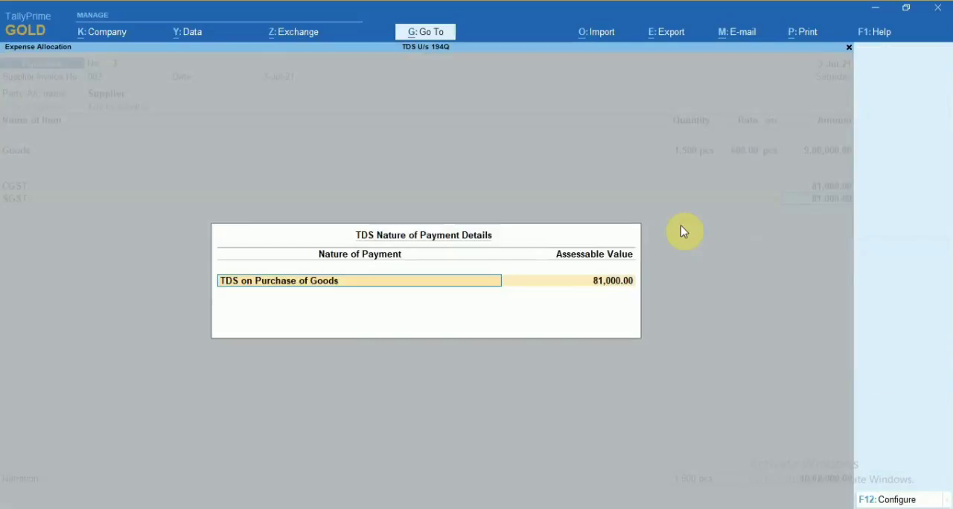
key("Return")
key("Return")
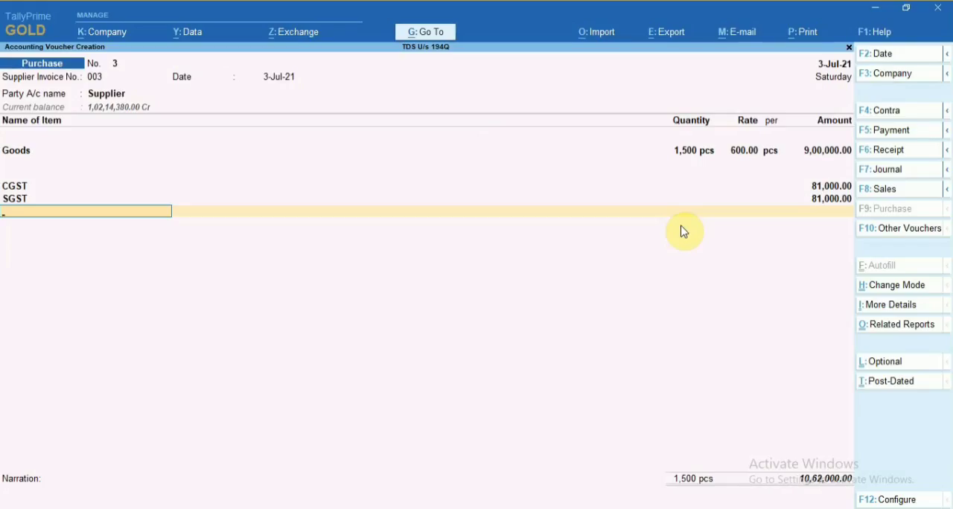
Try adding ledger 194Q TDS on Purchase of Goods, adjusted against advance Pymt / 1 / 4 with a new reference for the remainder.
type("Tds")
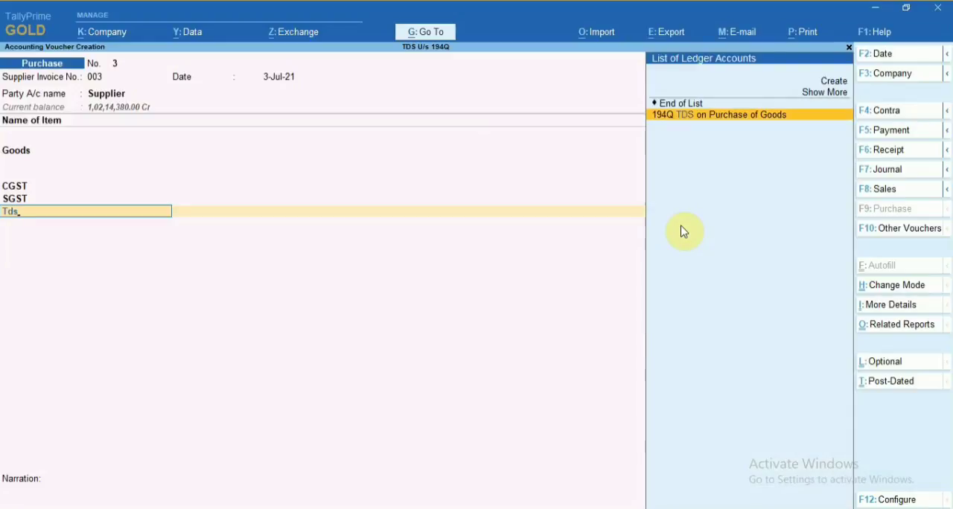
key("Return")
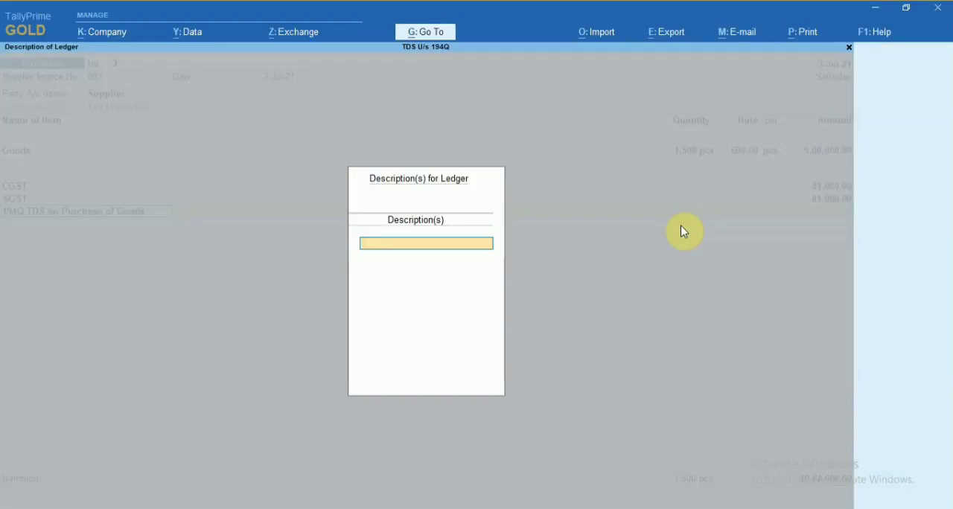
key("Return")
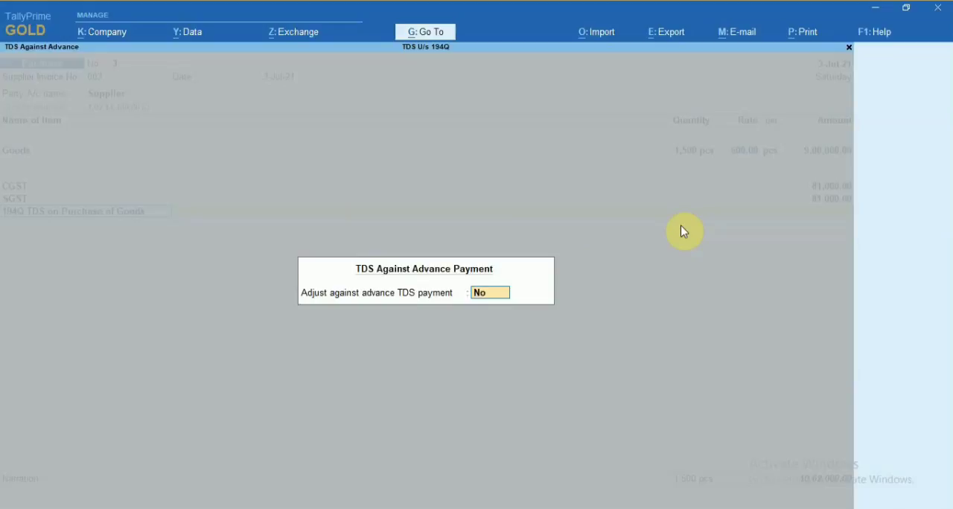
type("y")
key("Return")
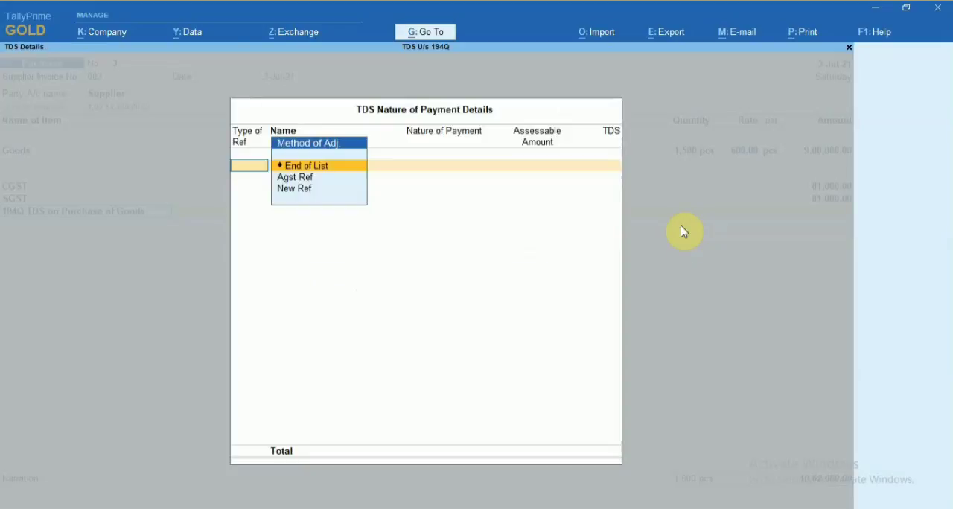
key("Down")
key("Return")
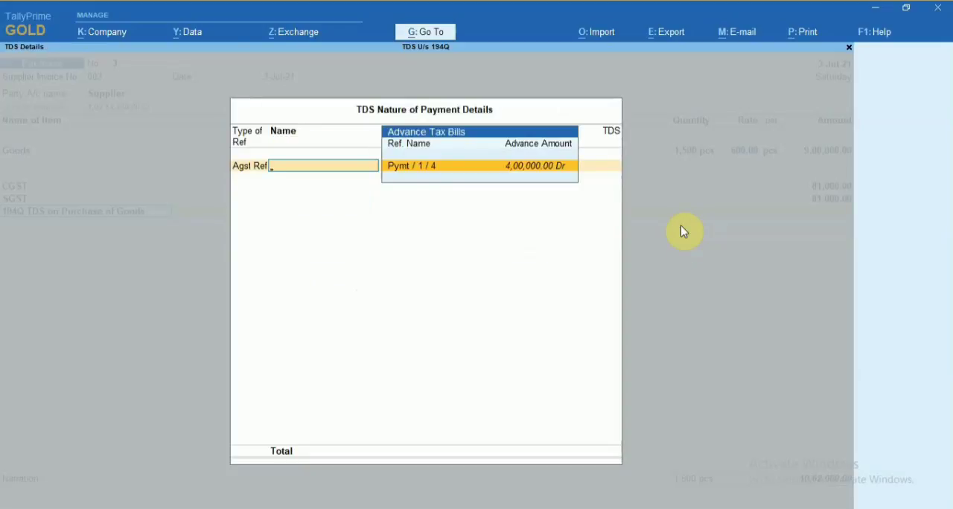
key("Return")
key("Return")
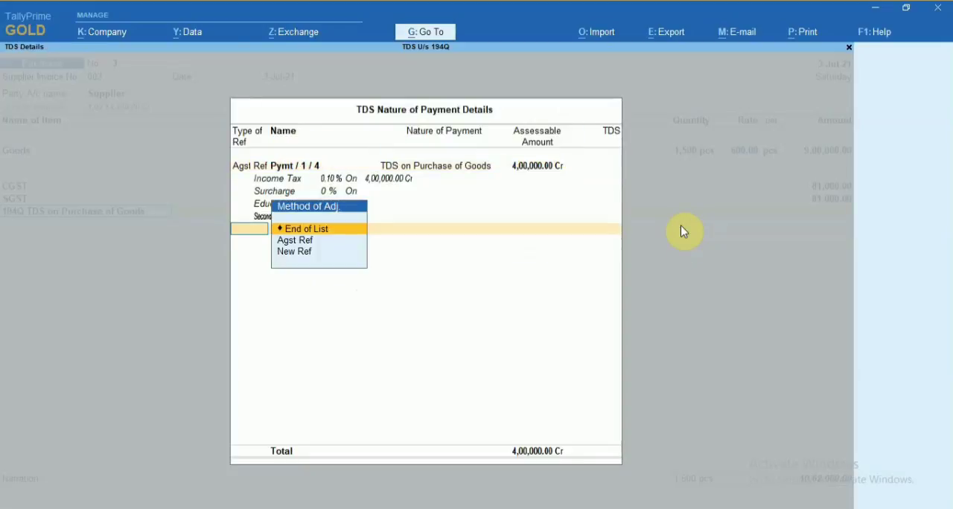
key("Down")
key("Down")
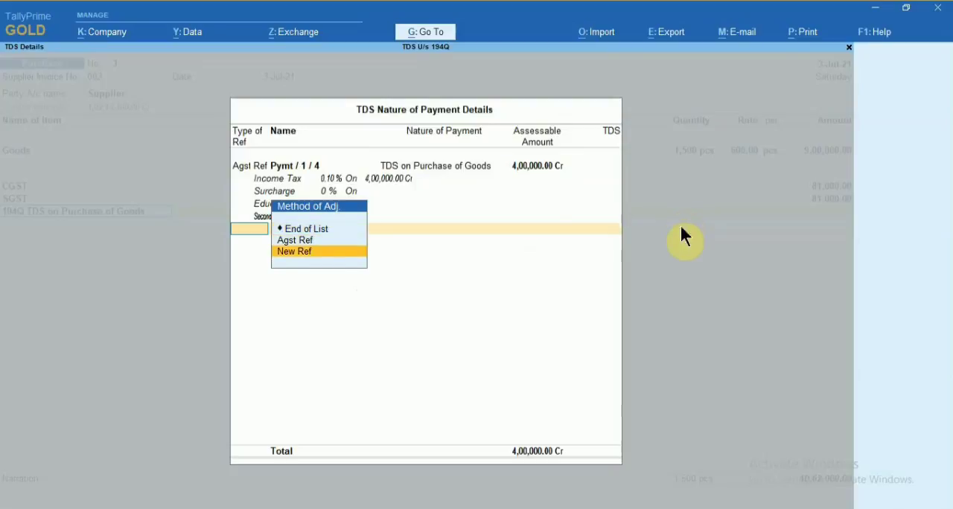
key("Return")
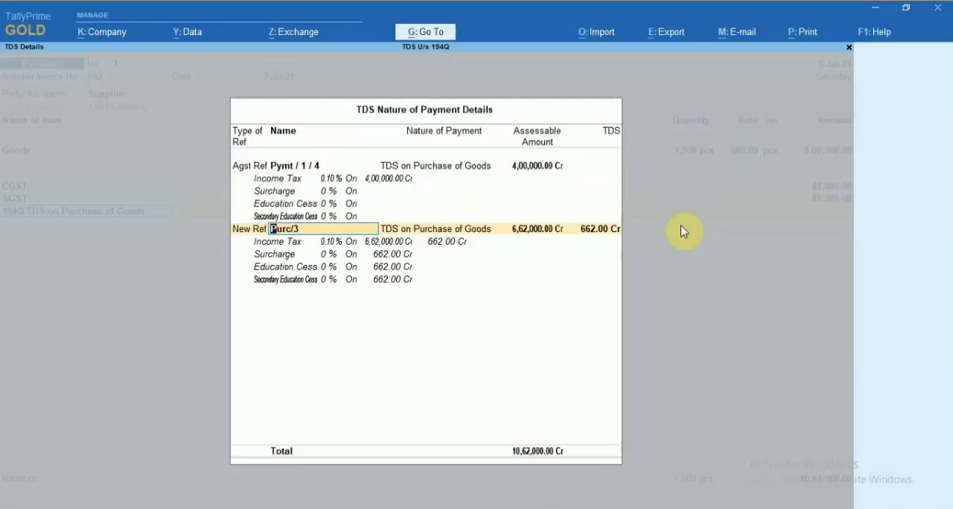
Remove the 194Q TDS on Purchase of Goods line from the purchase voucher.
key("BackSpace")
key("Escape")
key("Return")
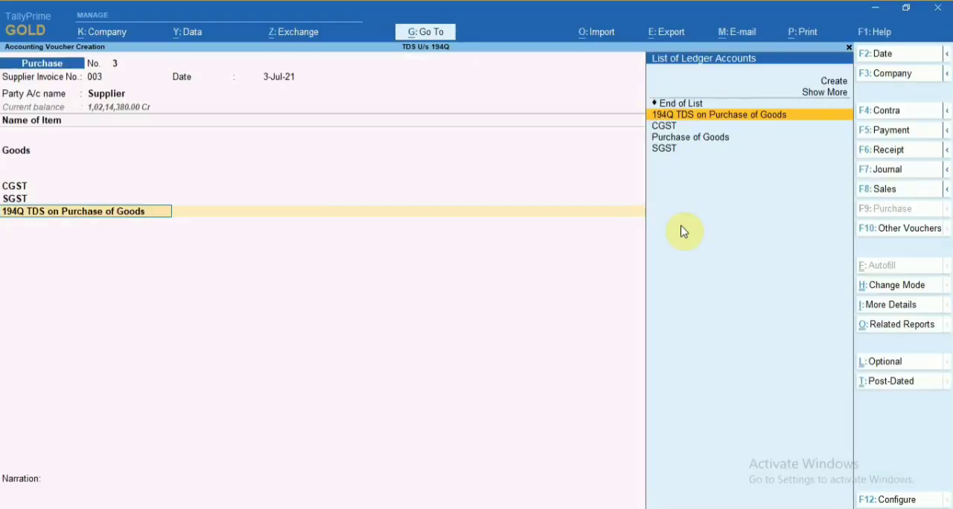
key("Return")
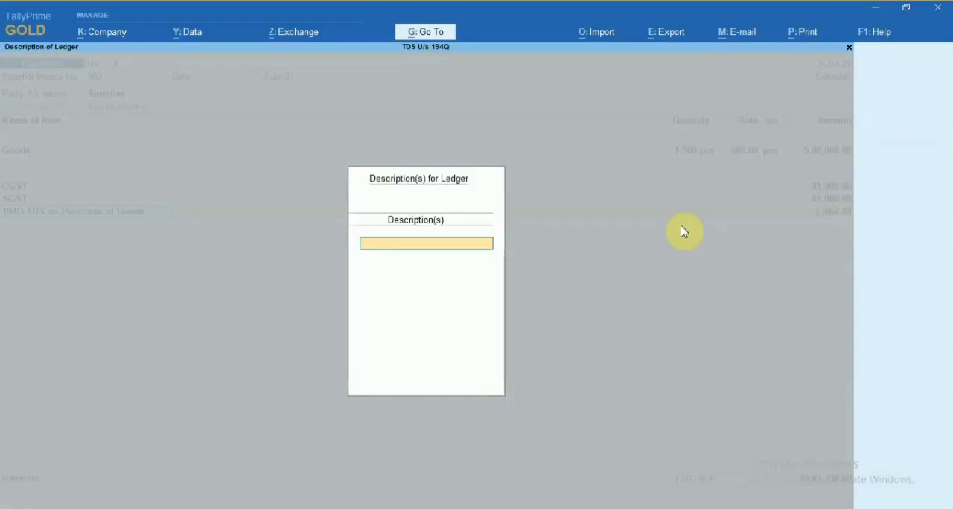
key("Escape")
key("Return")
key("BackSpace")
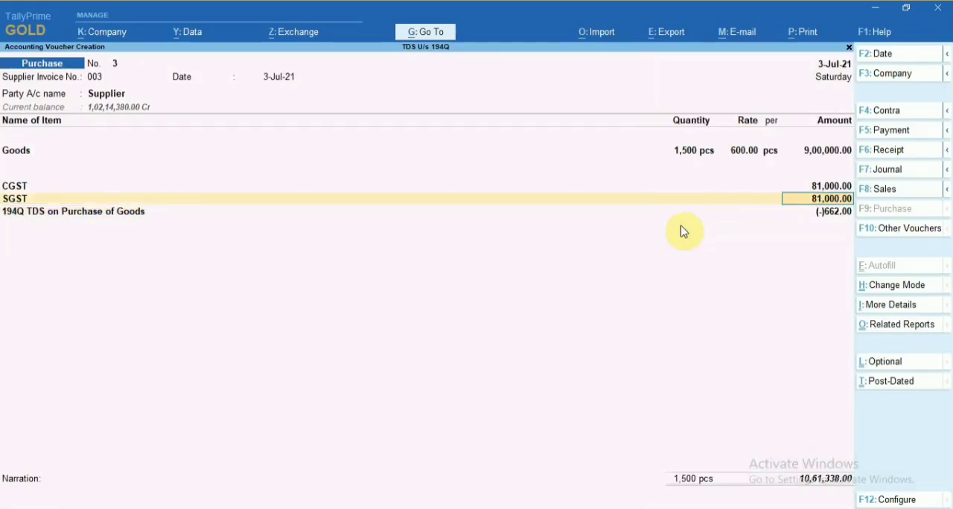
key("Return")
key("Return")
key("Return")
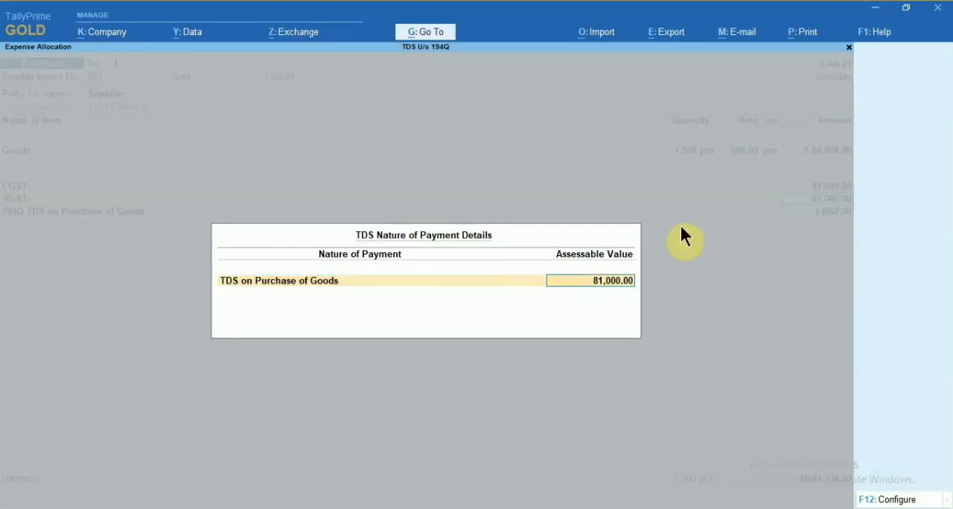
key("Return")
key("Up")
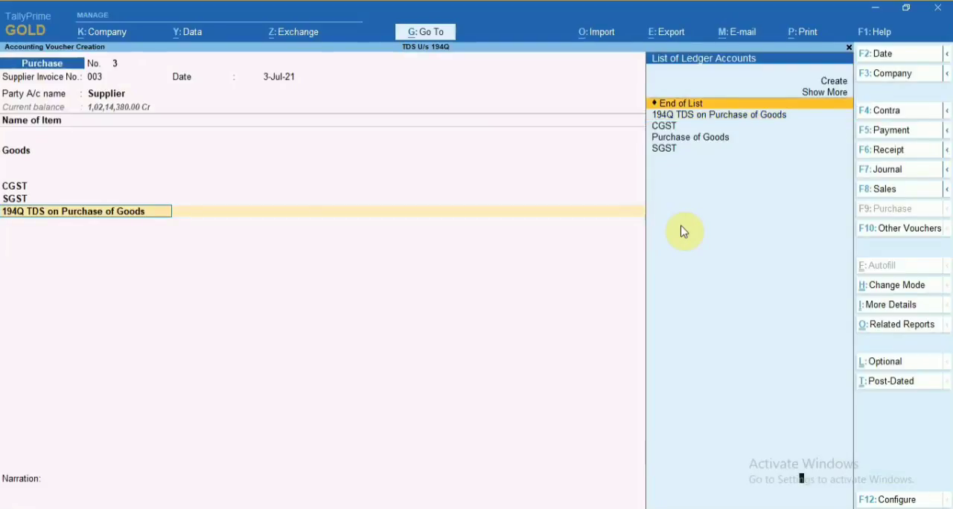
key("Return")
key("BackSpace")
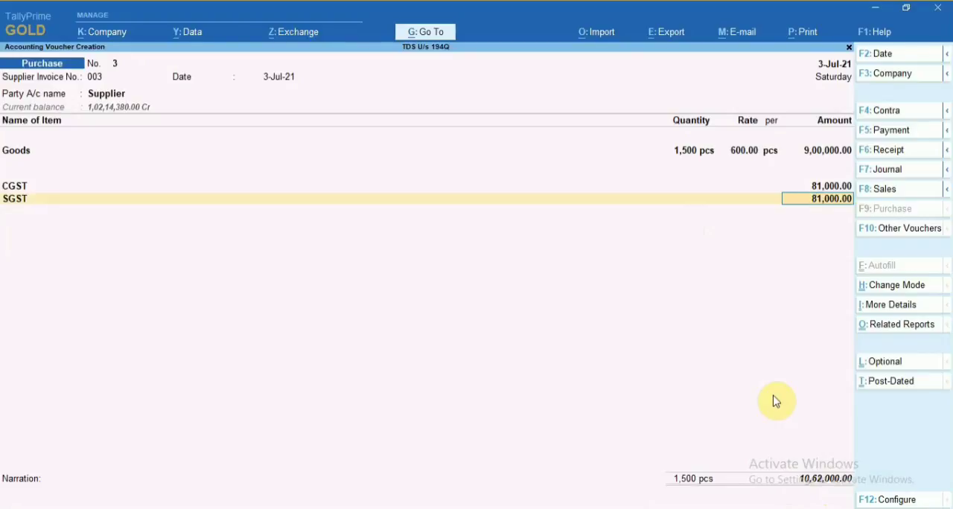
Add ledger 194Q TDS on Purchase of Goods without a description and set its adjustment against advance TDS payment to Yes.
key("Return")
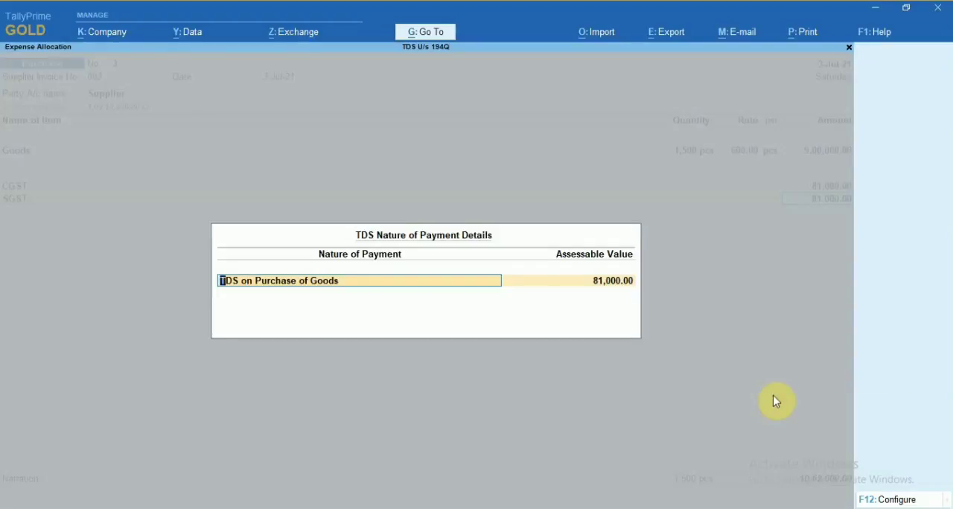
key("Return")
key("Return")
type("Tds")
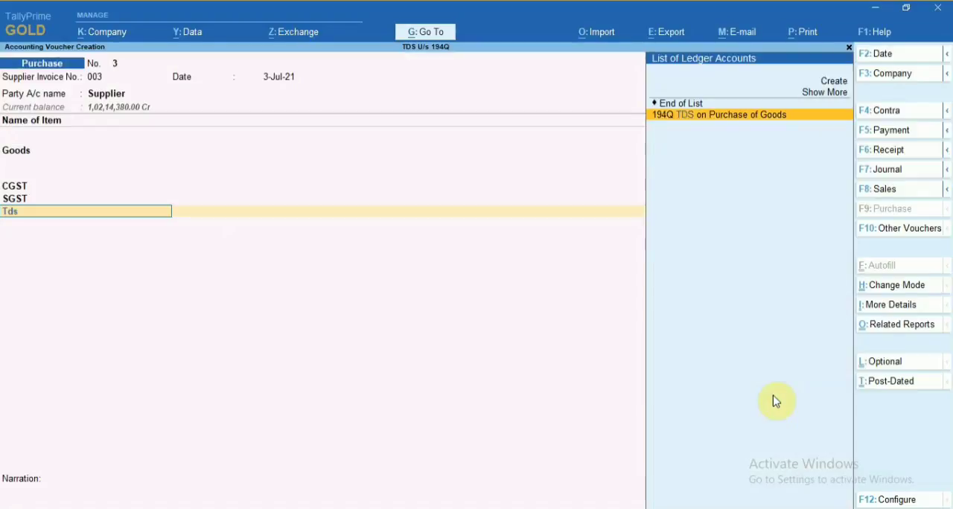
key("Return")
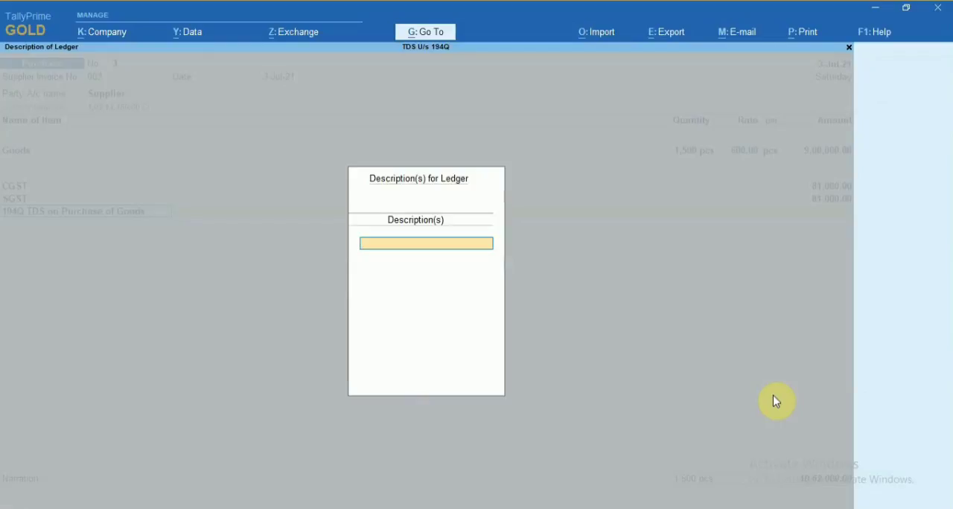
key("Return")
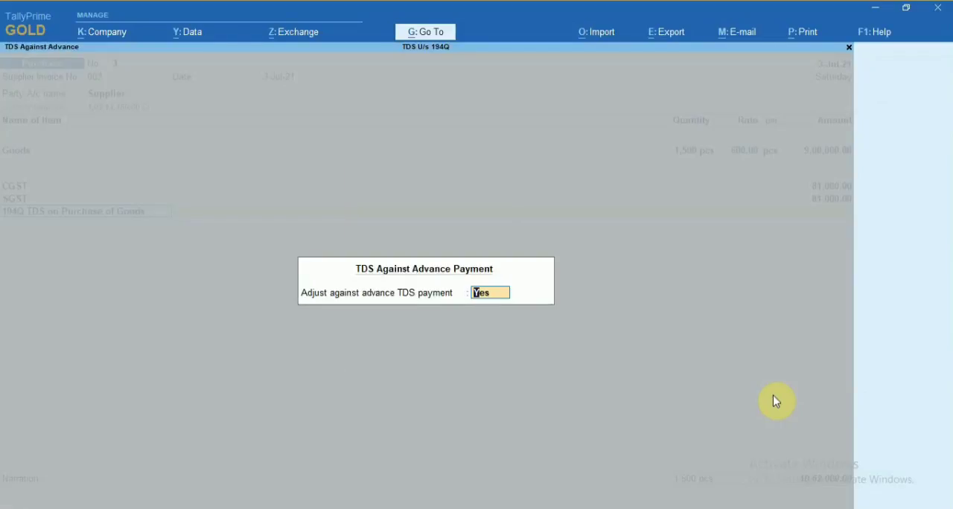
key("Return")
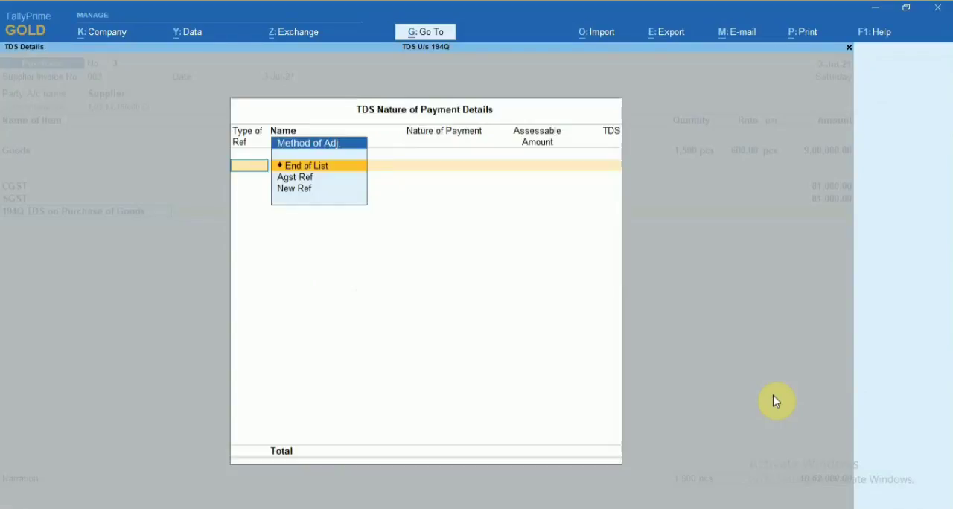
Adjust 4,00,000.00 against advance reference Pymt / 1 / 4 and book the remaining 6,62,000.00 as new reference Purc/3 for the TDS.
key("Down")
key("Return")
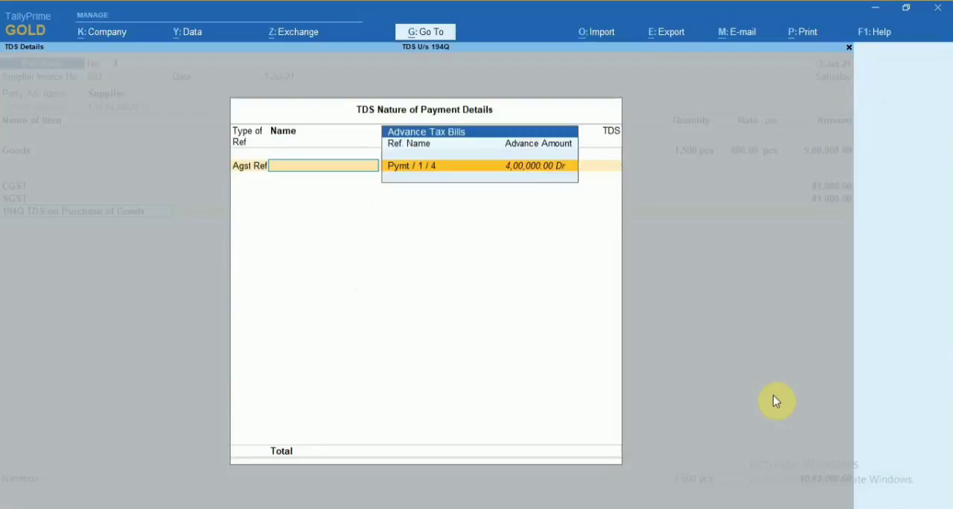
key("Return")
key("Return")
key("Down")
key("Down")
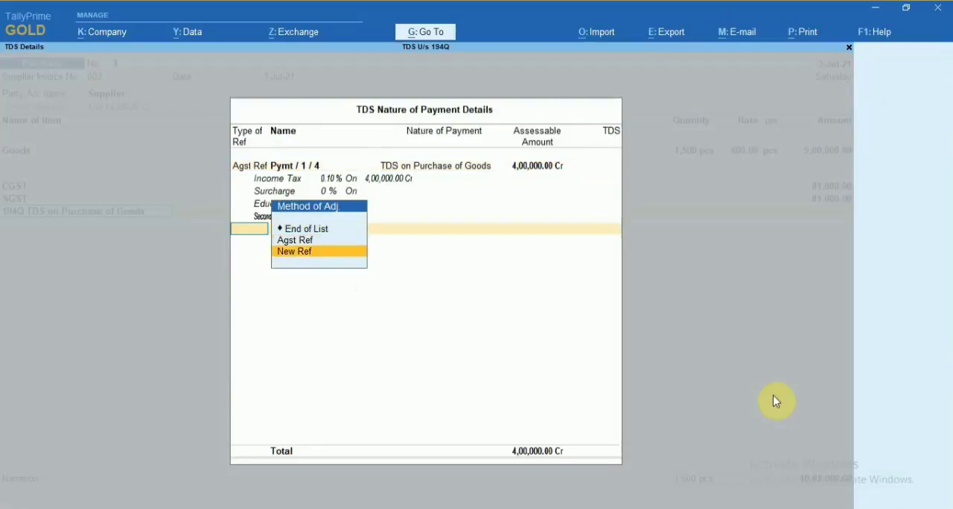
key("Return")
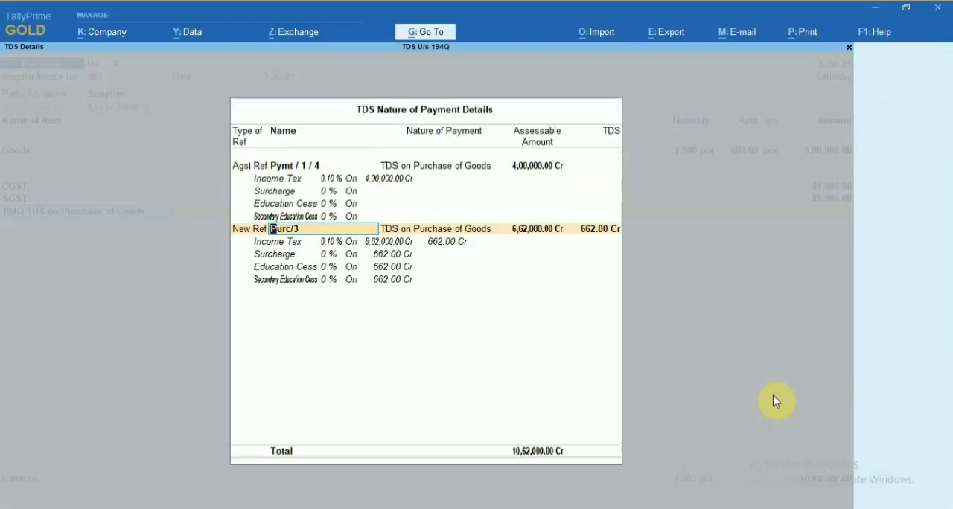
key("Return")
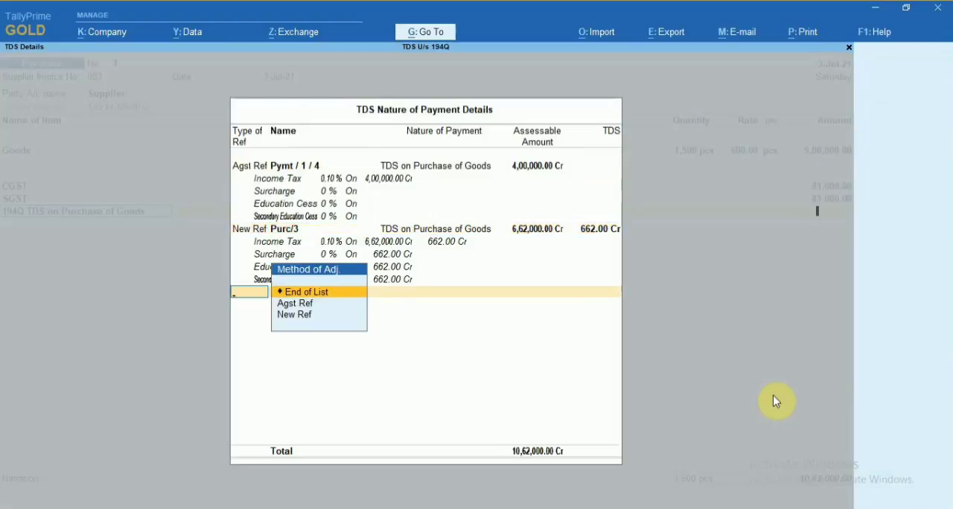
key("Return")
Assign the supplier's bill amounts of 10,62,000.00 Cr and 662.00 Dr to new reference 003, save the purchase without narration and leave voucher entry.
key("Return")
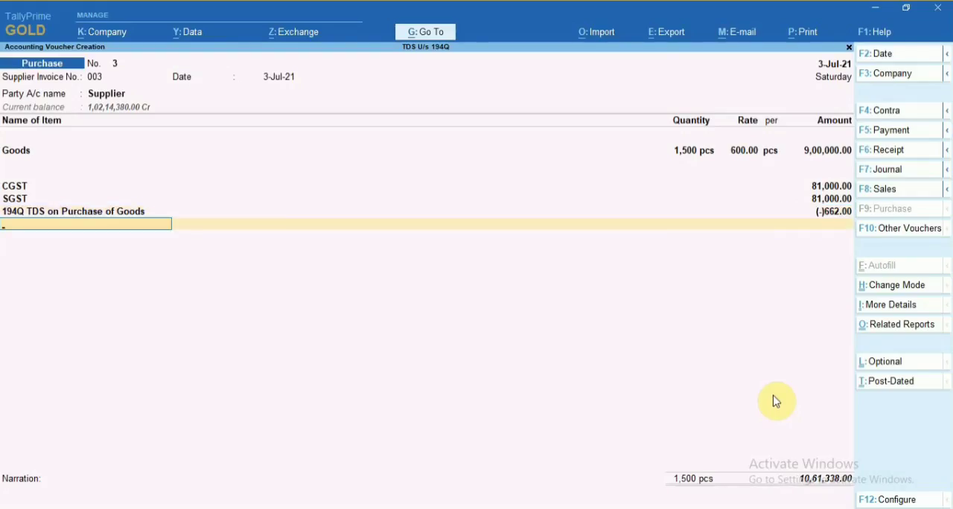
key("Return")
key("Return")
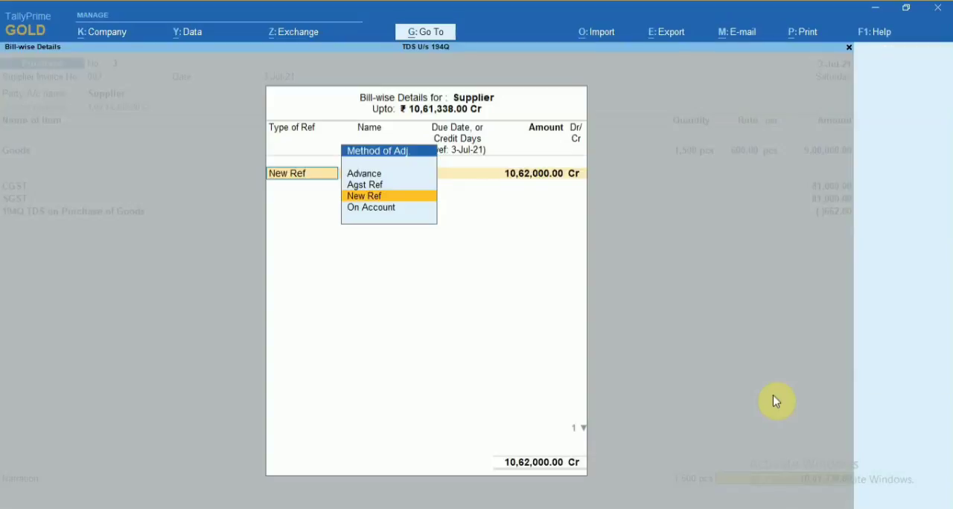
key("Return")
key("Return")
key("Return")
key("Return")
key("Return")
key("Return")
key("Return")
key("Return")
key("Return")
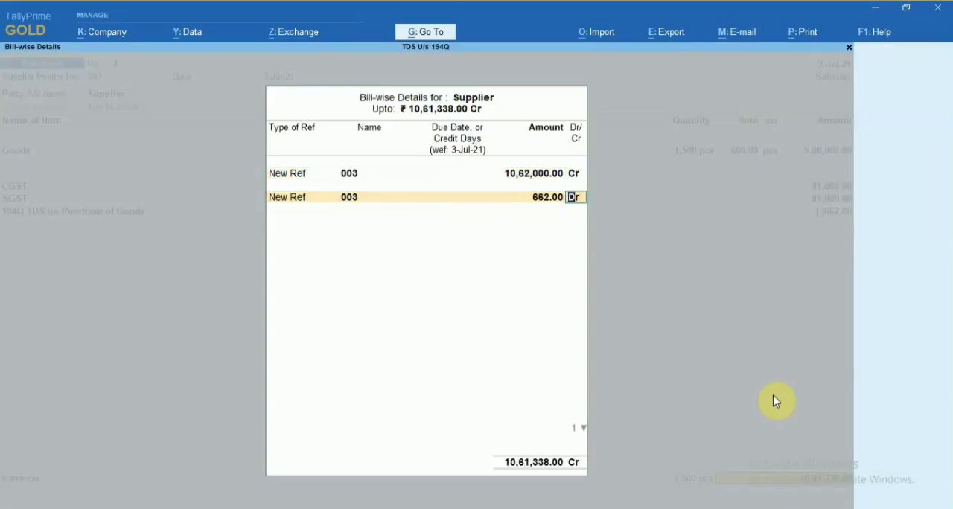
key("Return")
key("Return")
key("Return")
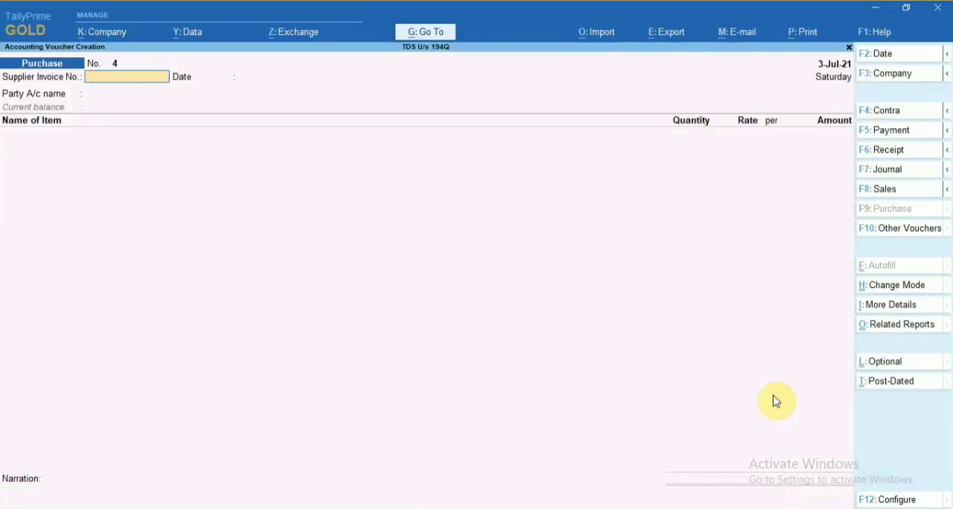
key("Escape")
key("Return")
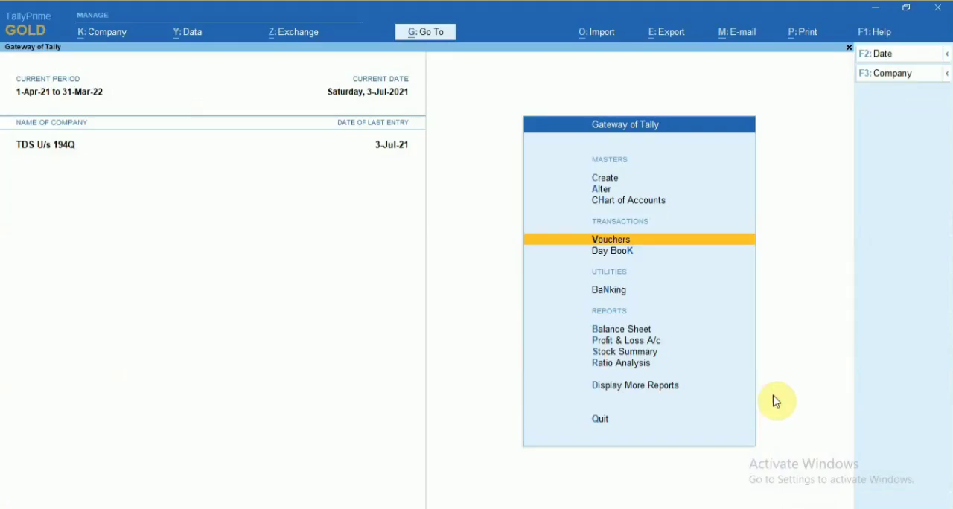
key("Down")
key("Up")
key("Down")
key("Up")
key("Down")
key("Down")
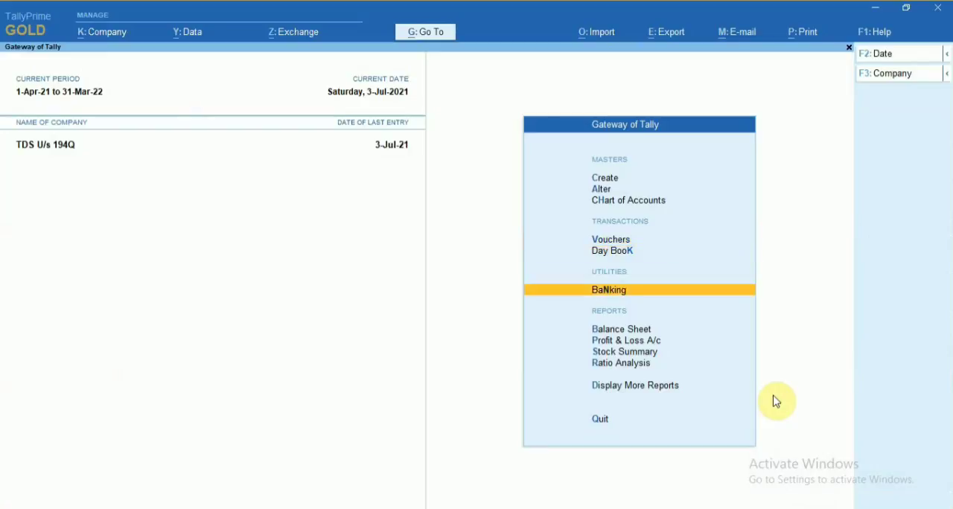
key("Up")
key("Down")
key("Down")
key("Down")
key("Up")
key("Down")
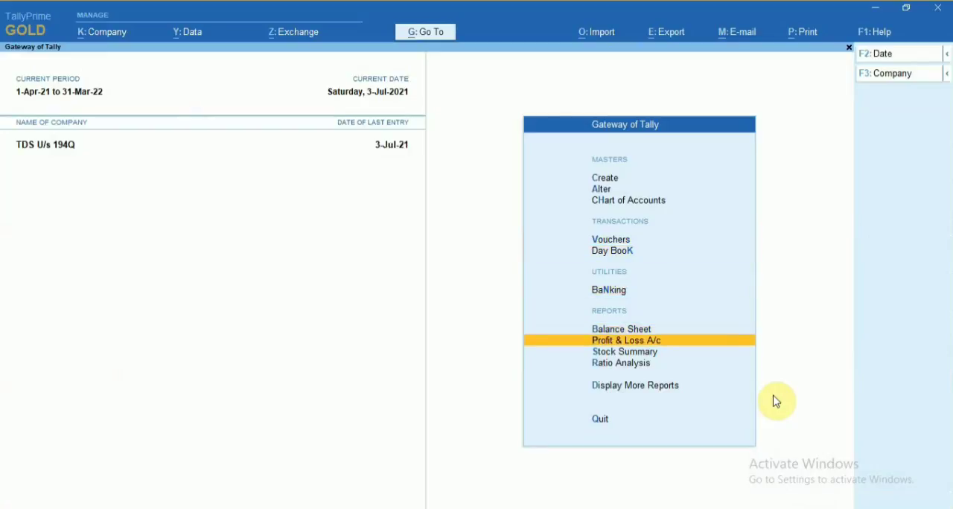
key("Up")
key("Up")
key("Down")
key("Down")
key("Down")
key("Up")
Open the TDS reports among the statutory reports.
key("Down")
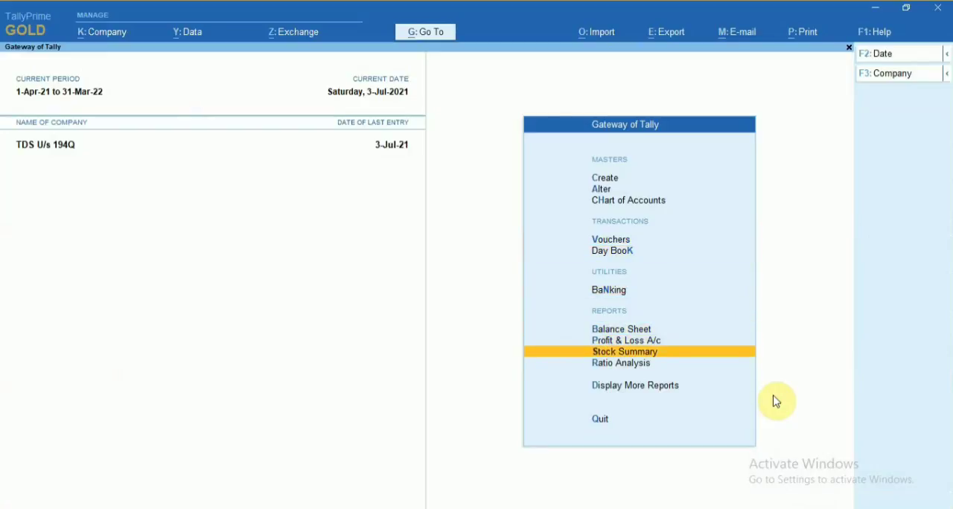
key("Down")
key("Down")
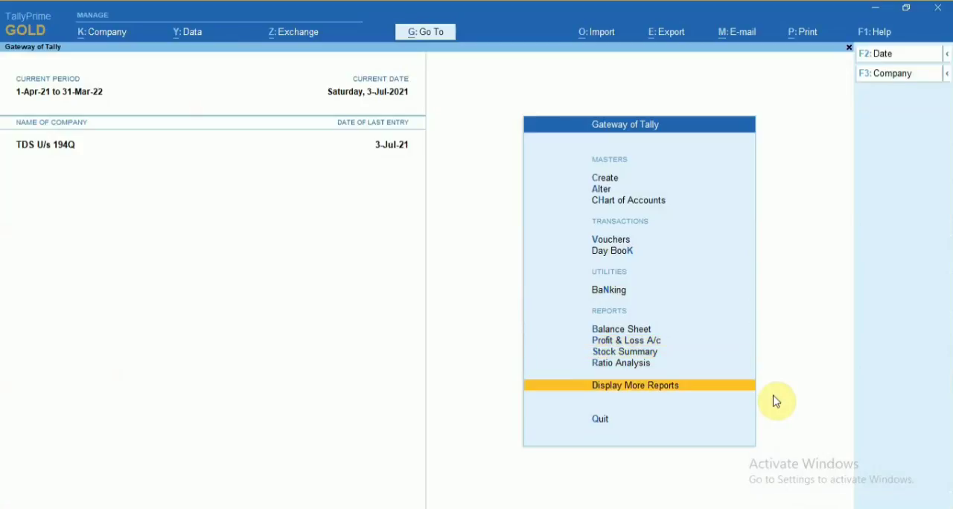
key("Return")
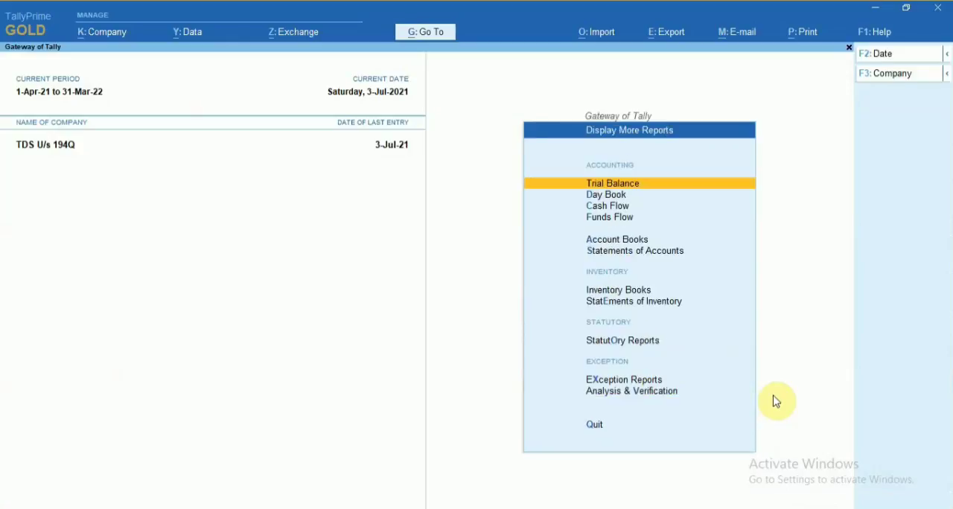
key("Down")
key("Down")
key("Down")
key("Down")
key("Down")
key("Down")
key("Down")
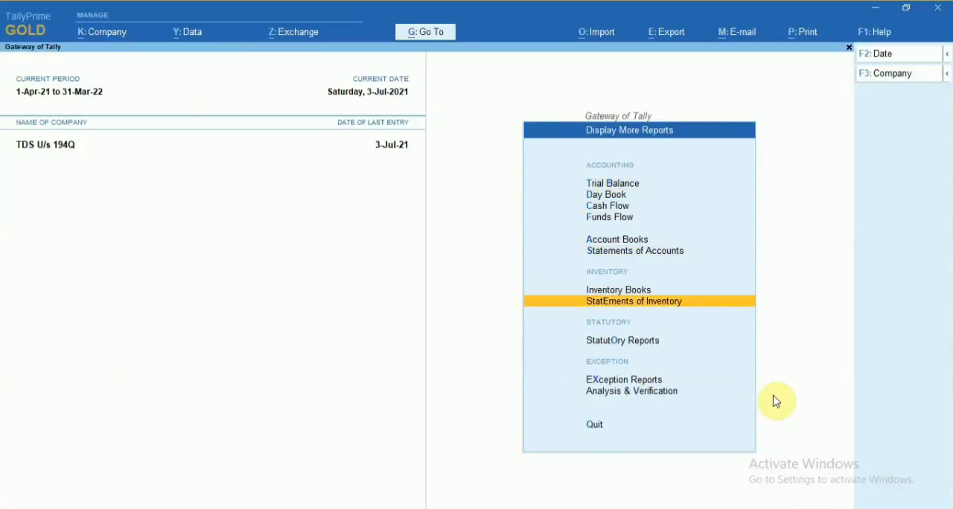
key("Up")
key("Down")
key("Down")
key("Down")
key("Up")
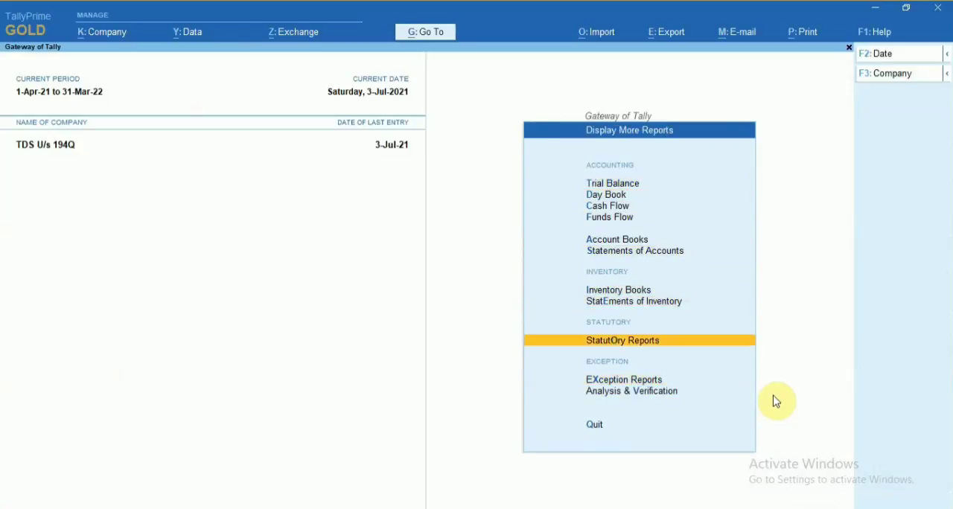
key("Return")
key("Down")
key("Return")
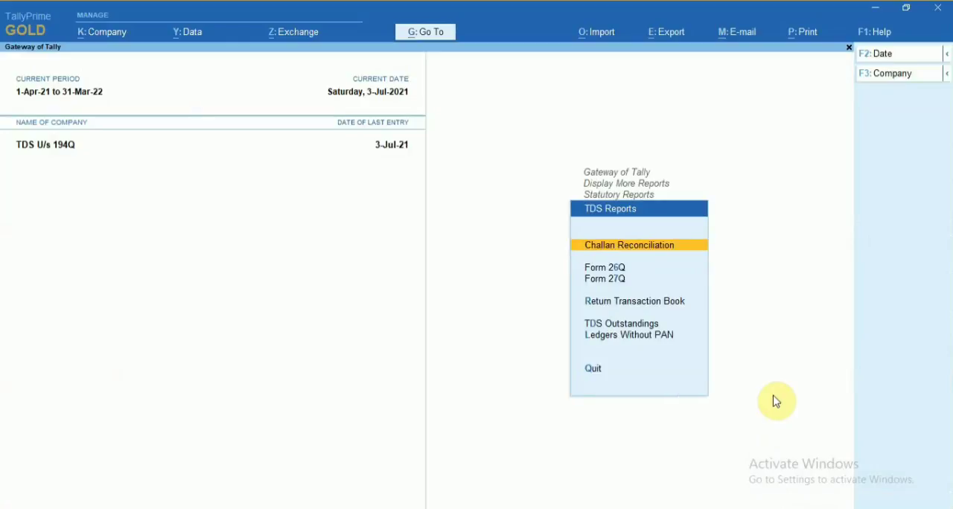
Examine the deduction at normal rate in the Form 26Q report and leave the reports.
key("Down")
key("Down")
key("Up")
key("Return")
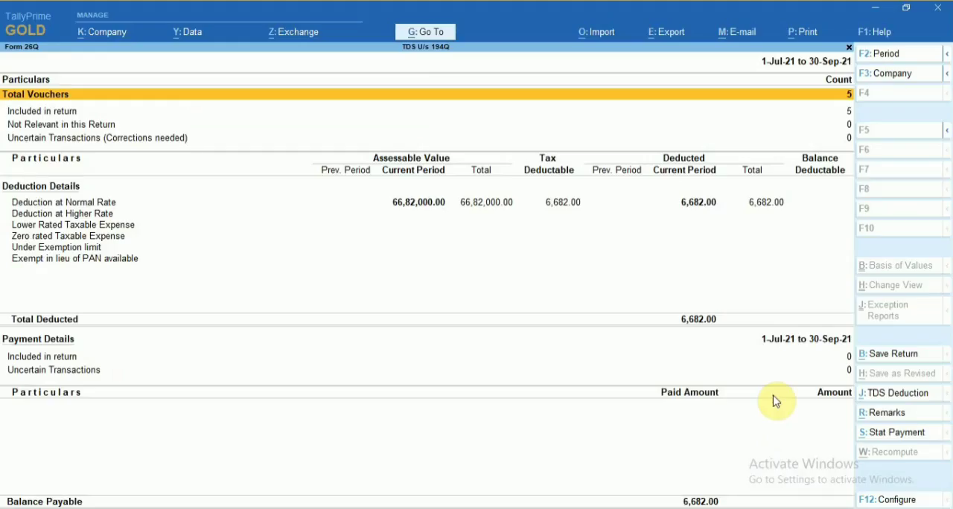
key("Down")
key("Down")
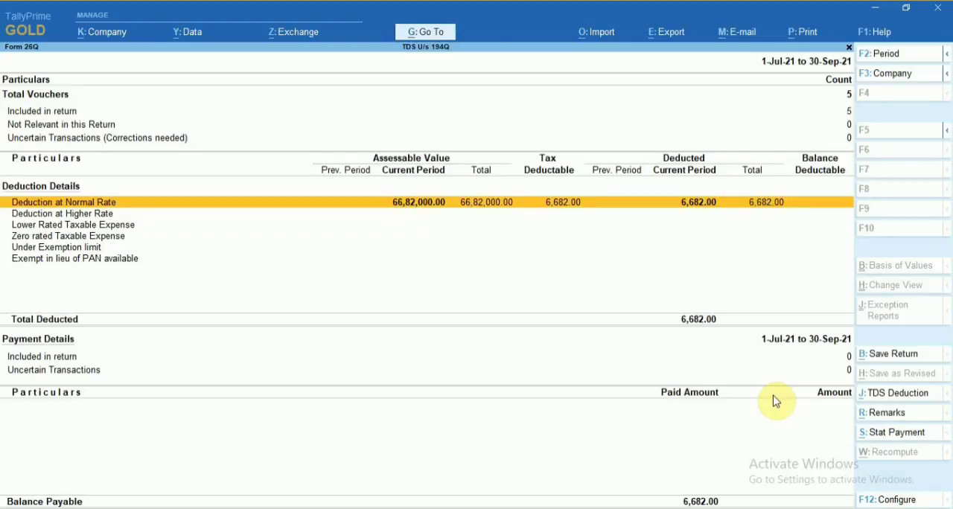
key("Escape")
key("Escape")
key("Escape")
Open the Balance Sheet and drill down into Current Liabilities.
key("Up")
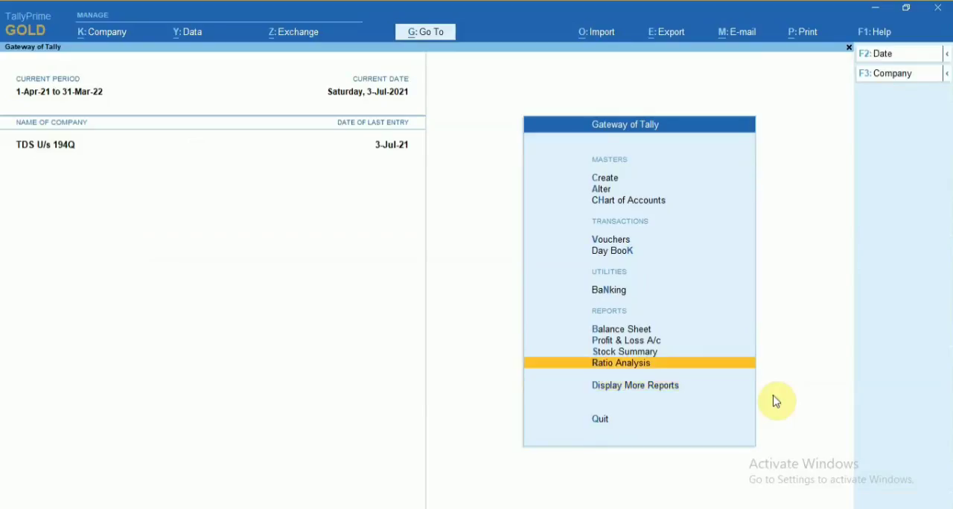
key("Up")
key("Up")
key("Up")
key("Return")
key("Down")
key("Down")
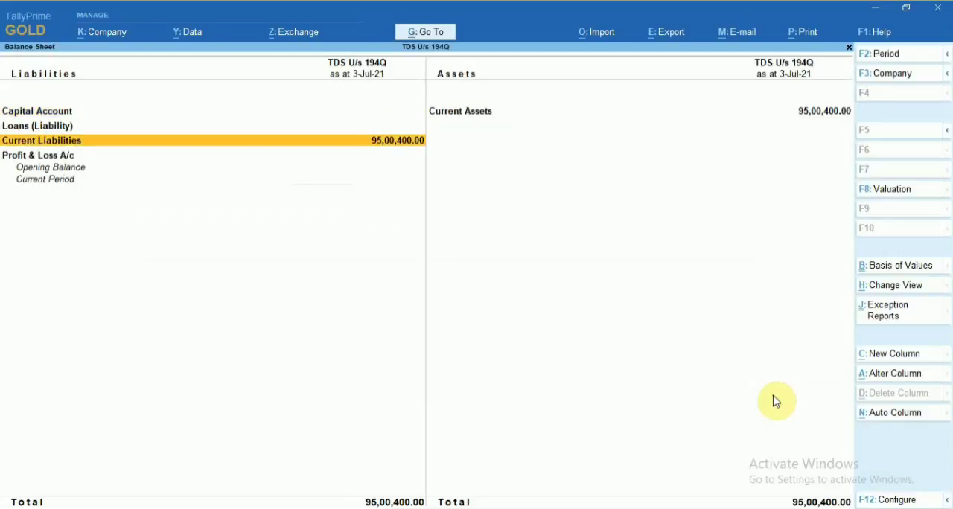
key("Up")
key("Down")
key("Return")
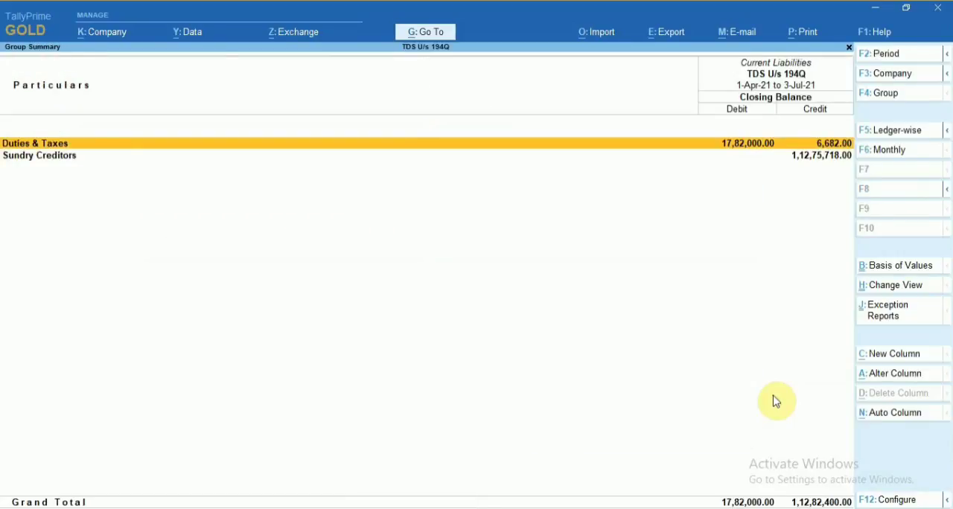
Examine the 194Q TDS on Purchase of Goods balance under Duties & Taxes and return to the Gateway of Tally without quitting.
key("Return")
key("Up")
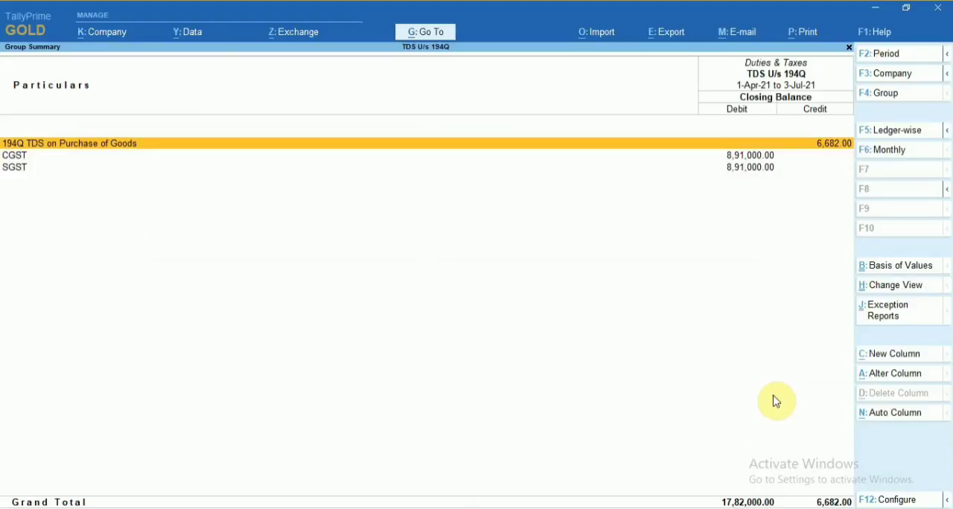
key("Down")
key("Up")
key("Escape")
key("Escape")
key("Escape")
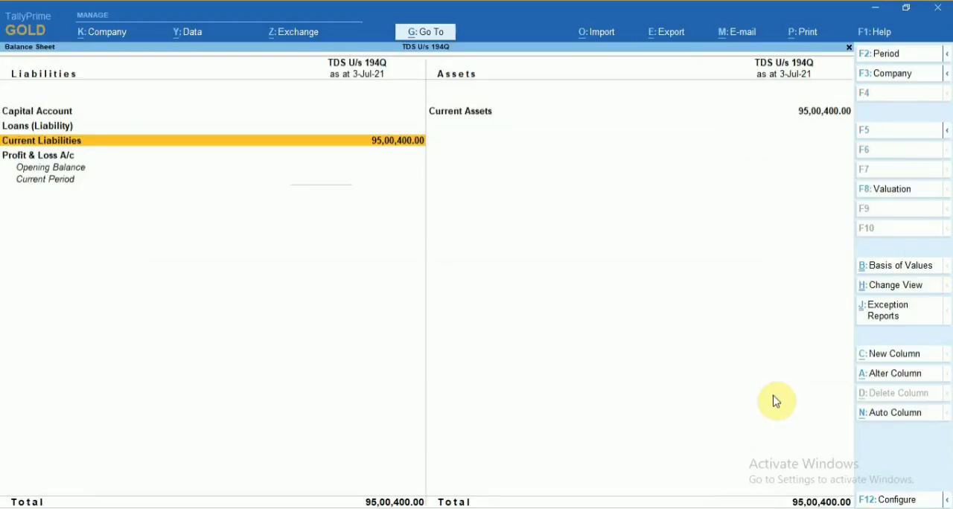
key("Escape")
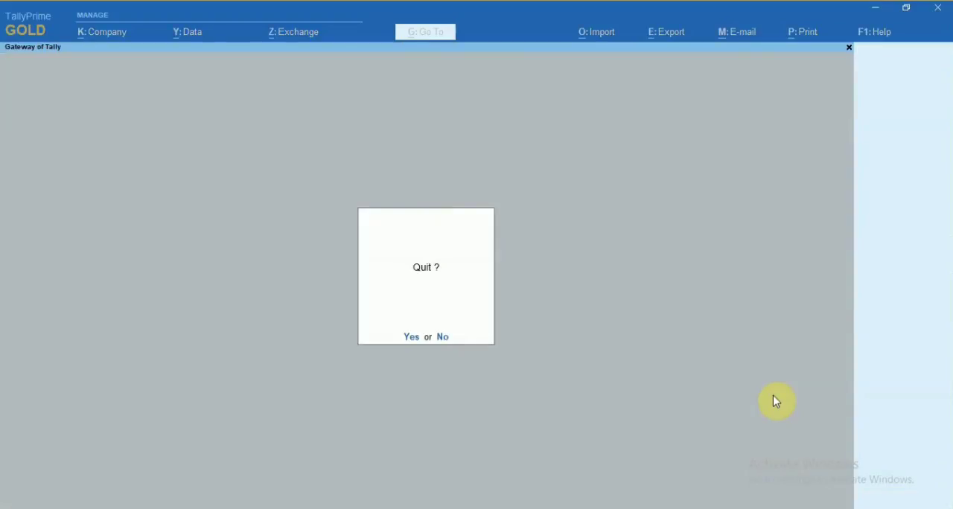
key("n")
Start a payment voucher without a supplier reference and choose SBI Bank Account as its account.
key("Down")
key("Down")
key("Down")
key("Return")
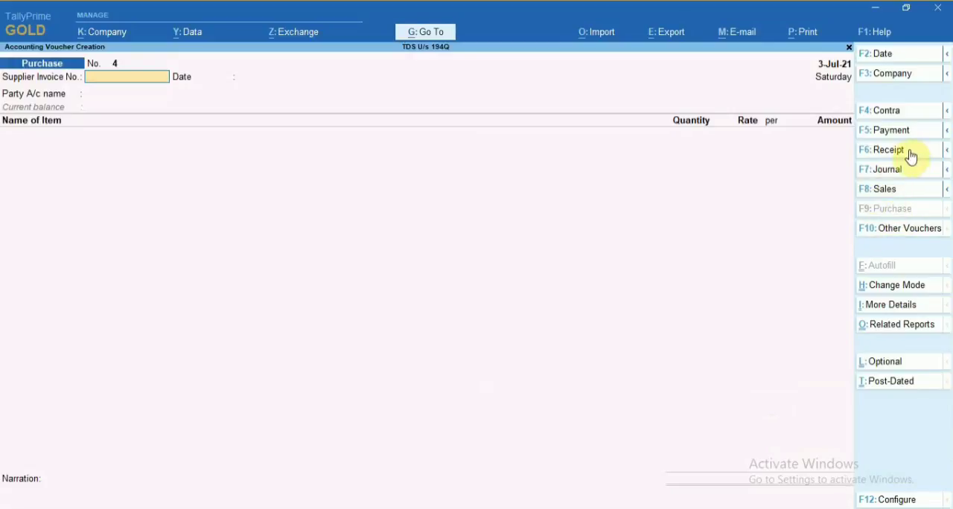
left_click(883, 133)
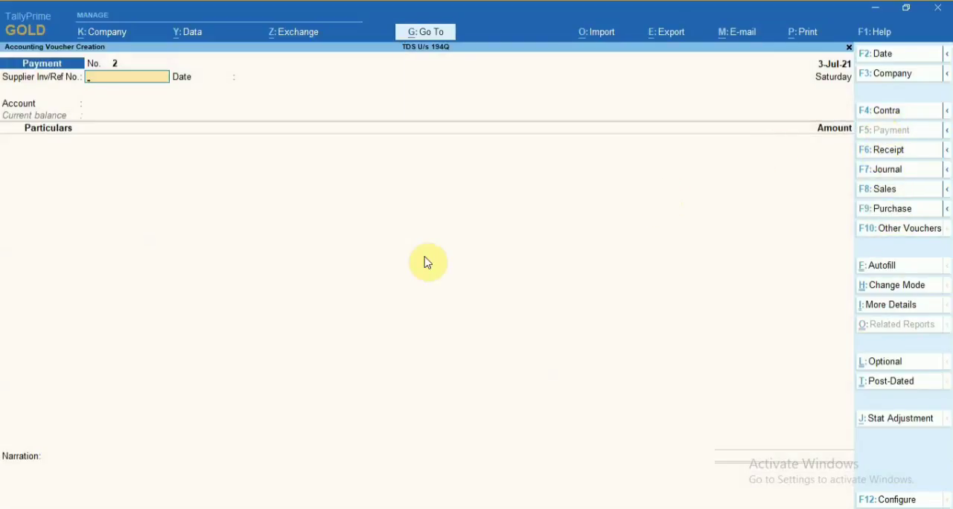
key("Return")
key("Return")
type("Sbi")
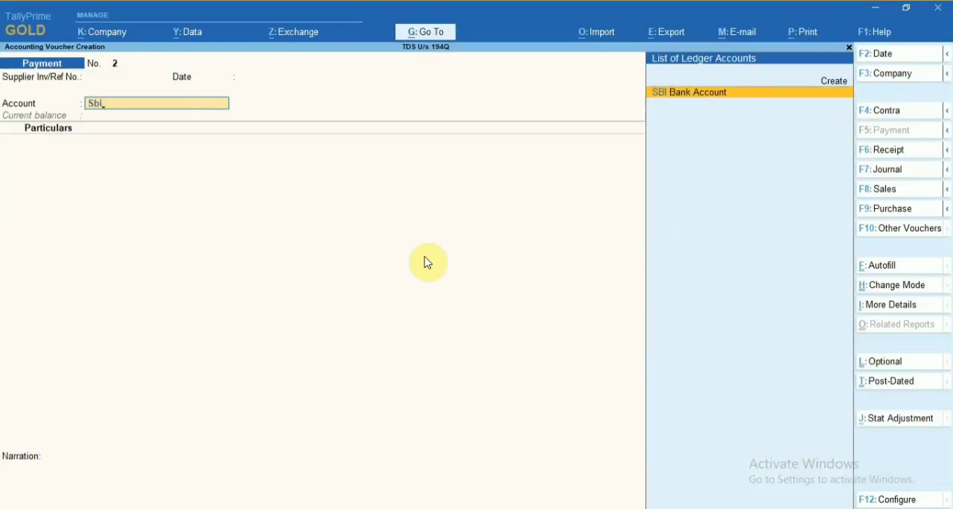
key("Return")
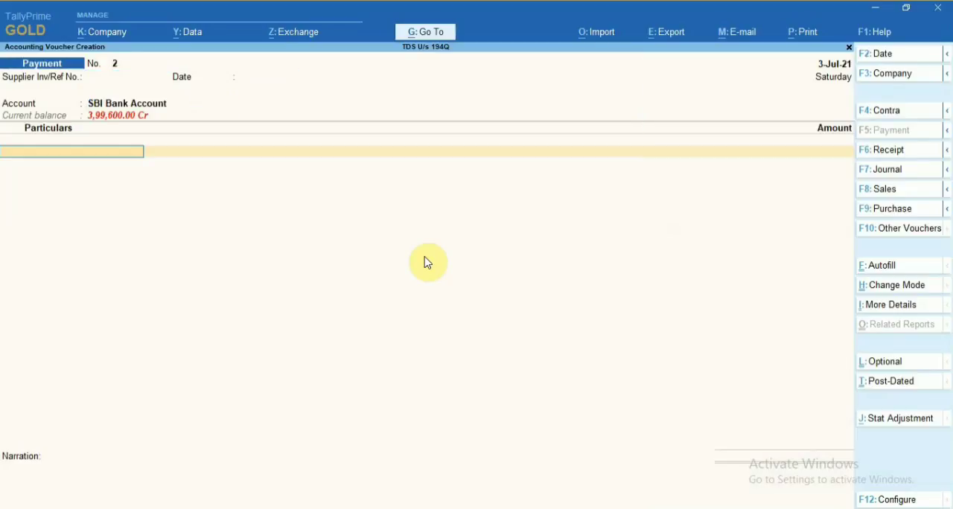
Autofill the payment voucher as a Stat Payment with tax type TDS.
left_click(904, 269)
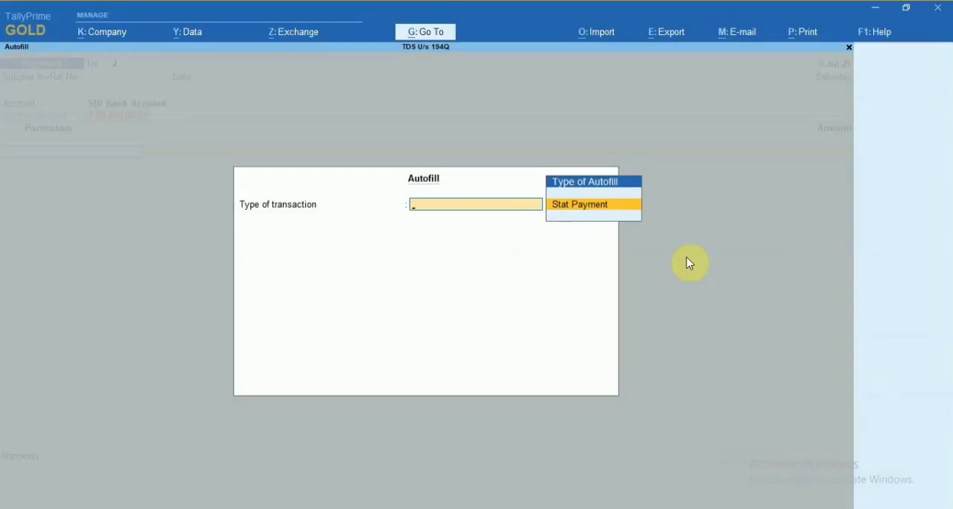
key("Return")
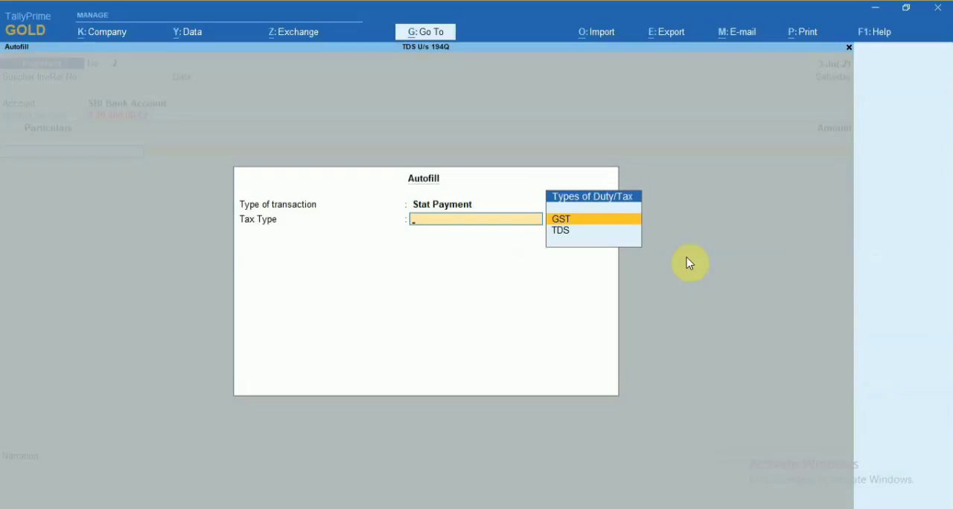
key("Down")
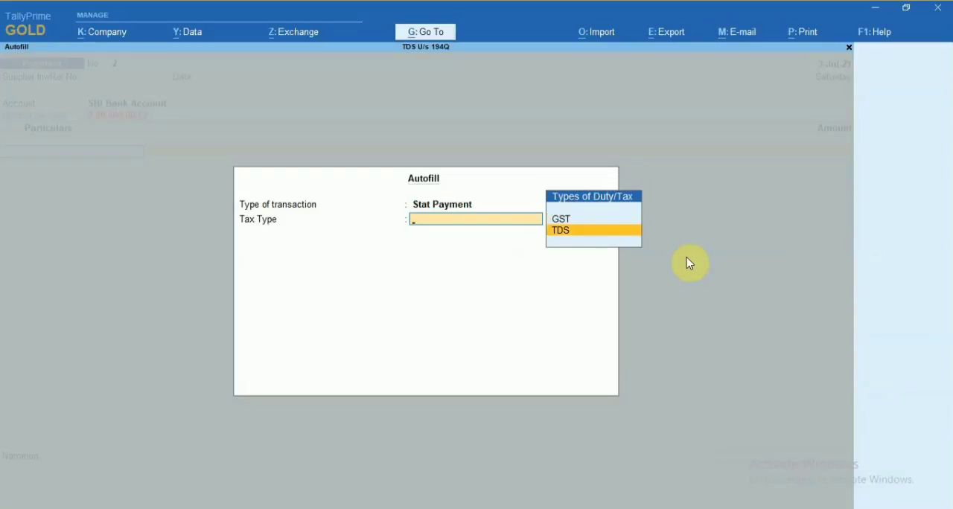
key("Return")
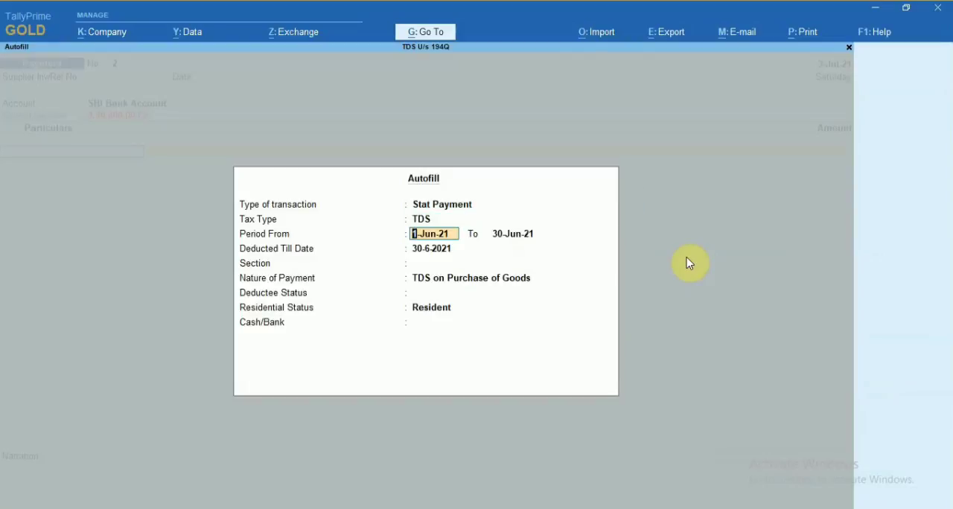
Set the autofill period to 1-Jul-21 to 31-Jul-21 and the deducted till date to 31-7-2021, and return to the voucher without quitting it.
key("Return")
key("BackSpace")
type("1-0")
key("BackSpace")
key("BackSpace")
type("01-07-21")
key("Return")
type("31-07-21")
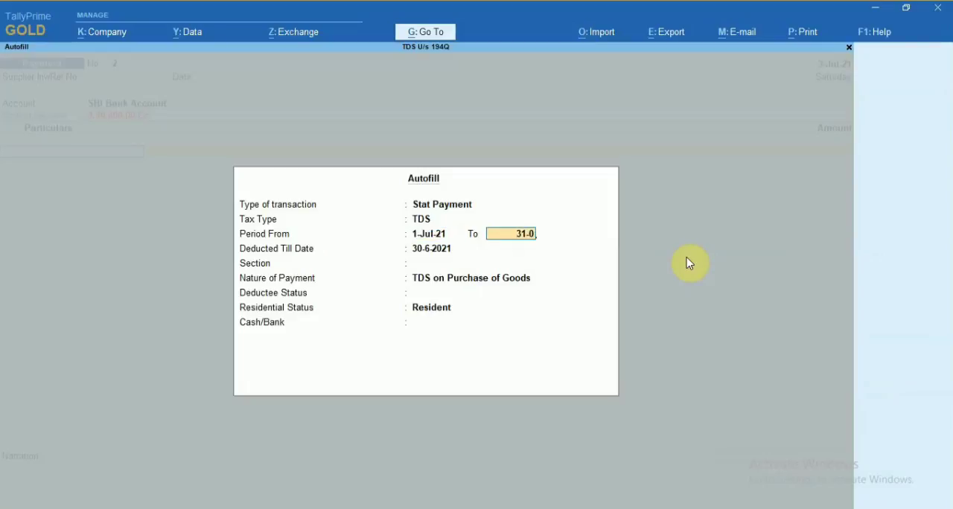
key("Return")
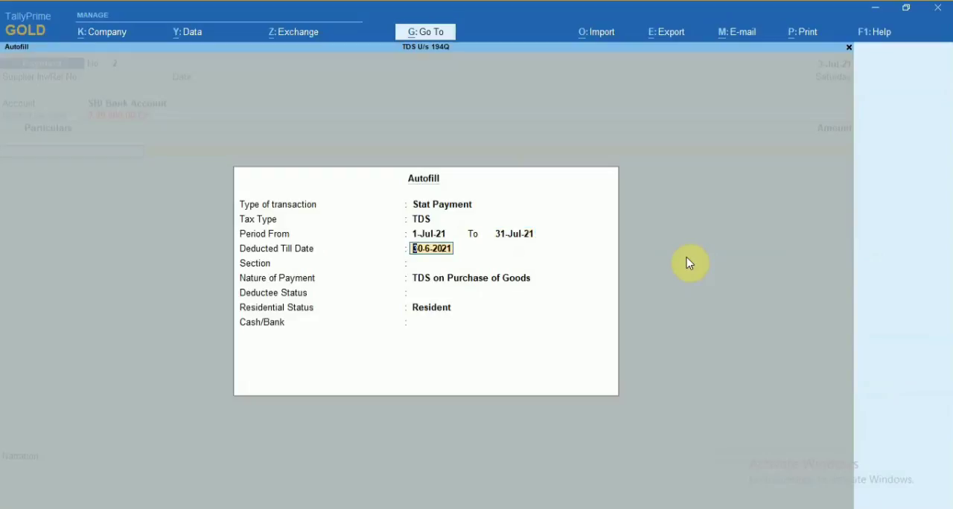
type("31-07-2021")
key("Return")
key("Escape")
key("Escape")
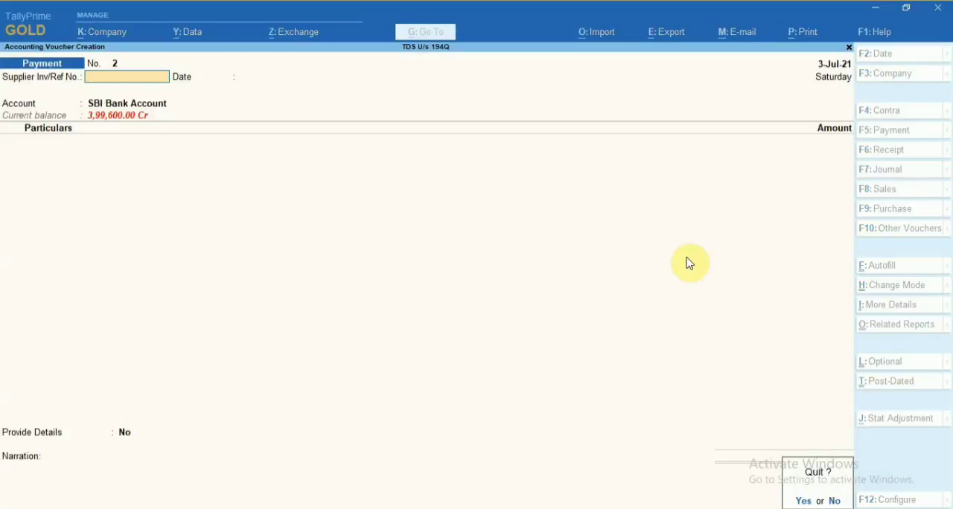
key("n")
Set the payment voucher's date to 07-08-2021.
key("F2")
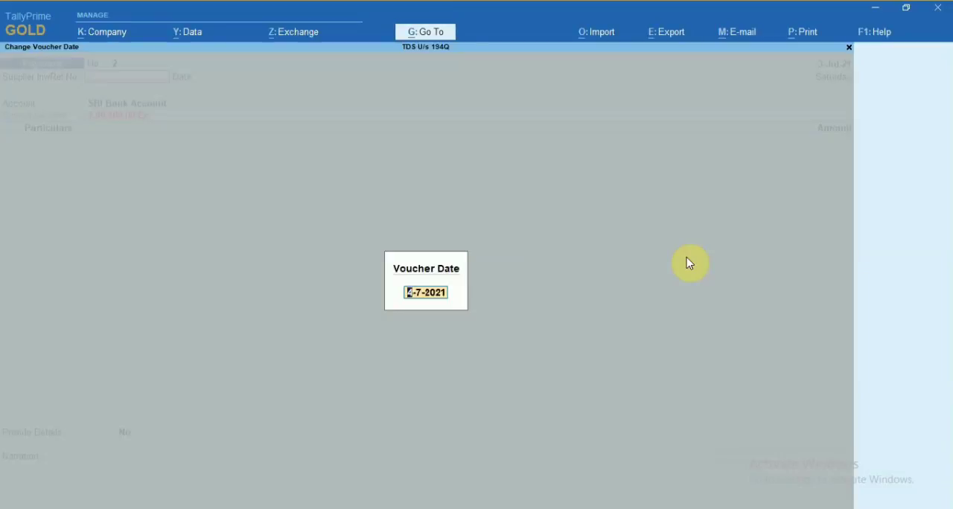
type("07-08-2021")
key("Return")
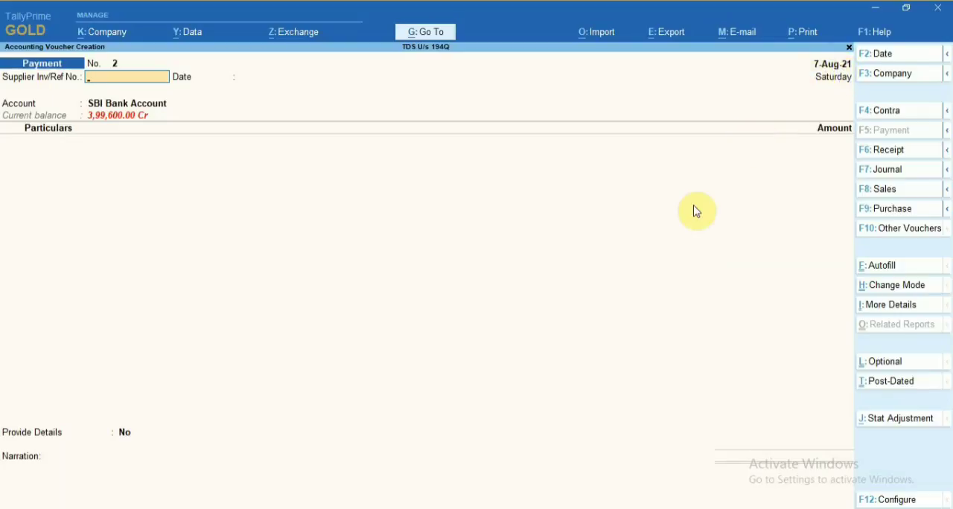
Reopen the autofill for the TDS Stat Payment and keep its period and deducted till date.
left_click(870, 268)
key("Return")
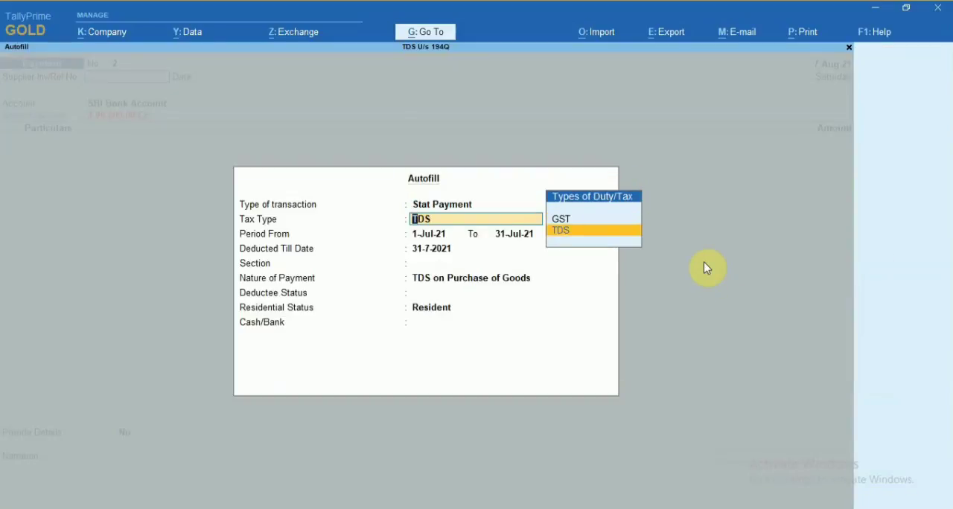
key("Return")
key("Return")
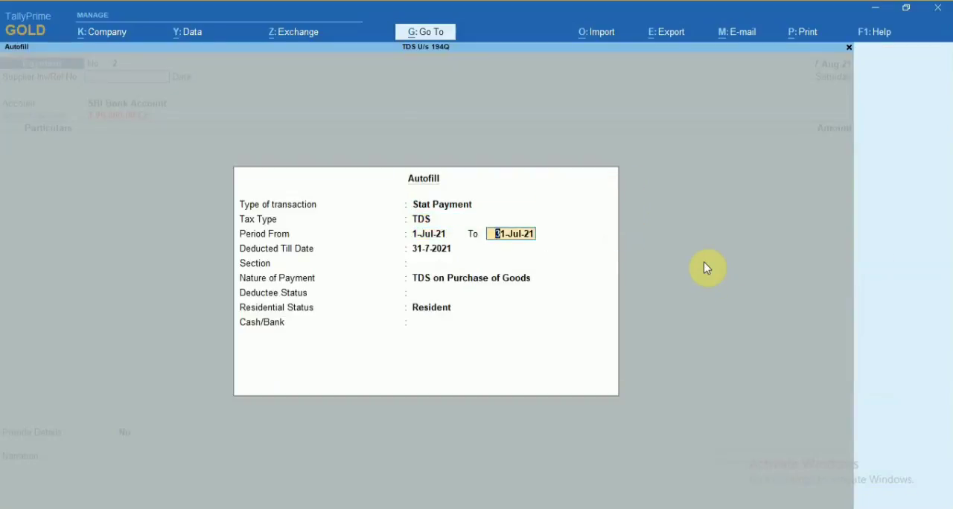
key("Return")
key("Return")
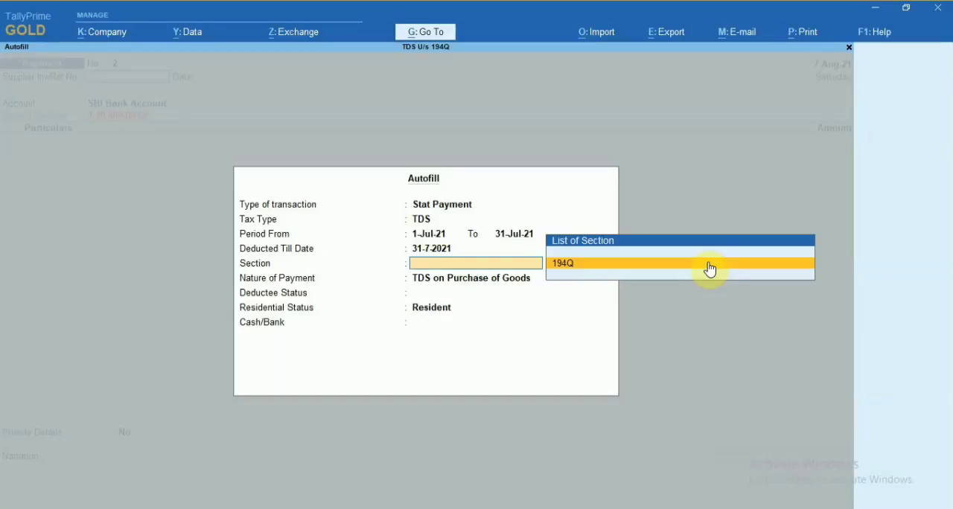
Set the autofill section to 194Q and the deductee status to All Items, keeping the nature of payment.
left_click(709, 267)
left_click(705, 268)
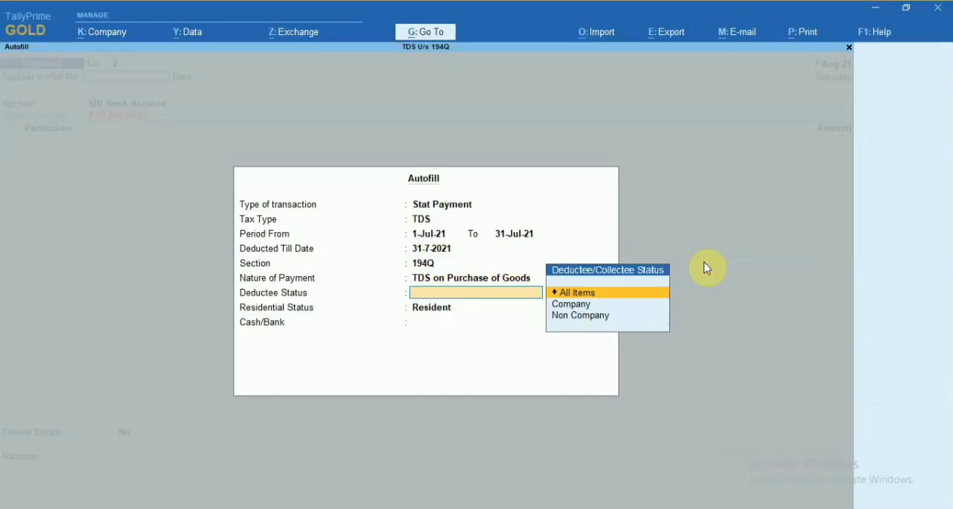
key("Down")
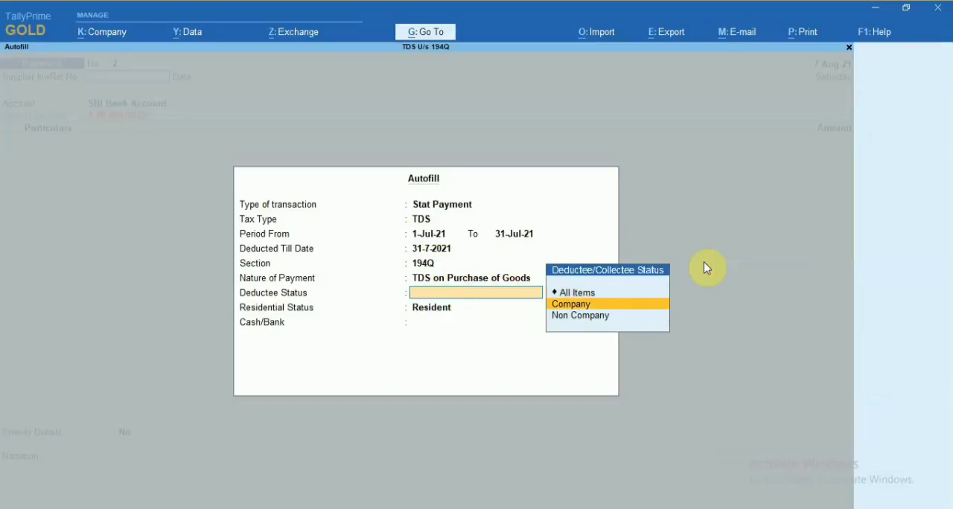
key("Up")
key("Return")
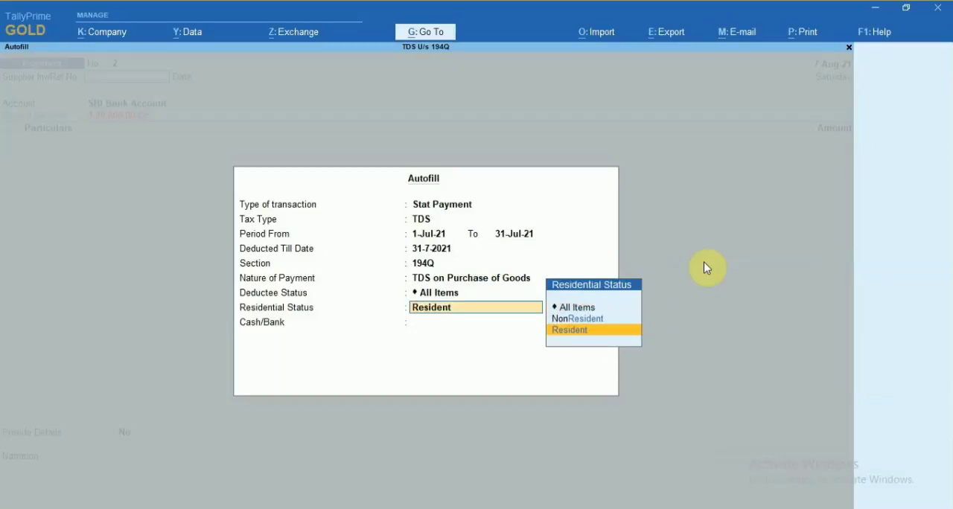
Keep the autofill's residential status as Resident and autofill the TDS payment from SBI Bank Account.
key("Return")
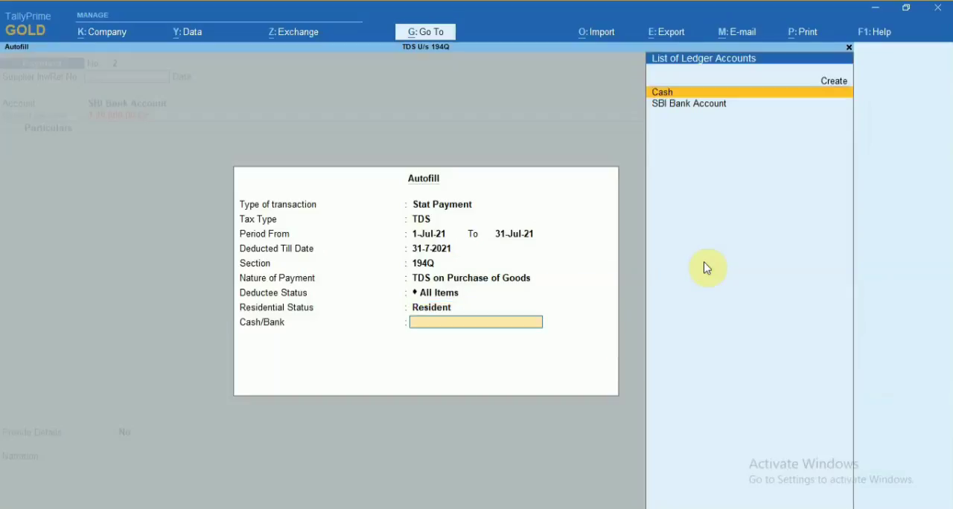
key("Down")
key("Return")
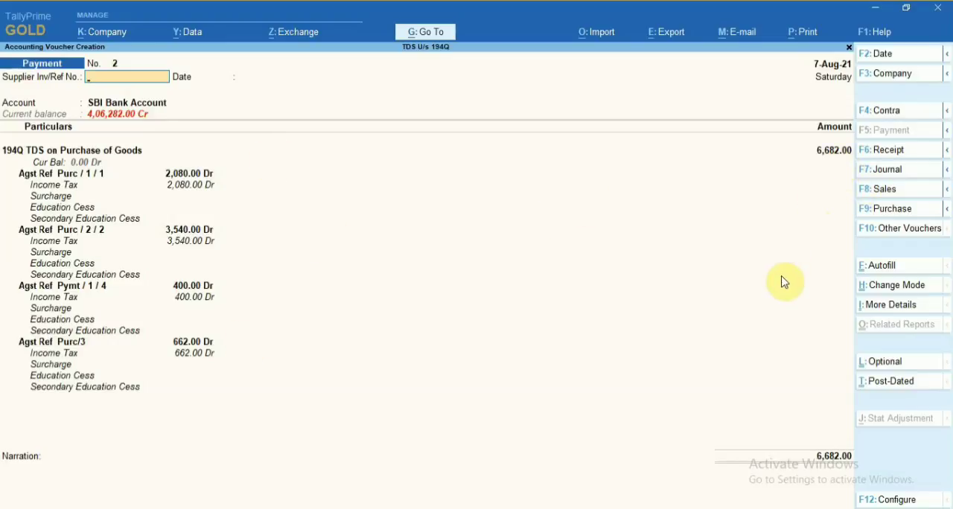
Leave the supplier reference and narration blank, accept the TDS payment voucher, and return to the Gateway of Tally.
key("Return")
key("Return")
key("Return")
key("Return")
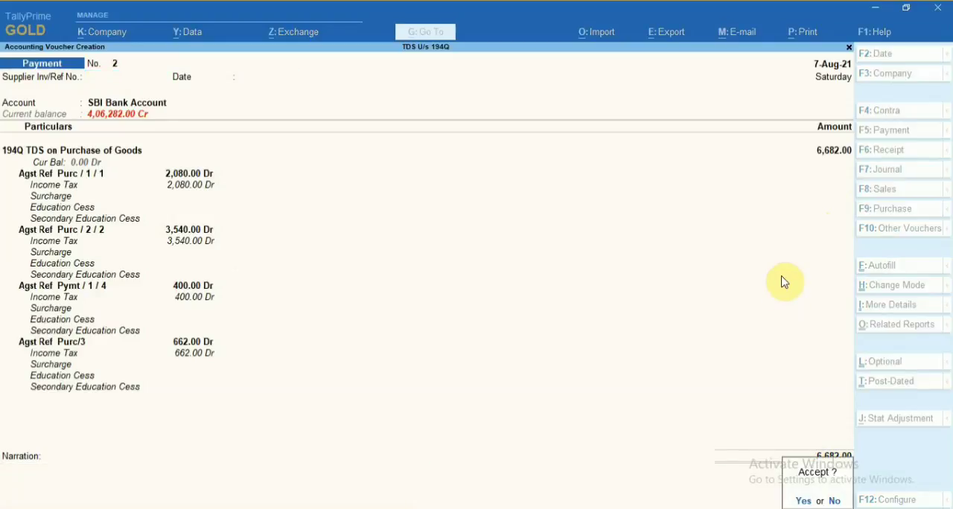
key("Return")
key("Escape")
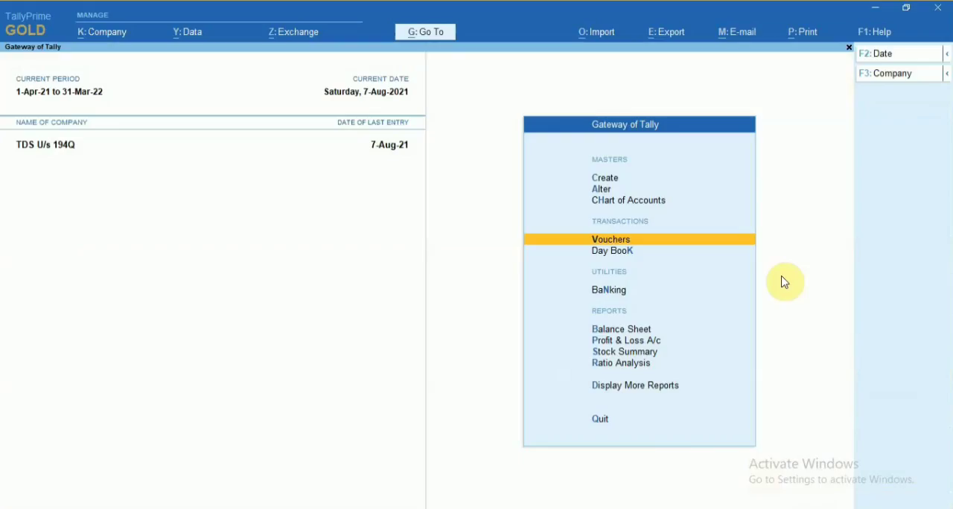
Open the Balance Sheet.
key("Down")
key("Down")
key("Down")
key("Down")
key("Up")
key("Return")
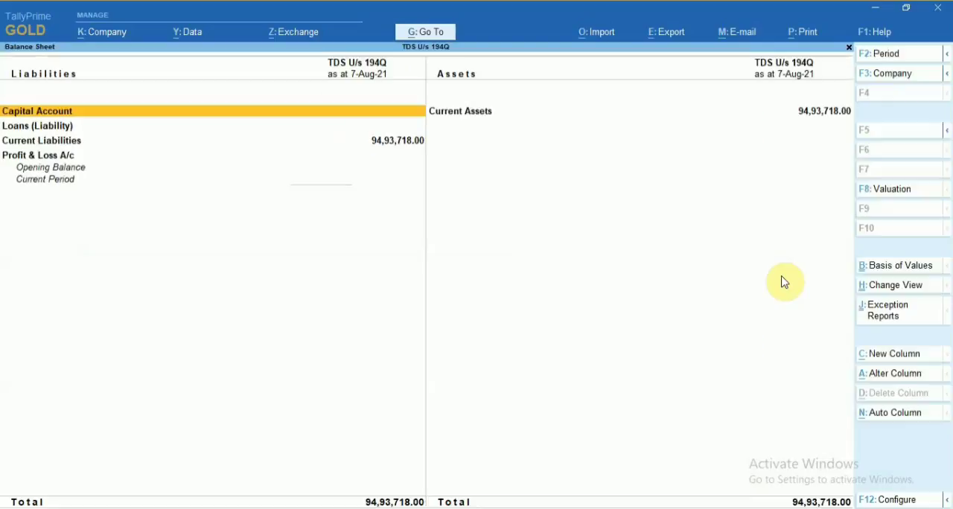
Drill down through Current Liabilities to the Duties & Taxes group summary.
key("Down")
key("Down")
key("Down")
key("Up")
key("Return")
key("Down")
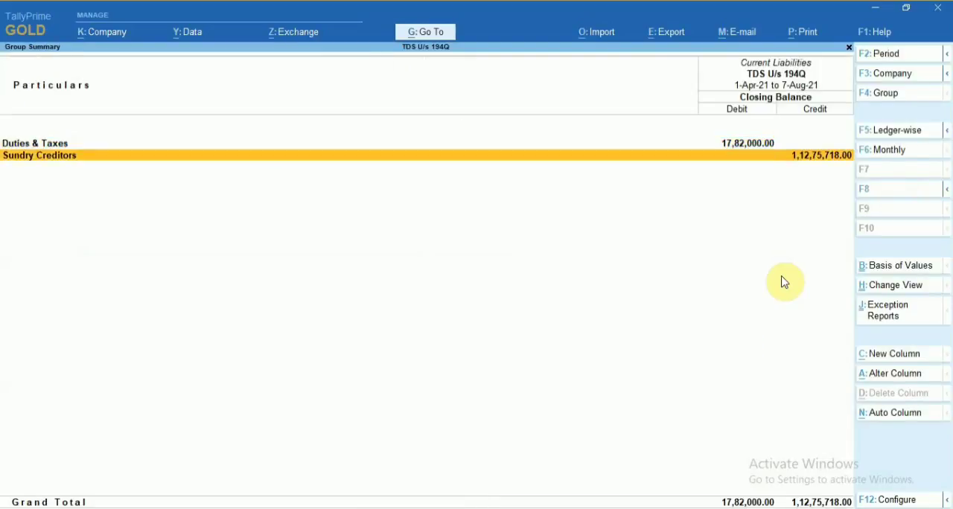
key("Up")
key("Return")
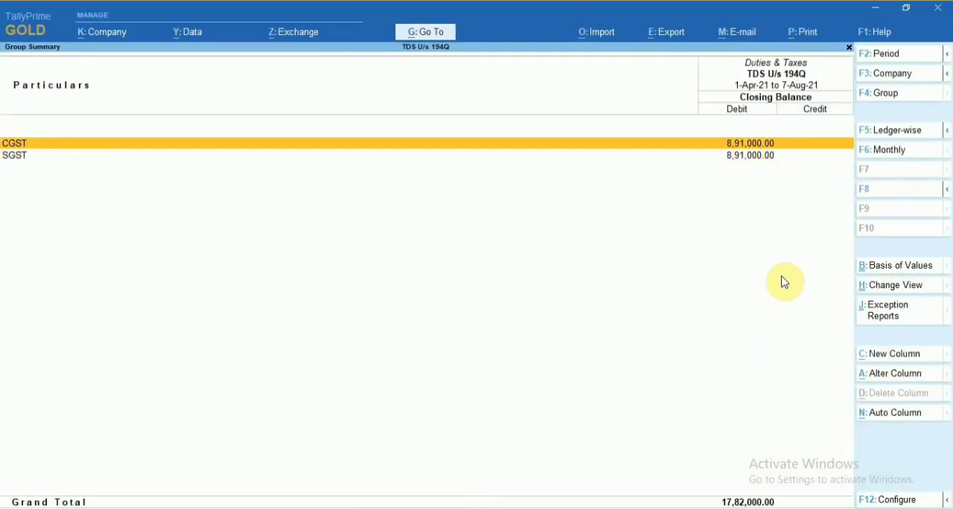
Configure the Duties & Taxes summary to show the opening balance and transactions.
key("F12")
key("y")
key("y")
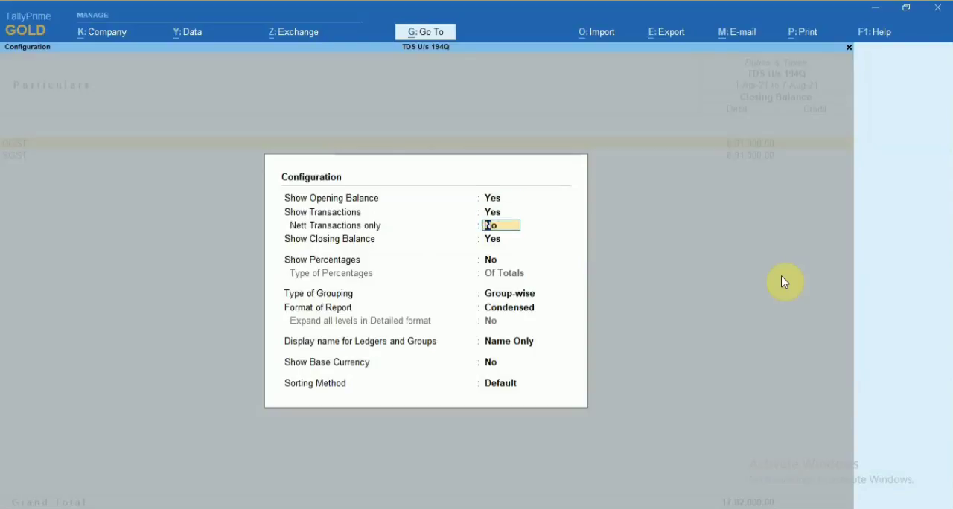
key("ctrl+a")
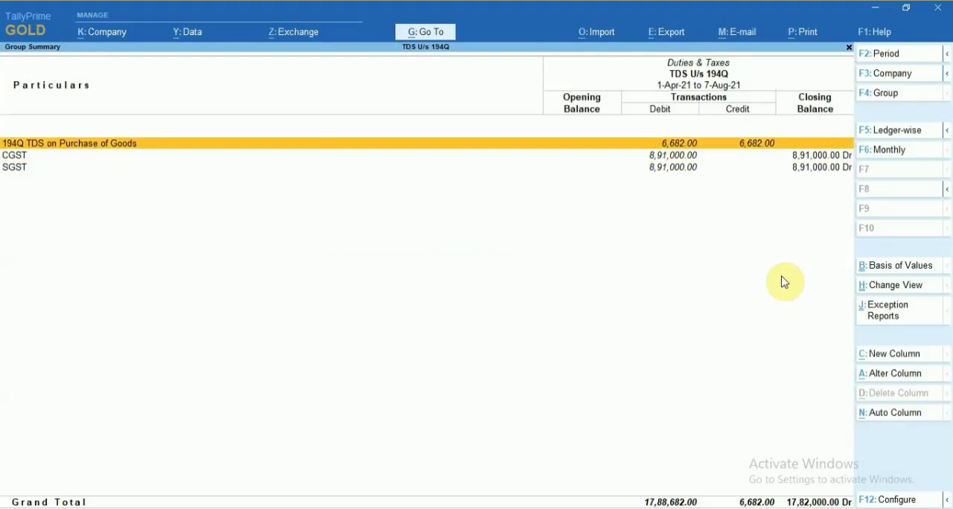
Check the monthly summary of the 194Q TDS on Purchase of Goods ledger, and return to the Gateway of Tally.
key("Return")
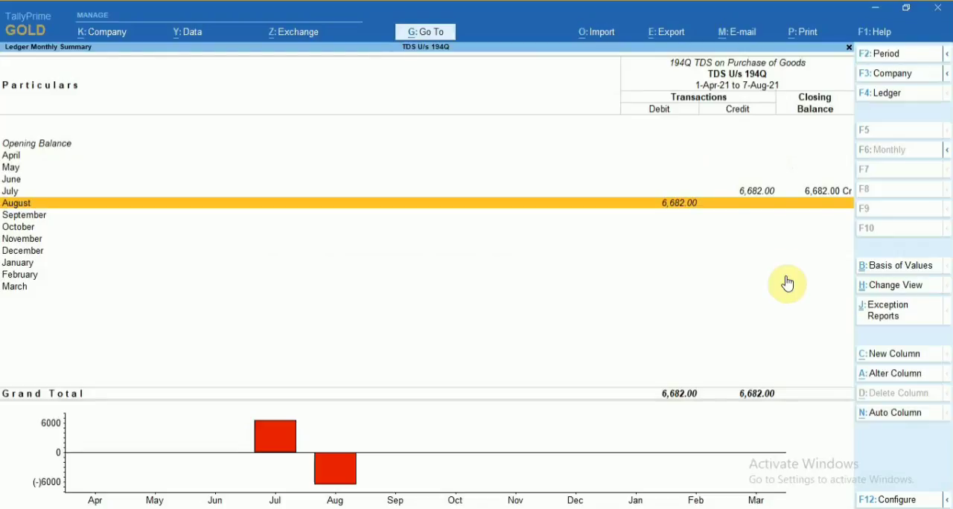
key("Escape")
key("Escape")
key("Escape")
key("Escape")
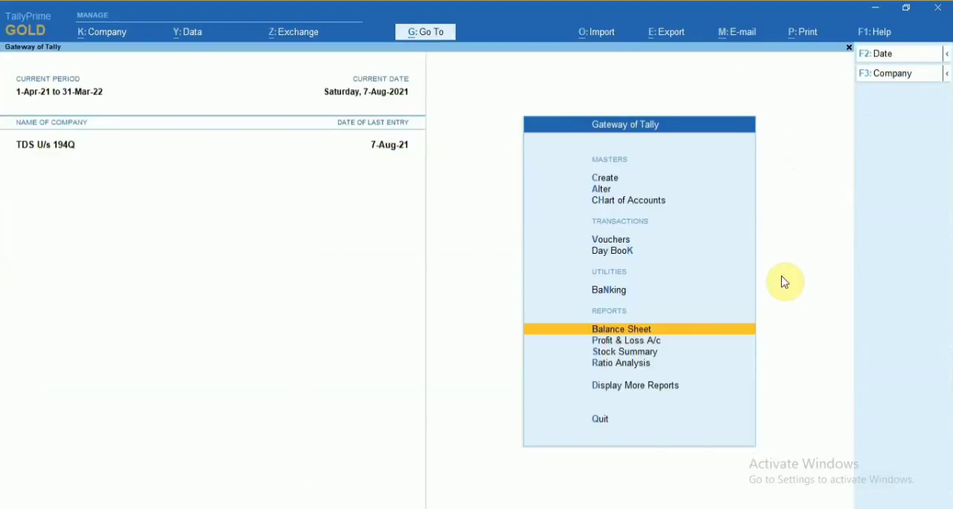
Open the list of additional reports from the Gateway of Tally.
key("Down")
key("Up")
key("Up")
key("Down")
key("Down")
key("Down")
key("Down")
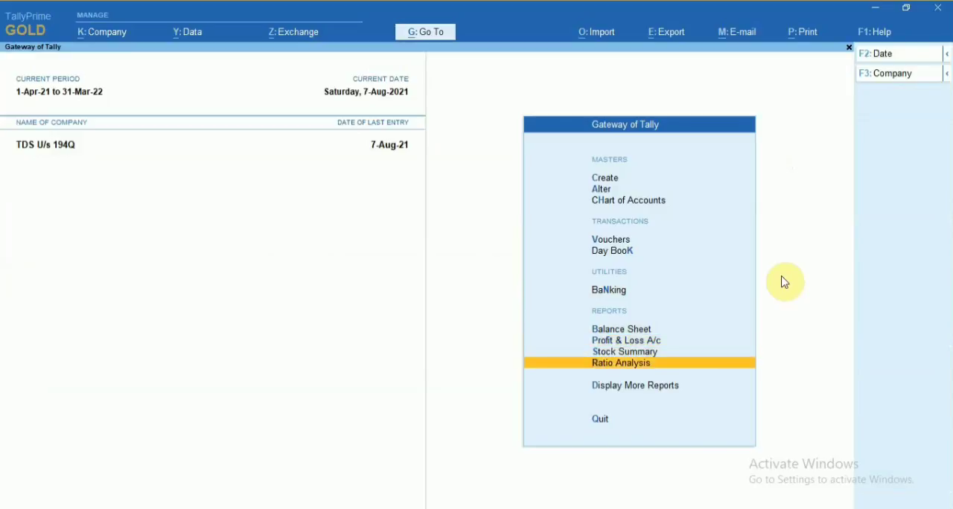
key("Down")
key("Return")
Open Form 26Q from the TDS reports within the statutory reports.
key("Down")
key("Down")
key("Down")
key("Down")
key("Down")
key("Down")
key("Down")
key("Down")
key("Down")
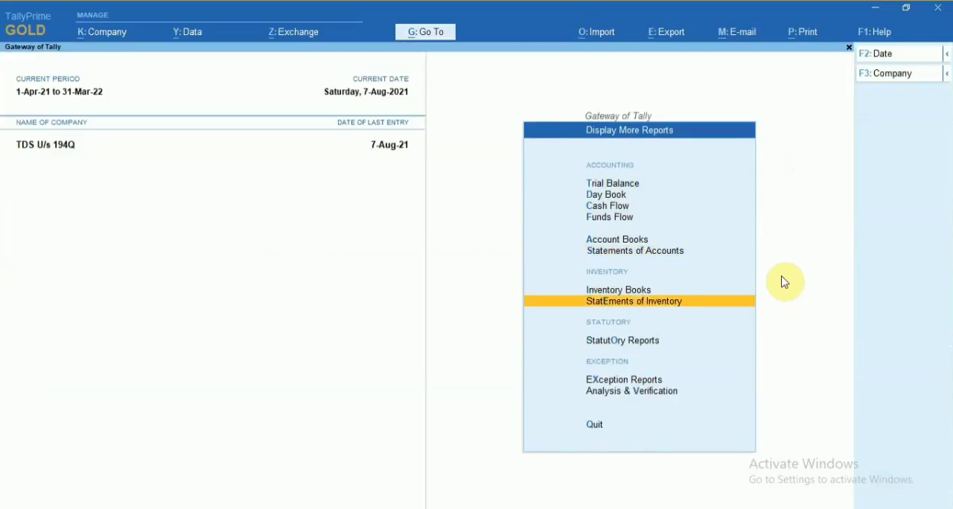
key("Up")
key("Return")
key("Down")
key("Return")
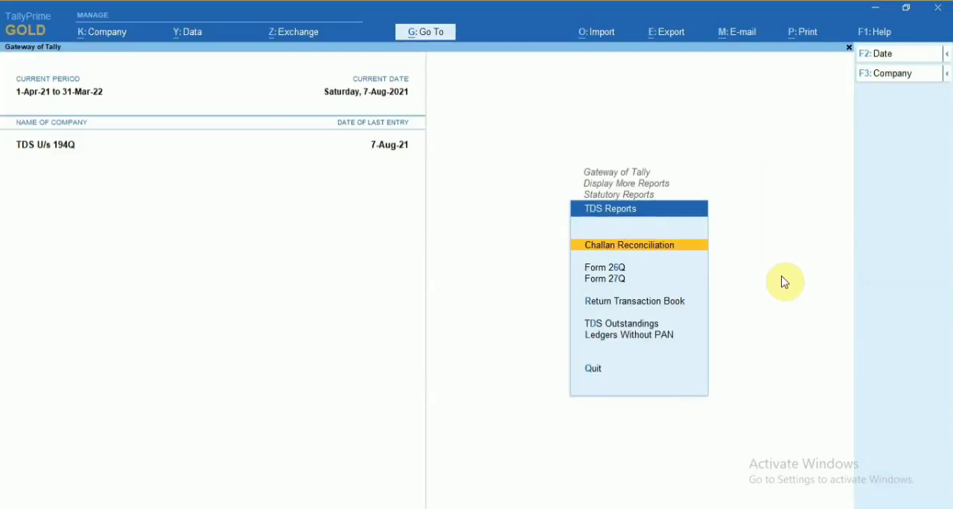
key("Down")
key("Return")
key("plus")
key("Up")
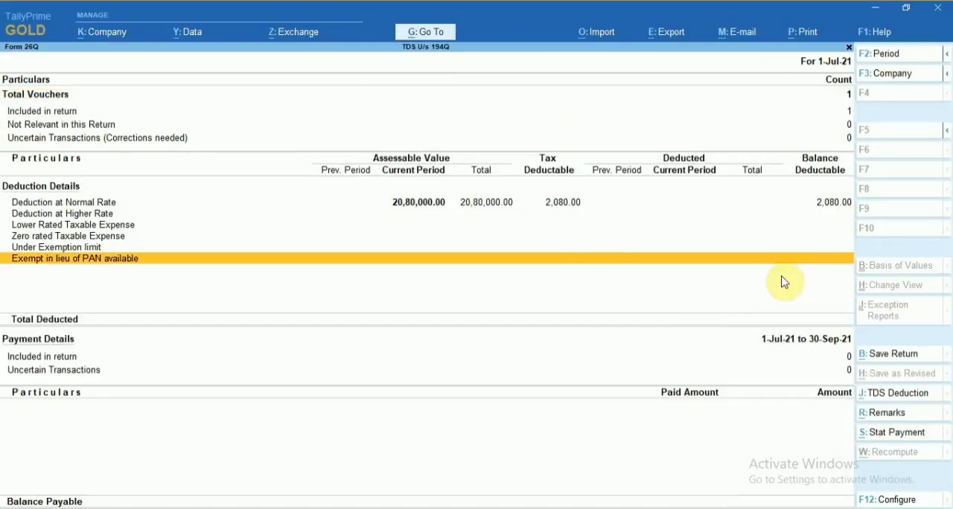
key("Escape")
key("Return")
Open the payment exceptions for the uncertain transactions in Form 26Q's payment details.
key("Down")
key("Down")
key("Down")
key("Down")
key("Down")
key("Down")
key("Down")
key("Down")
key("Down")
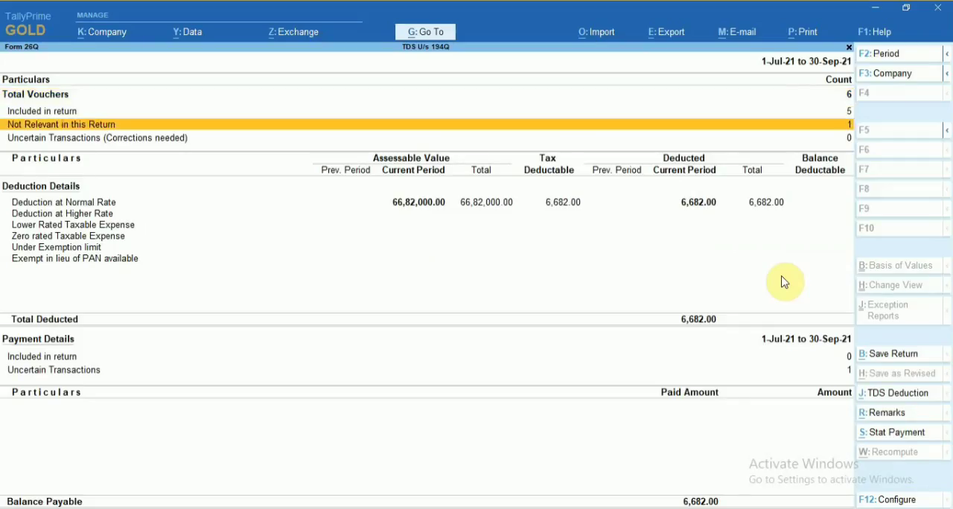
key("Up")
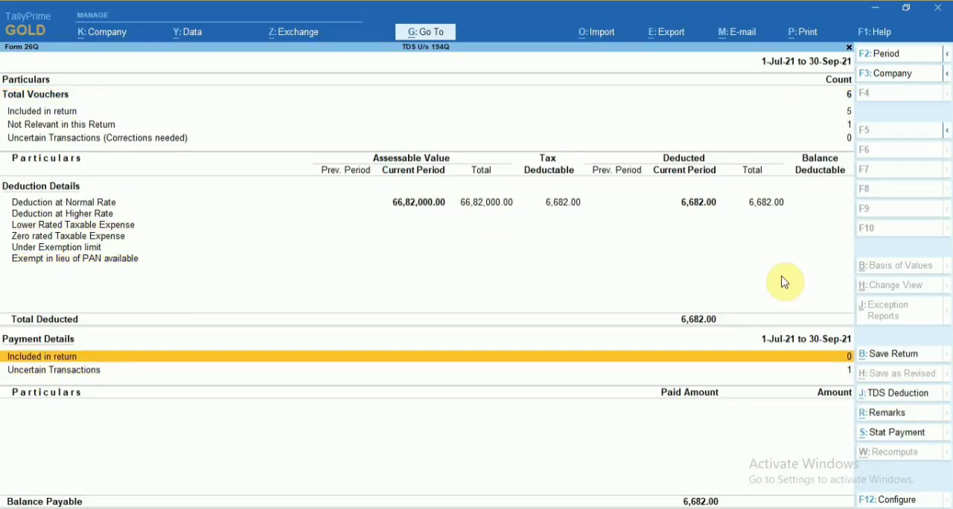
key("Down")
key("Return")
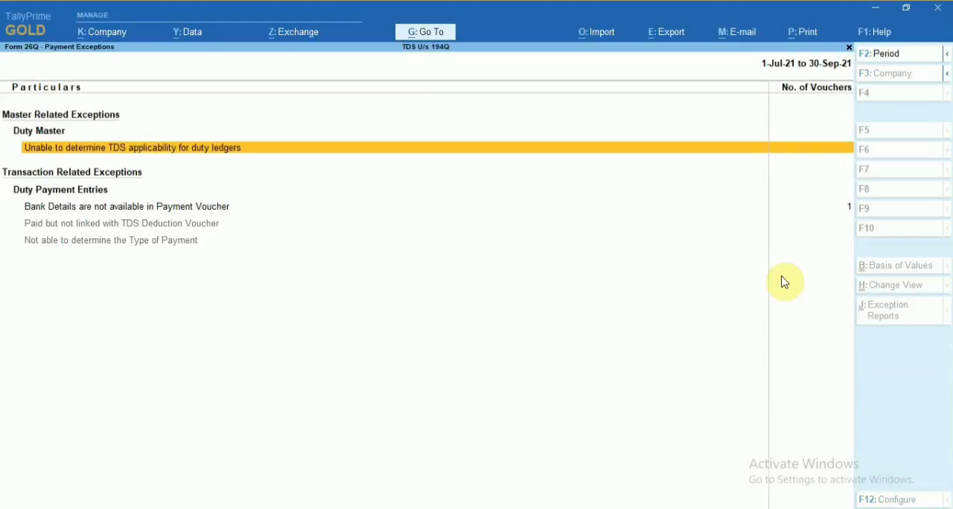
Open the resolution for payment vouchers without bank details, keeping the quarter period, section, deductee type and resident type.
key("Down")
key("Down")
key("Up")
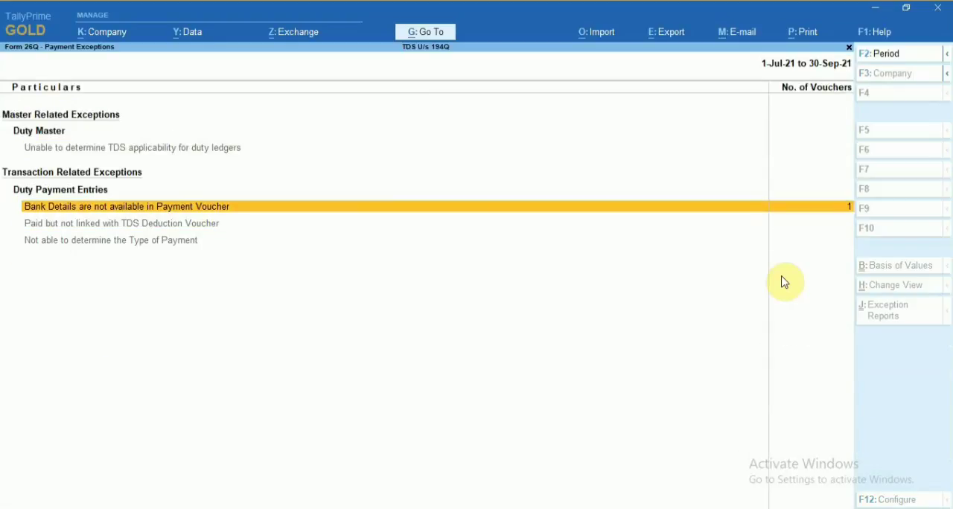
key("Return")
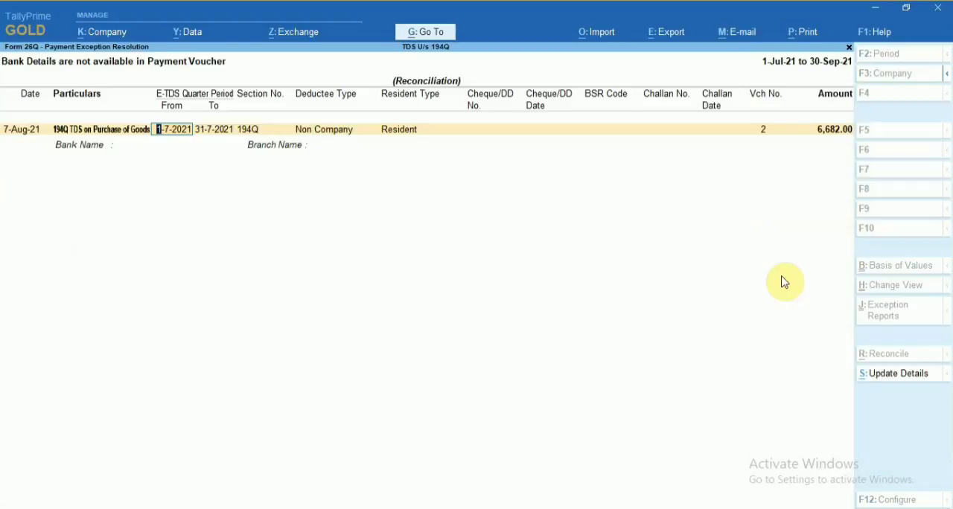
key("Return")
key("Return")
key("Return")
key("Return")
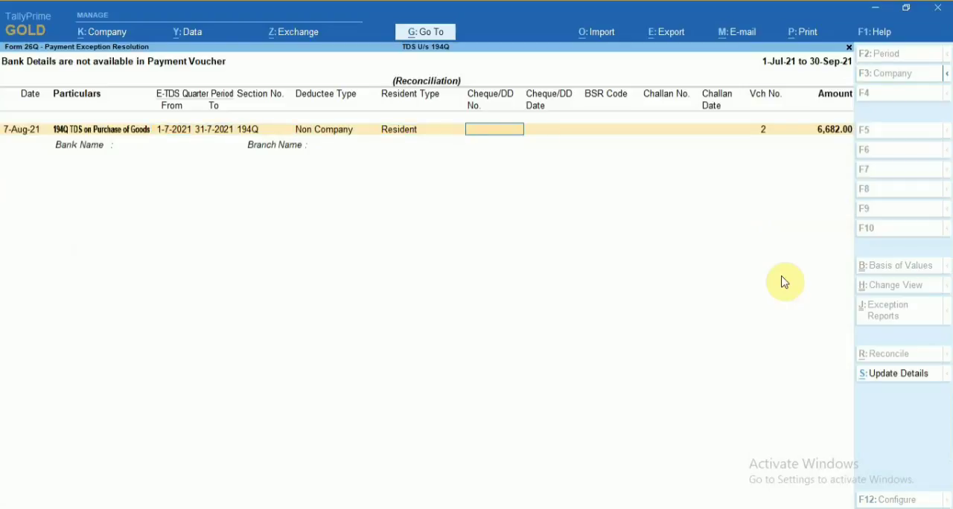
Set the TDS payment's Cheque/DD number to 12345 and its Cheque/DD date to 07-08-2021.
type("12345")
key("Return")
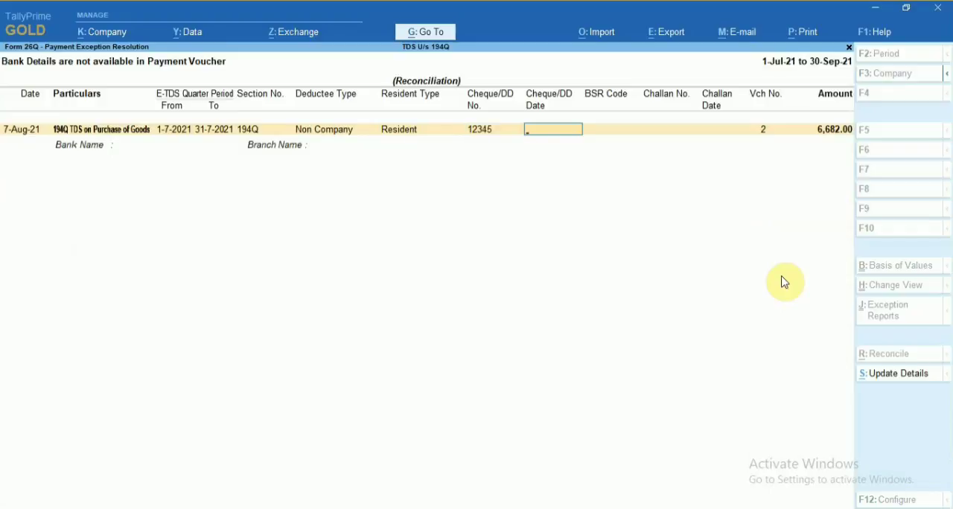
type("07-08-2021")
key("Return")
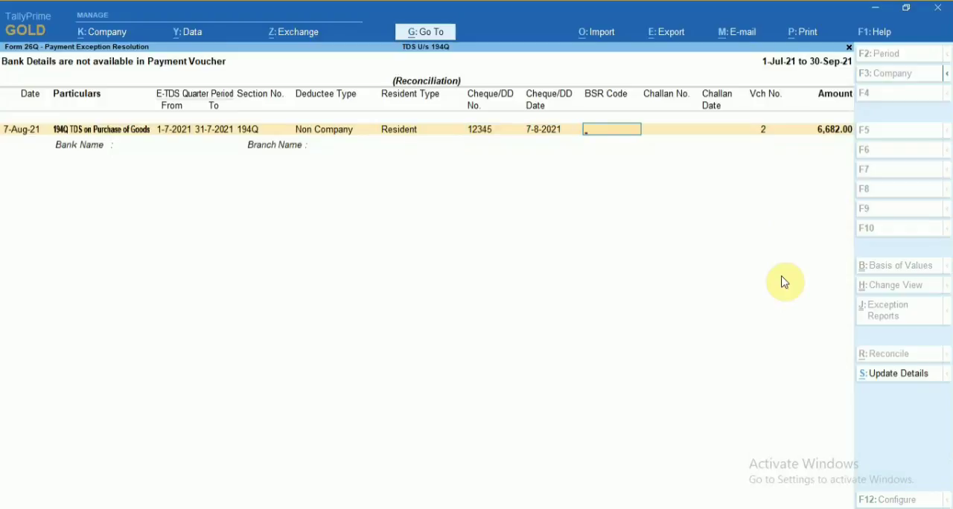
Fill in the challan details with BSR code 1234567, challan number 12345 and challan date 7-08-2021.
type("1234567")
key("Return")
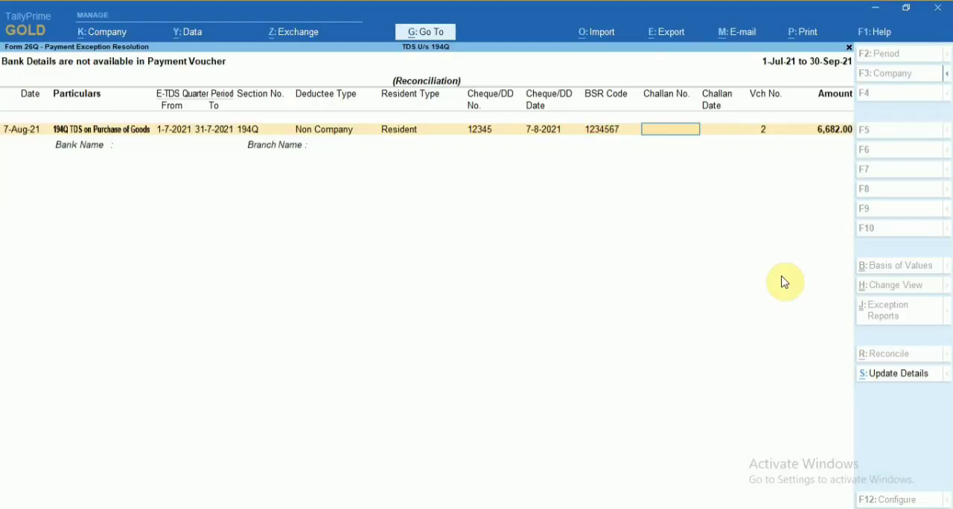
type("12345")
key("Return")
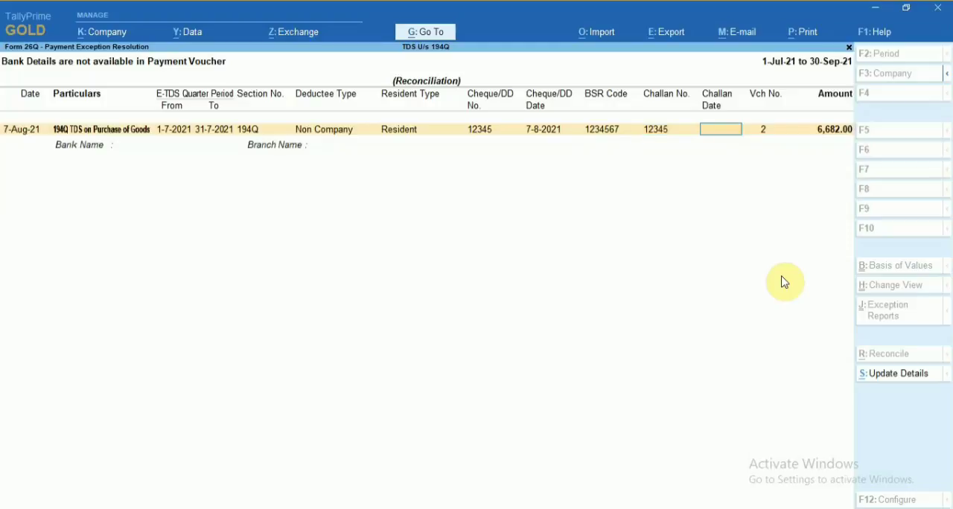
type("087")
key("BackSpace")
key("BackSpace")
type("7-08-2021")
key("Return")
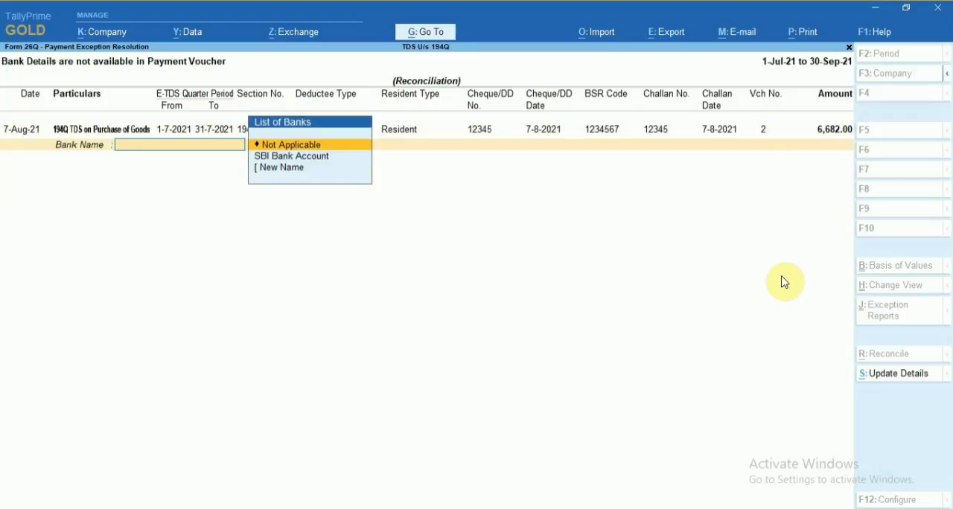
Set the bank name to Not Applicable, leave the branch name blank, and save the payment's bank details.
key("Return")
key("Return")
key("Return")
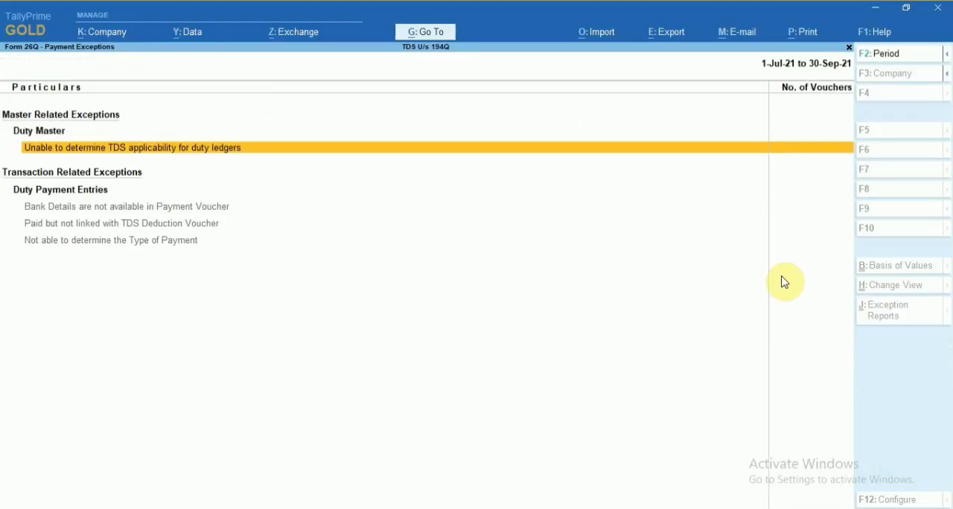
Return to Form 26Q, examine its deduction details, payment details and paid amount, and go back to the Gateway of Tally.
key("Escape")
key("Down")
key("Down")
key("Down")
key("Down")
key("Down")
key("Down")
key("Down")
key("Down")
key("Down")
key("Down")
key("Down")
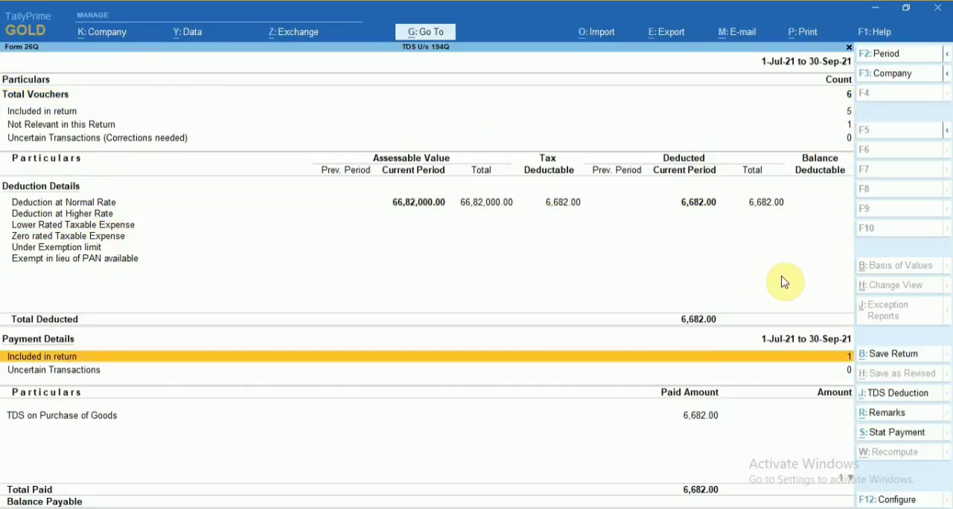
key("Up")
key("Up")
key("Up")
key("Up")
key("Up")
key("Up")
key("Up")
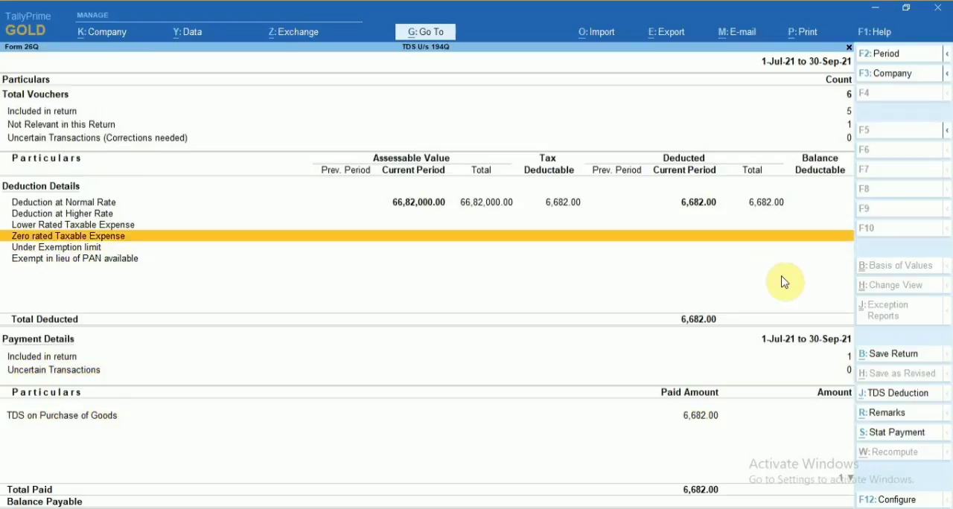
key("Down")
key("Down")
key("Down")
key("Down")
key("Down")
key("Down")
key("Down")
key("Down")
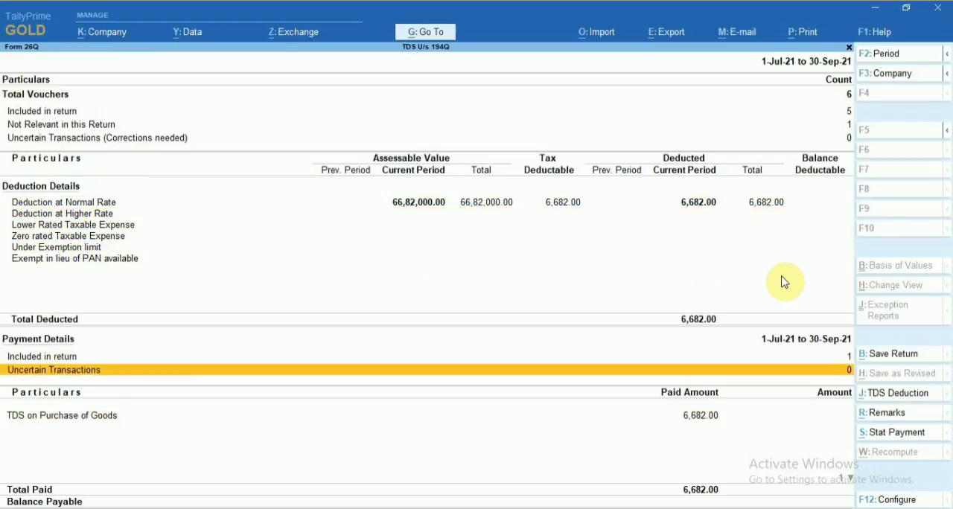
key("Up")
key("Up")
key("Up")
key("Up")
key("Up")
key("Up")
key("Up")
key("Up")
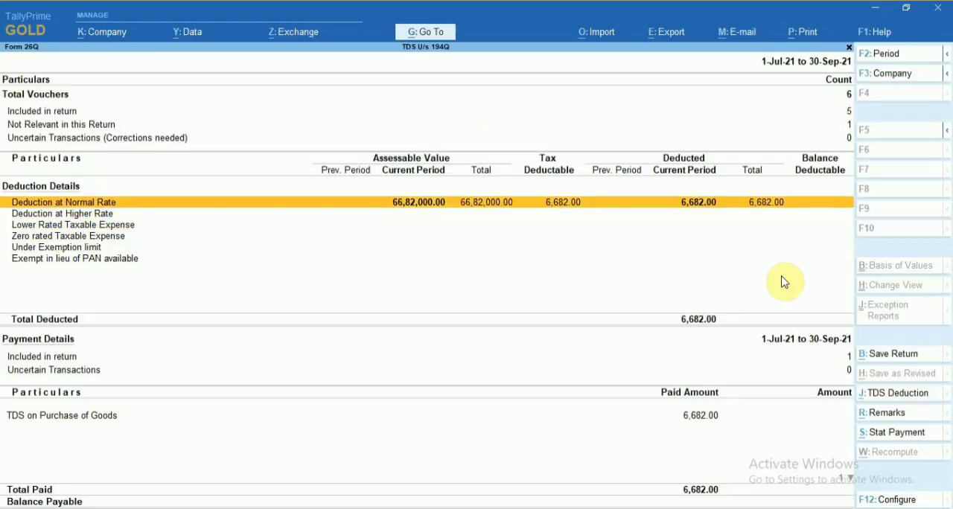
key("Down")
key("Down")
key("Down")
key("Down")
key("Down")
key("Down")
key("Down")
key("Down")
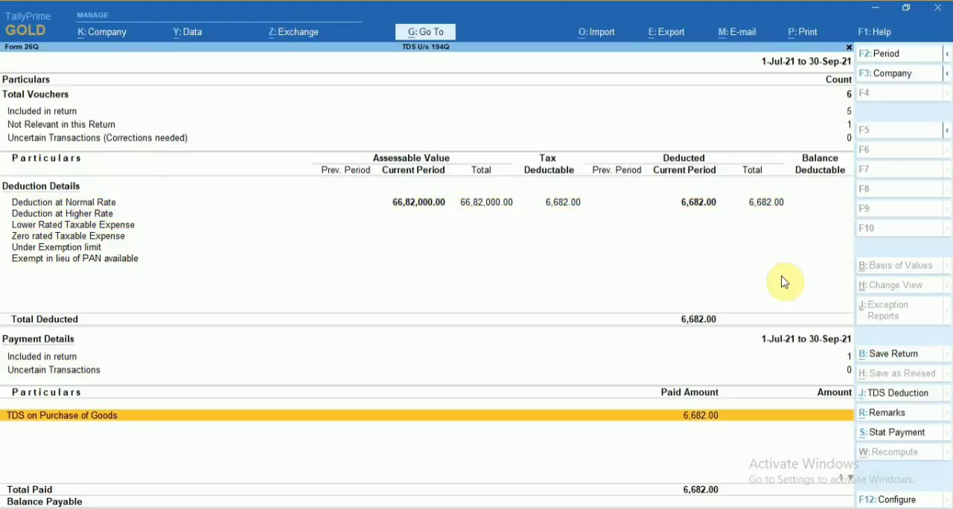
key("Up")
key("Up")
key("Down")
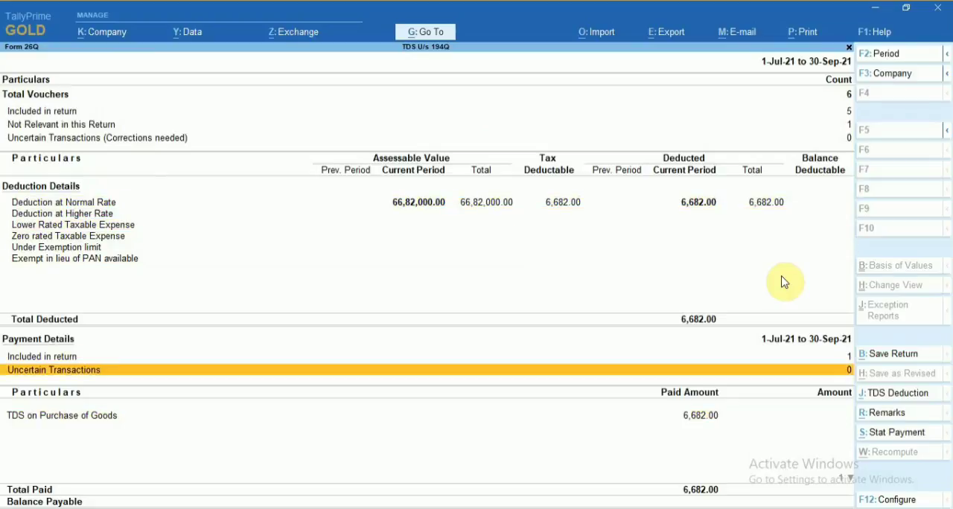
key("Up")
key("Up")
key("Up")
key("Up")
key("Up")
key("Up")
key("Down")
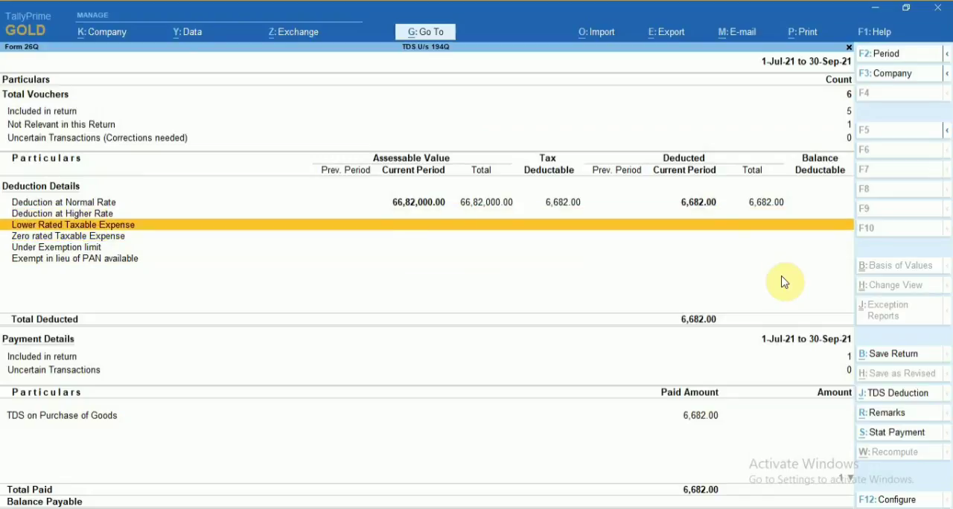
key("Up")
key("Up")
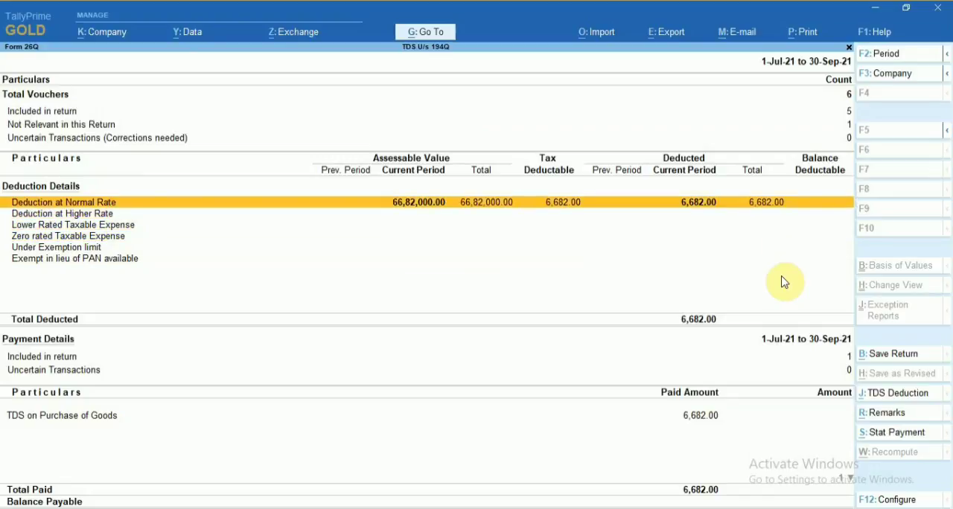
key("Down")
key("Up")
key("Escape")
key("Escape")
key("Escape")
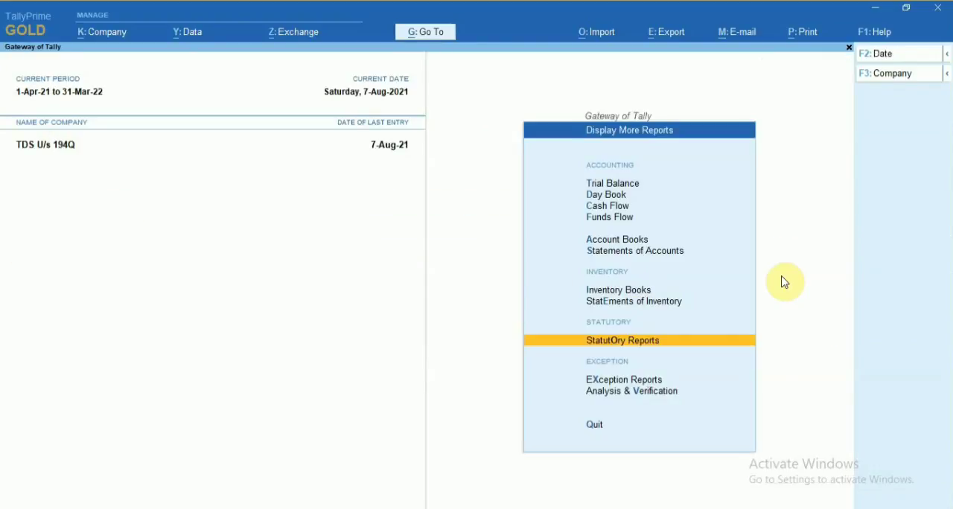
key("Escape")
key("Up")
key("Up")
key("Up")
key("Up")
key("Up")
key("Up")
key("Up")
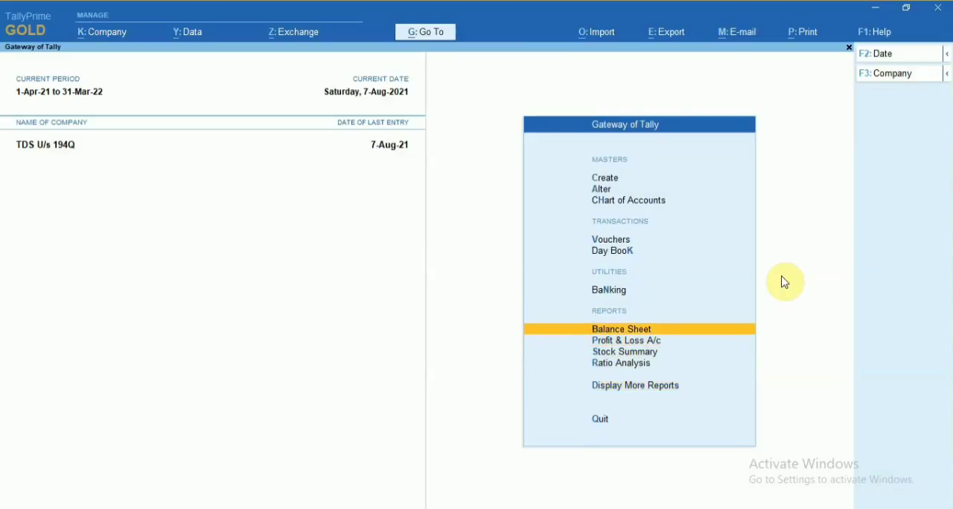
key("Up")
key("Up")
key("Down")
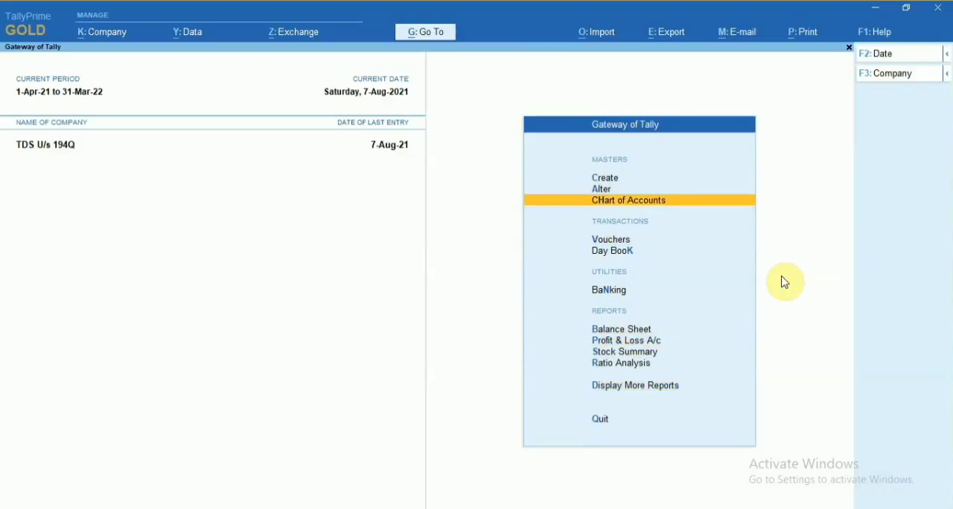